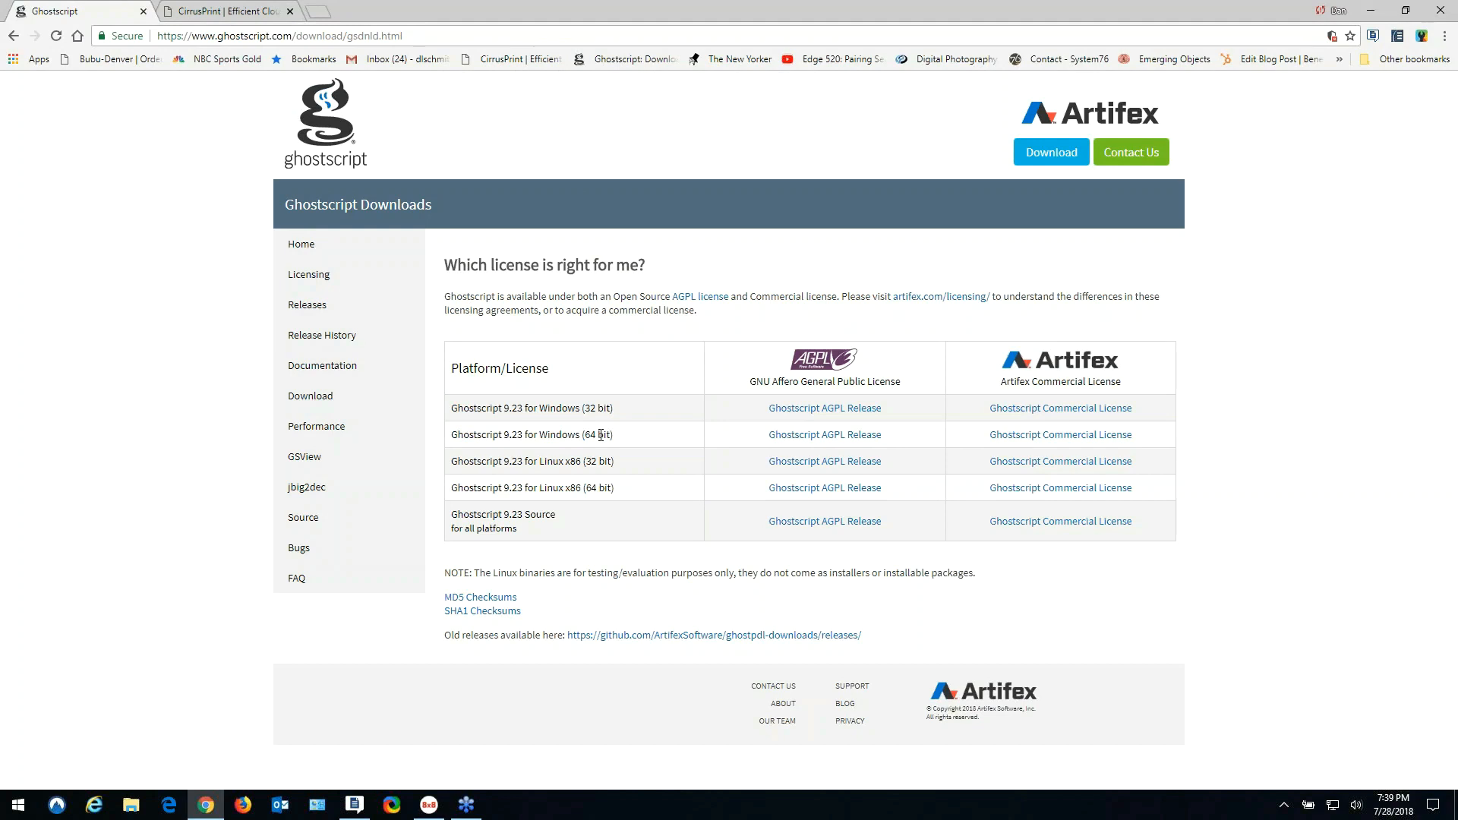
- Save the Ghostscript 9.23 AGPL 64-bit Windows installer gs923w64.exe, then go to the CirrusPrint tab
{"action": "left_click", "coordinate": [825, 436]}
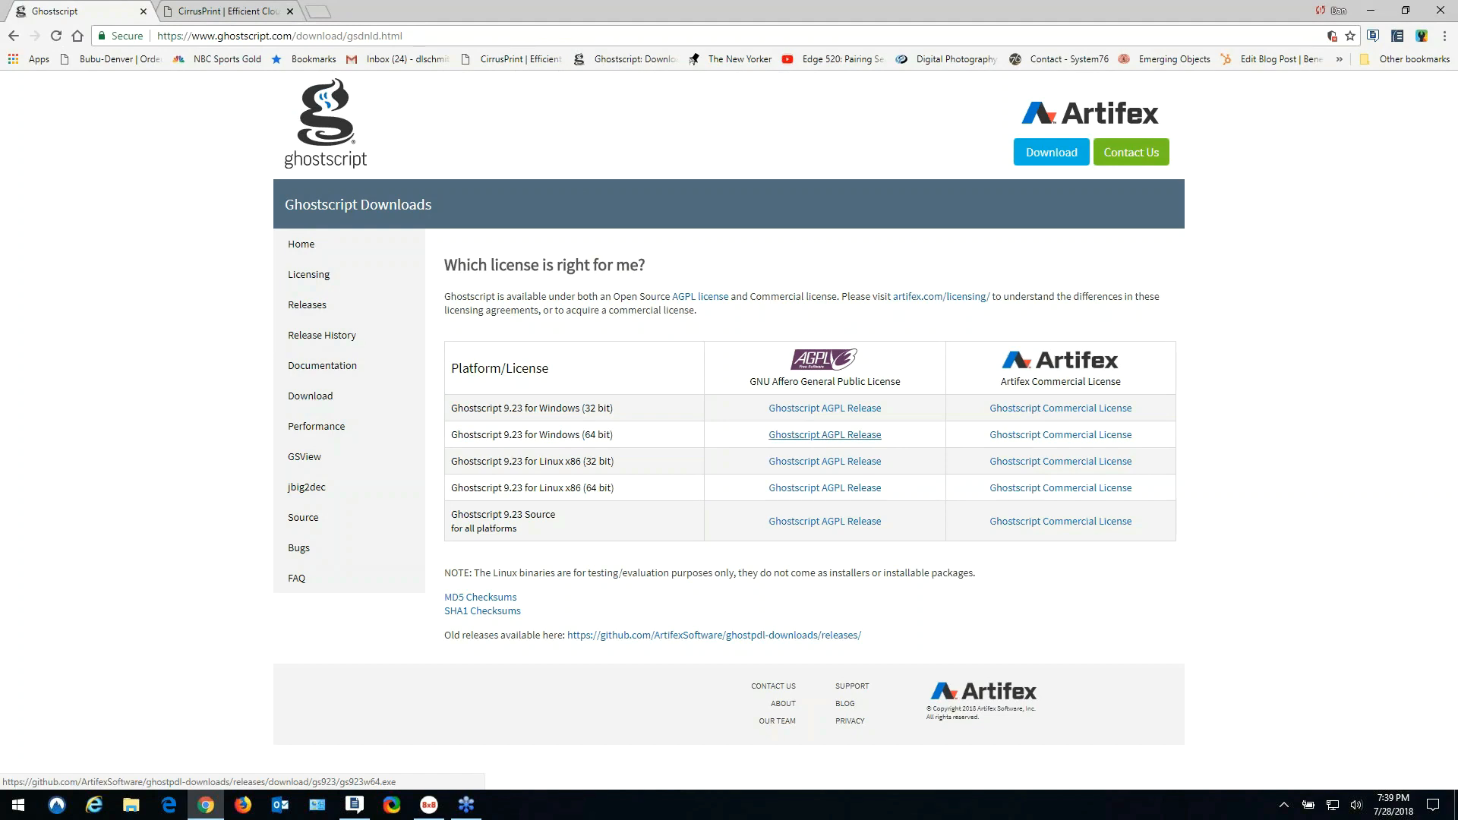
{"action": "left_click", "coordinate": [605, 386]}
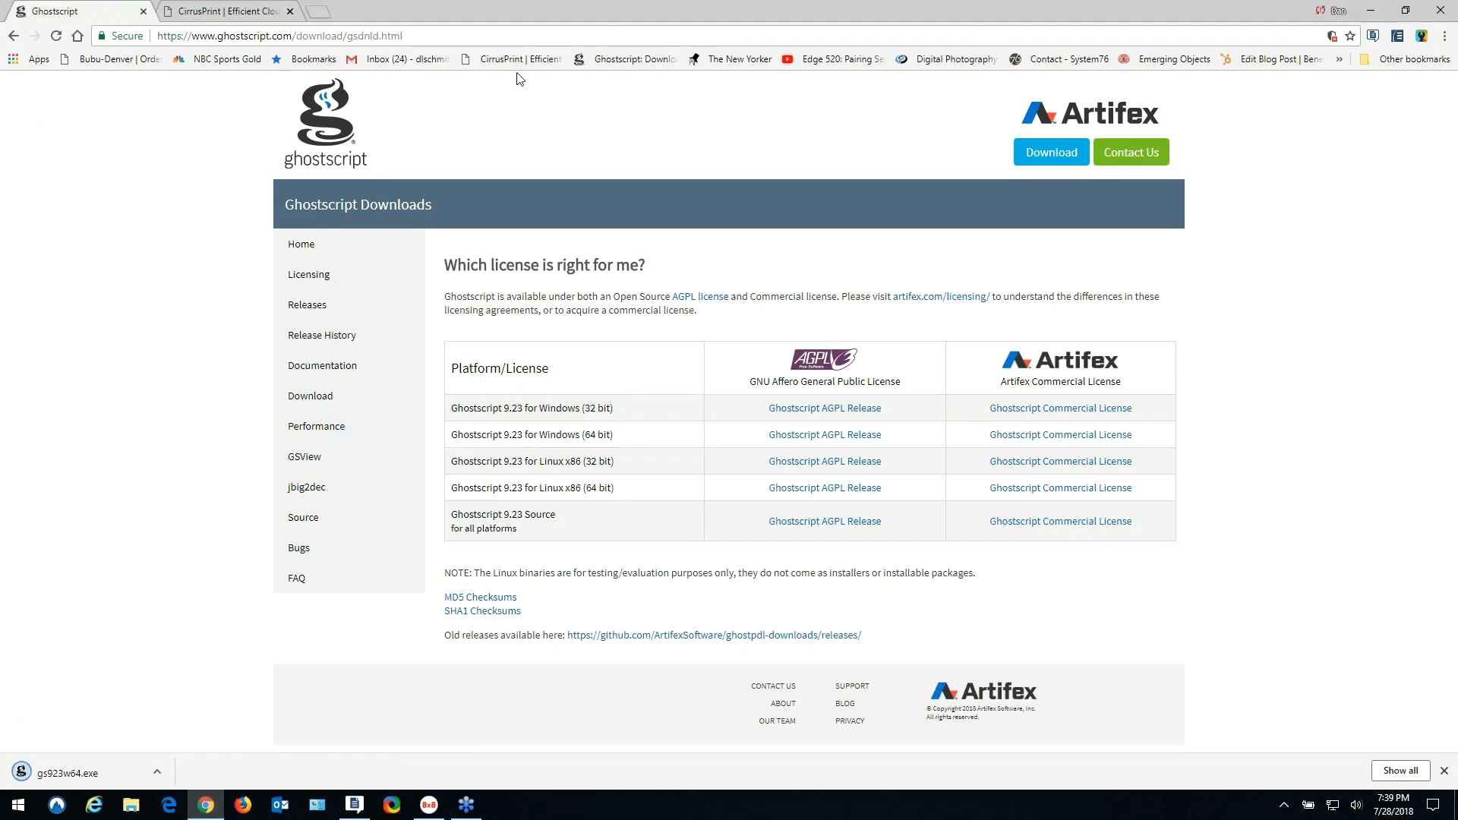
{"action": "left_click", "coordinate": [251, 17]}
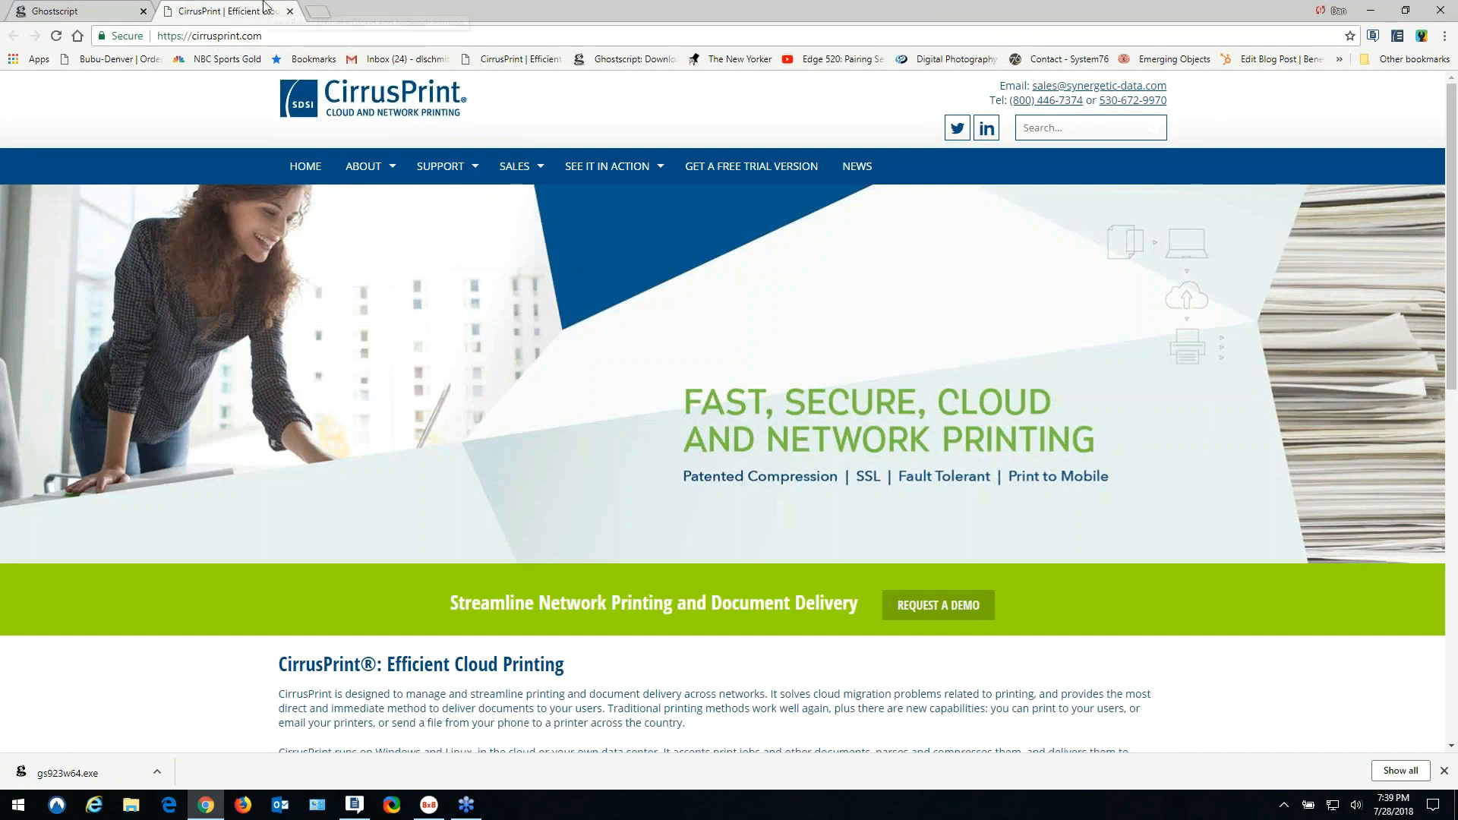
- From Support > Downloads, save cp20s_setup.exe (Windows 2008 and up) to the desktop and minimize Chrome
{"action": "mouse_move", "coordinate": [442, 167]}
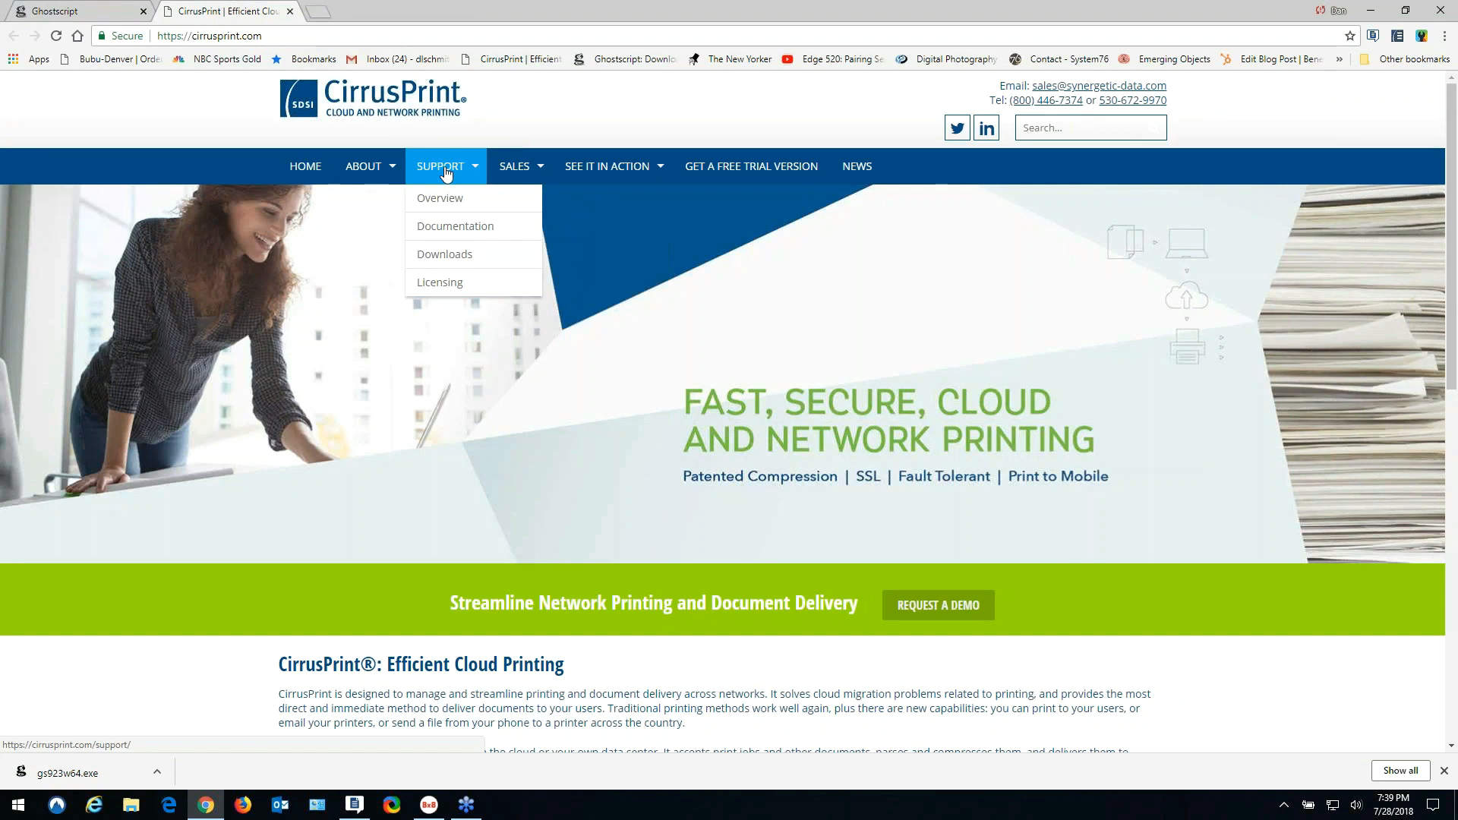
{"action": "left_click", "coordinate": [452, 254]}
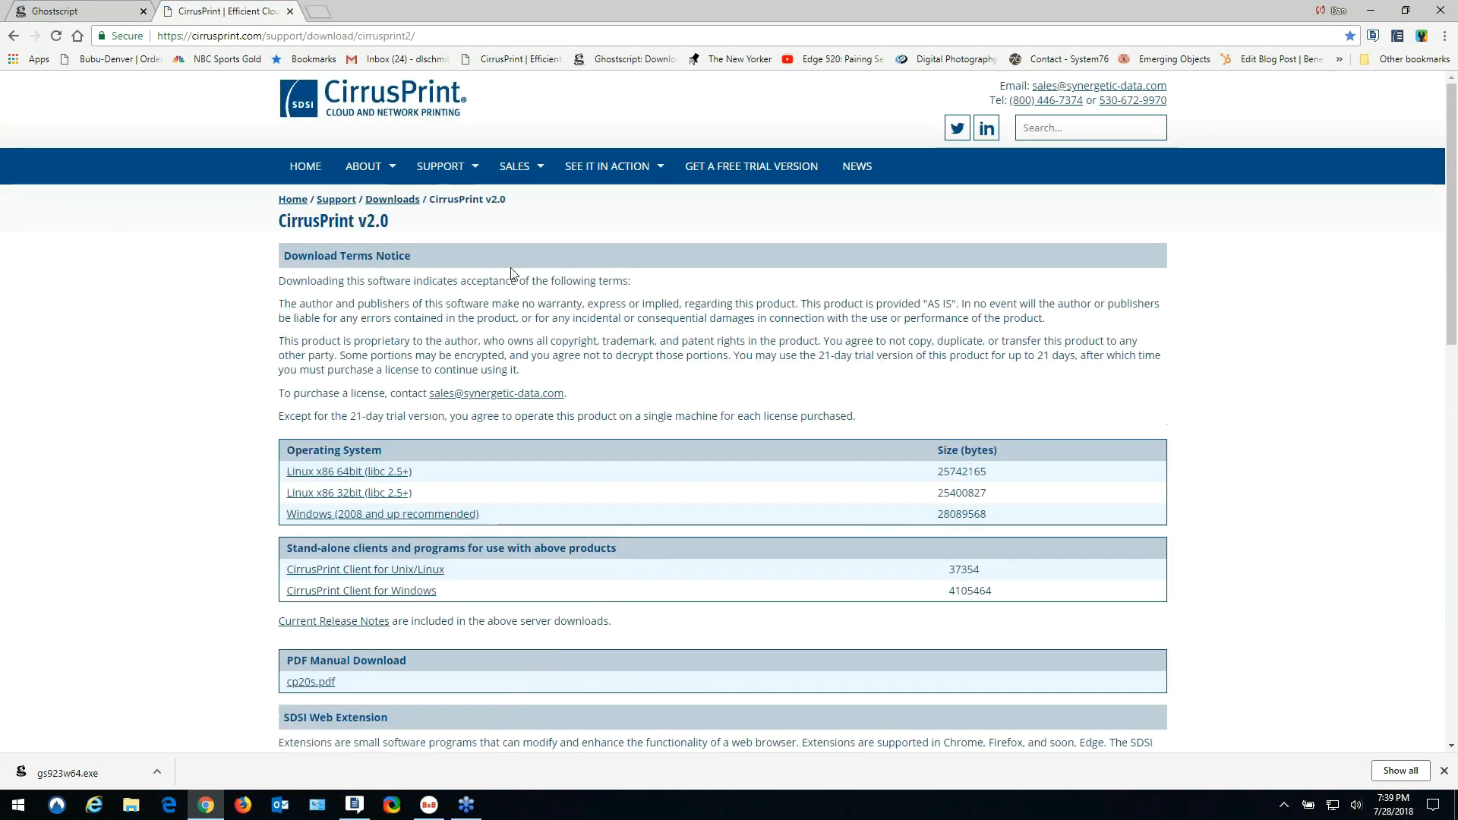
{"action": "left_click", "coordinate": [426, 517]}
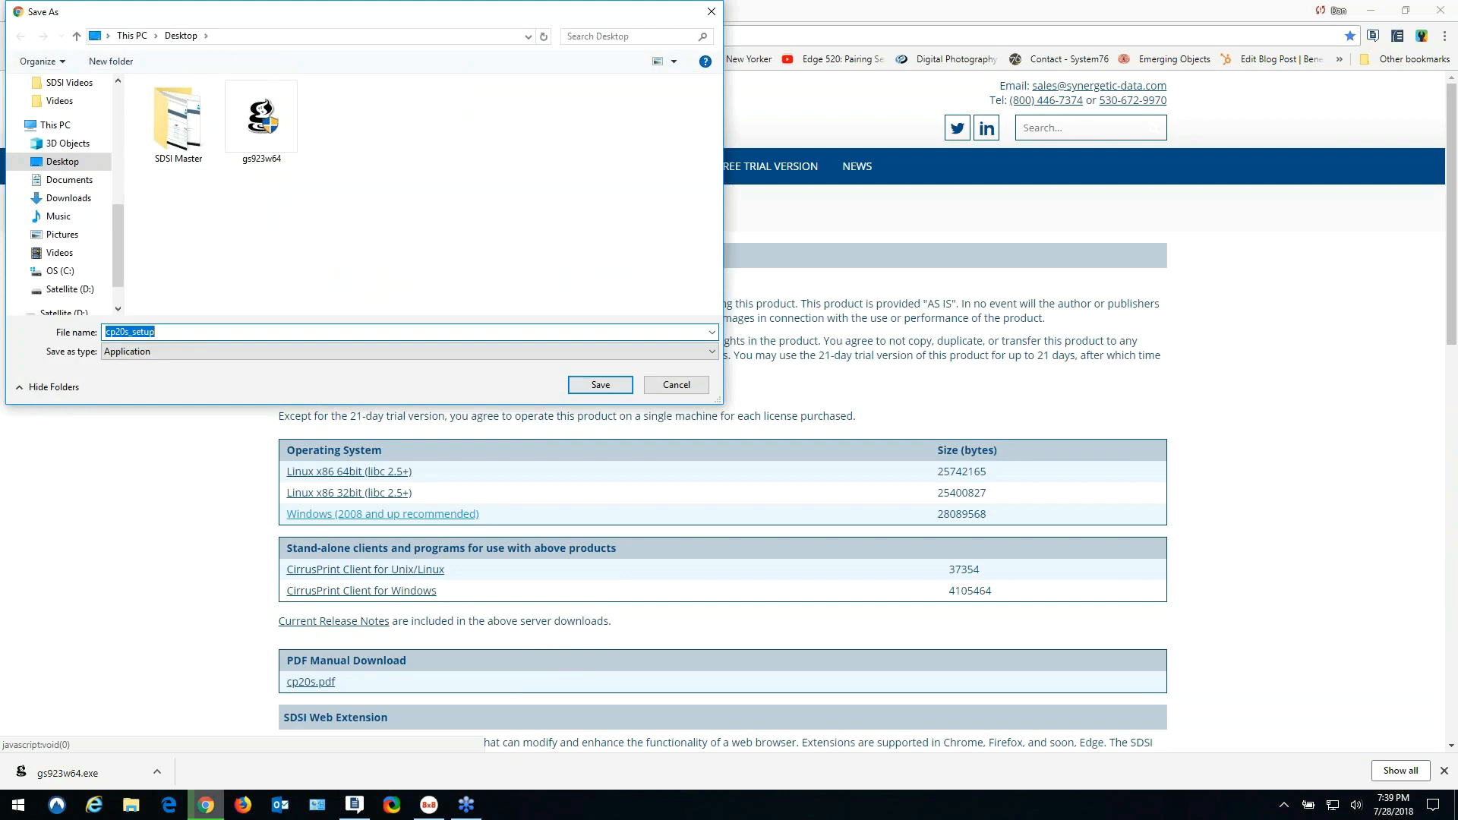
{"action": "left_click", "coordinate": [601, 385]}
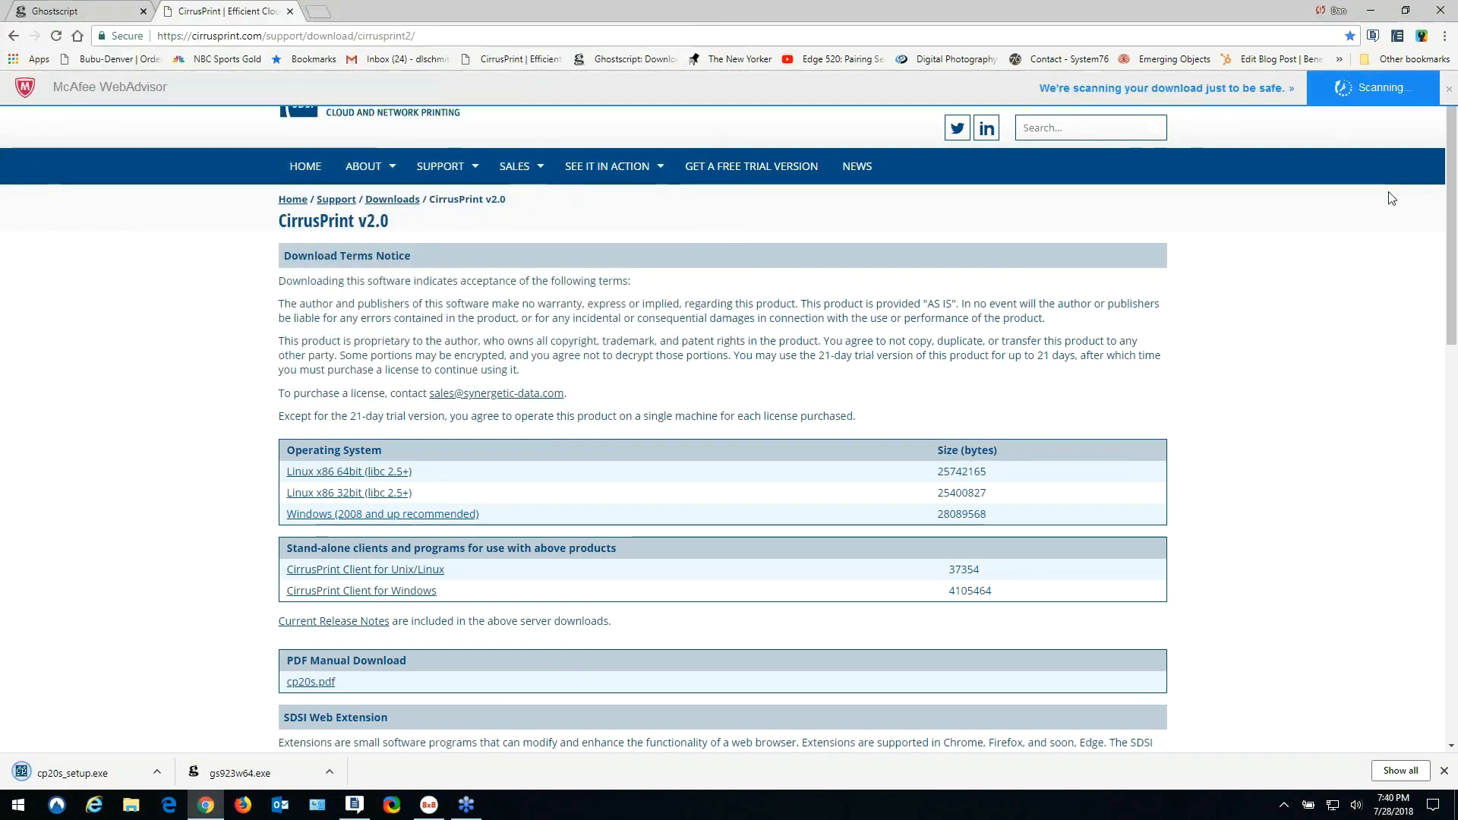
{"action": "left_click", "coordinate": [1372, 11]}
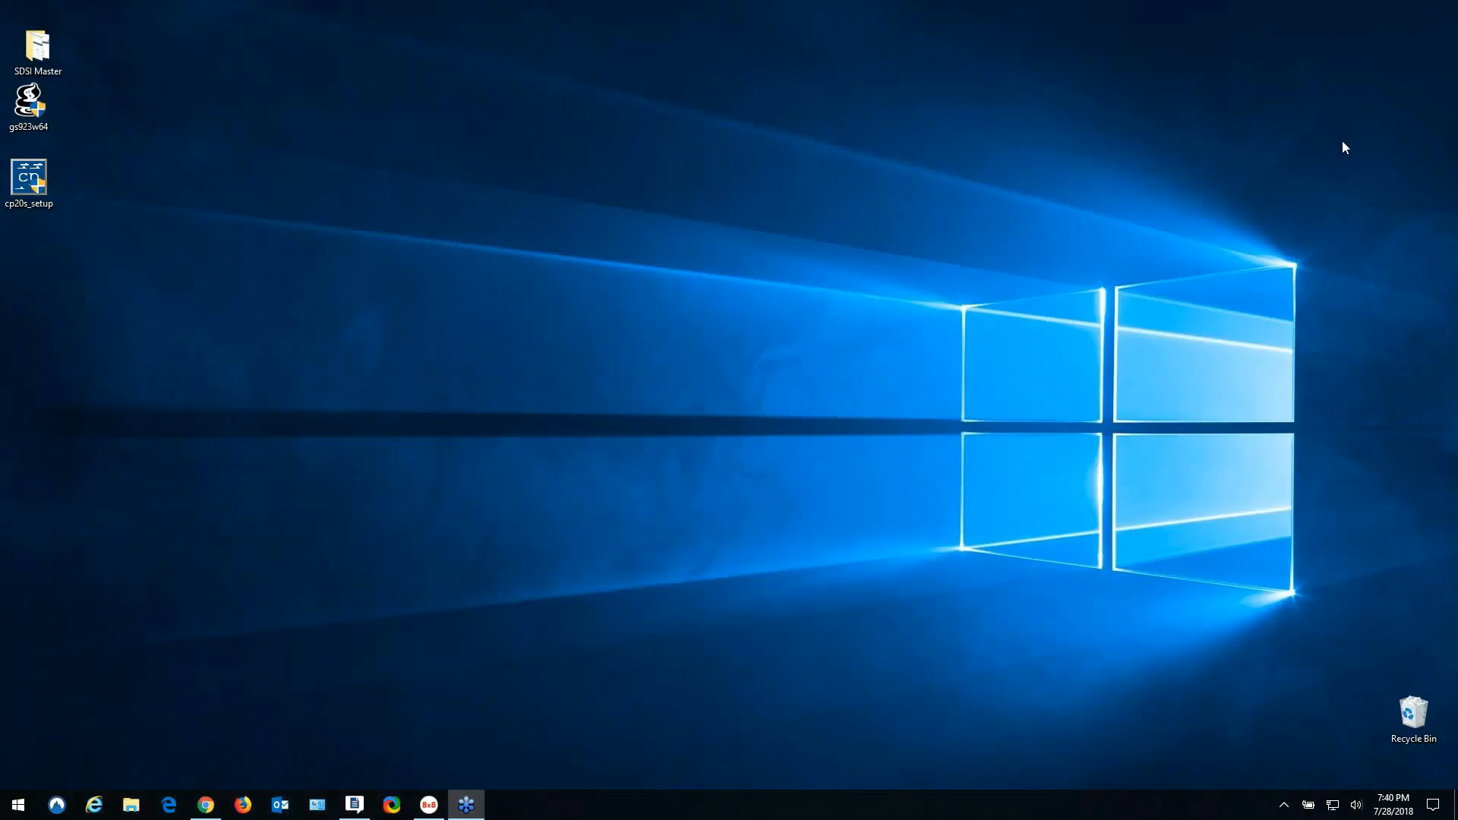
- Run gs923w64 as administrator, accept the license, install, and finish with Show Readme unchecked
{"action": "right_click", "coordinate": [45, 103]}
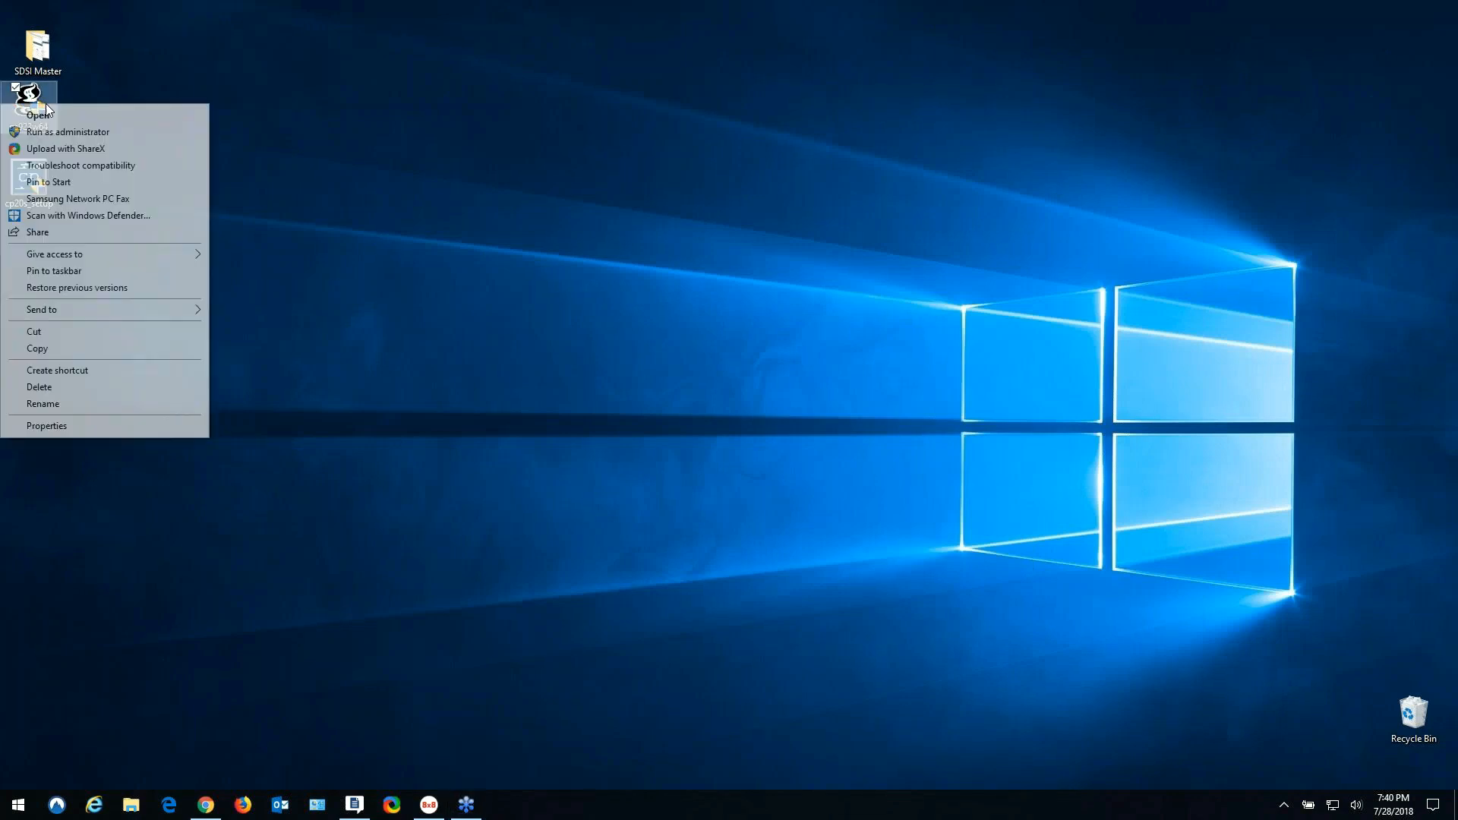
{"action": "left_click", "coordinate": [73, 133]}
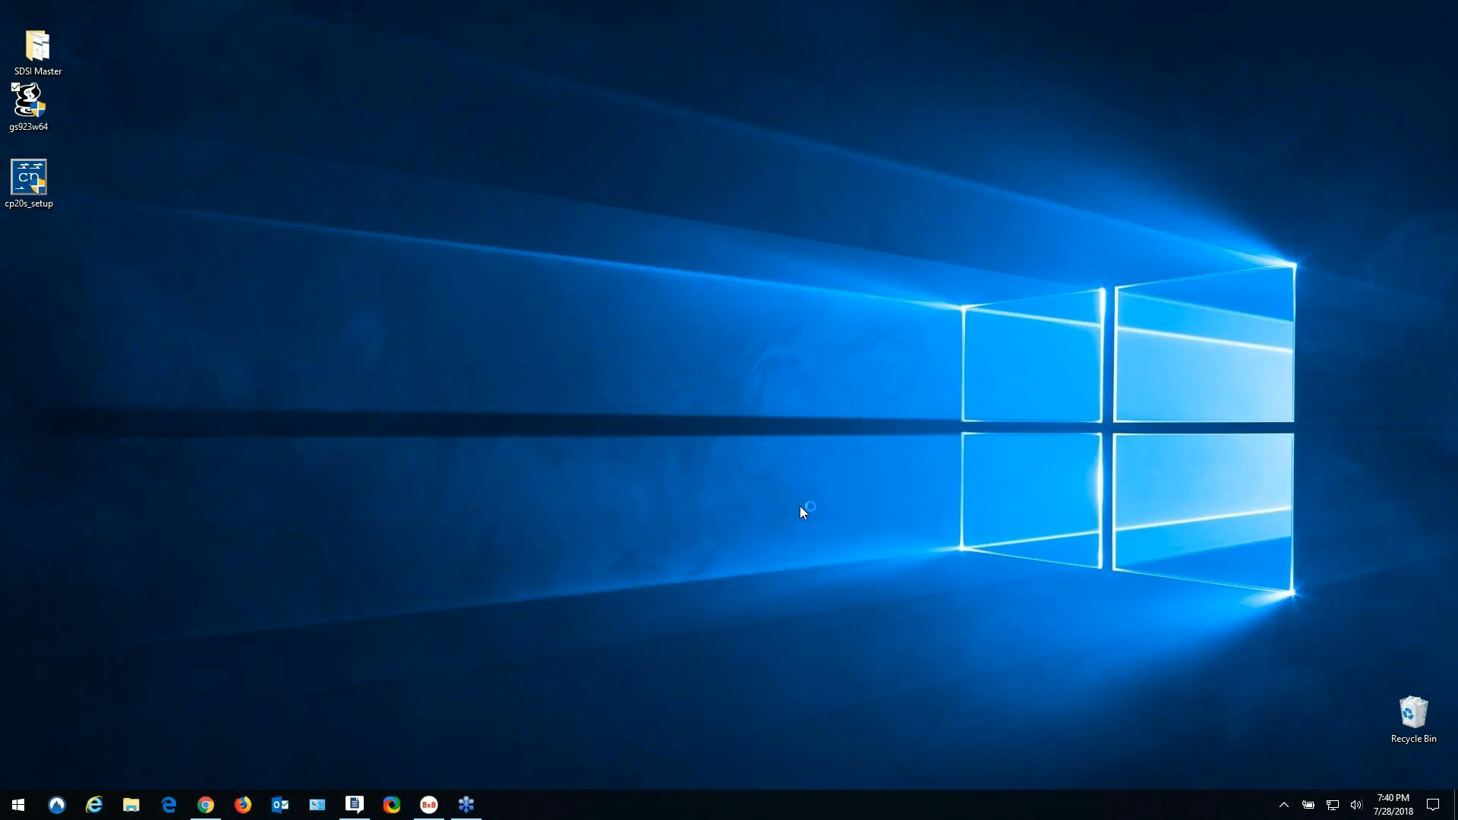
{"action": "left_click", "coordinate": [814, 524]}
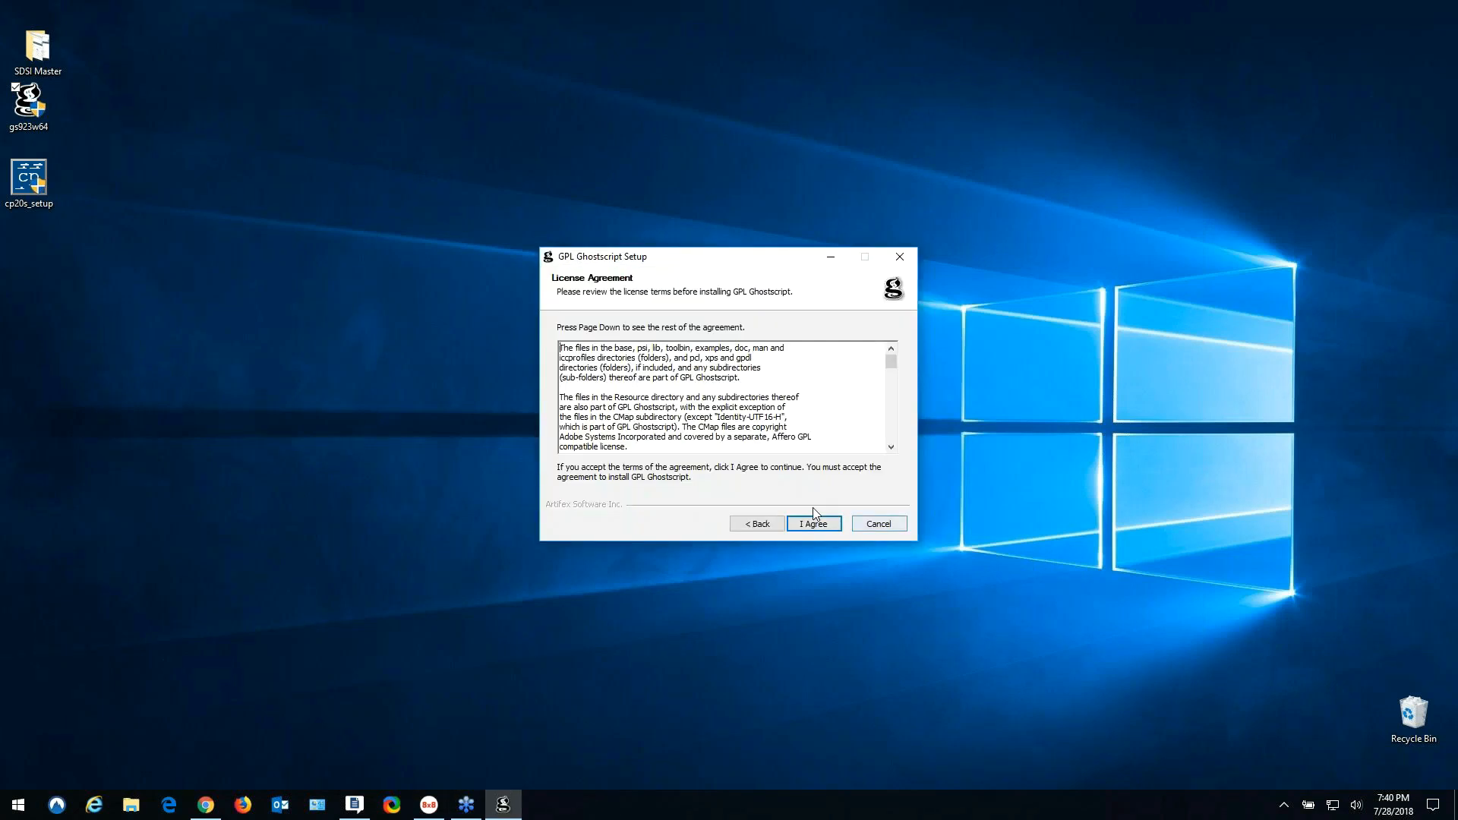
{"action": "left_click", "coordinate": [817, 525]}
{"action": "left_click", "coordinate": [817, 524]}
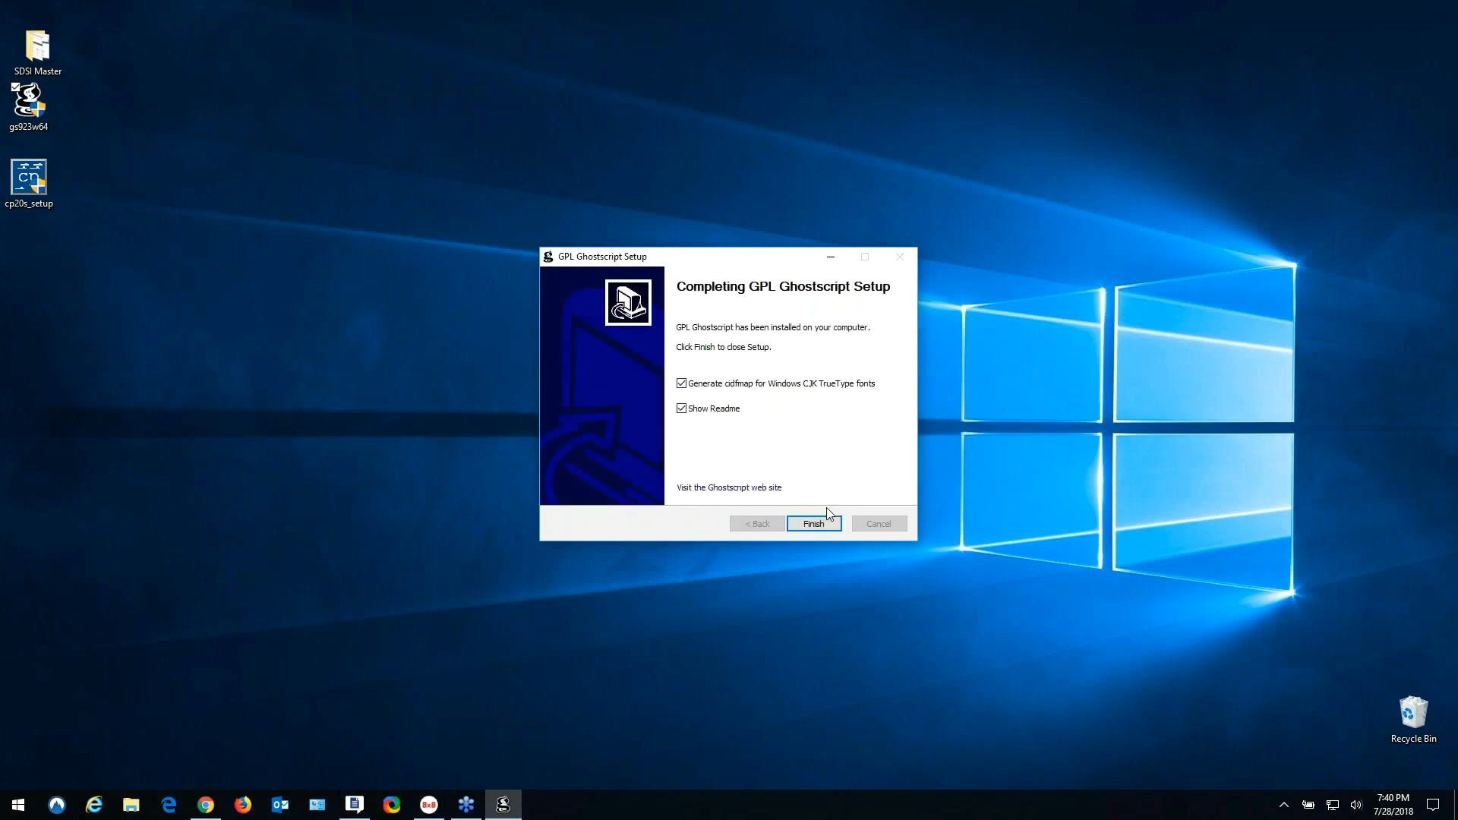
{"action": "left_click", "coordinate": [683, 409]}
{"action": "left_click", "coordinate": [811, 524]}
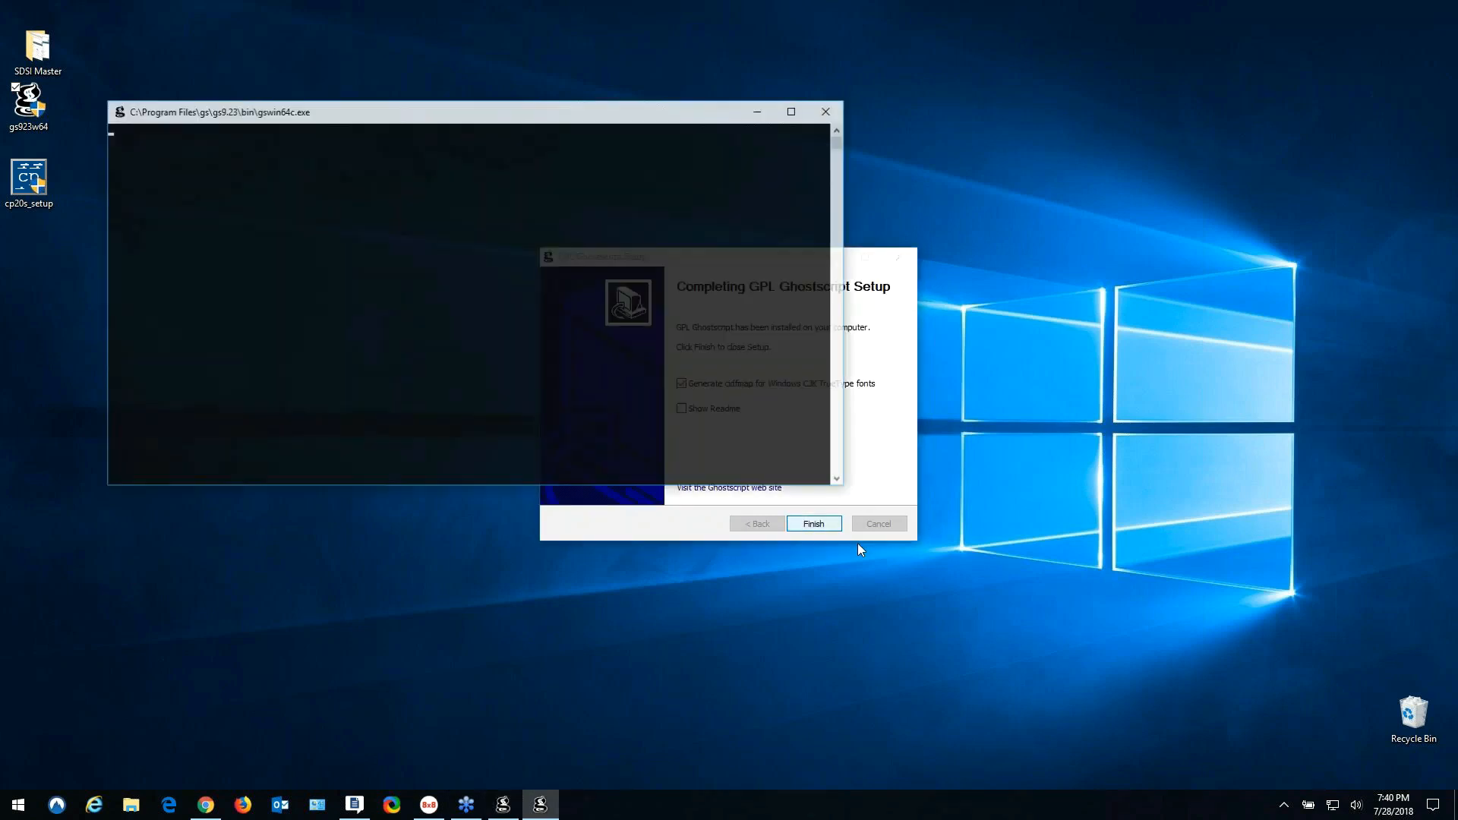
- Run cp20s_setup as administrator, accept the license, and install CirrusPrint 2.0 Server at the default location
{"action": "right_click", "coordinate": [39, 191]}
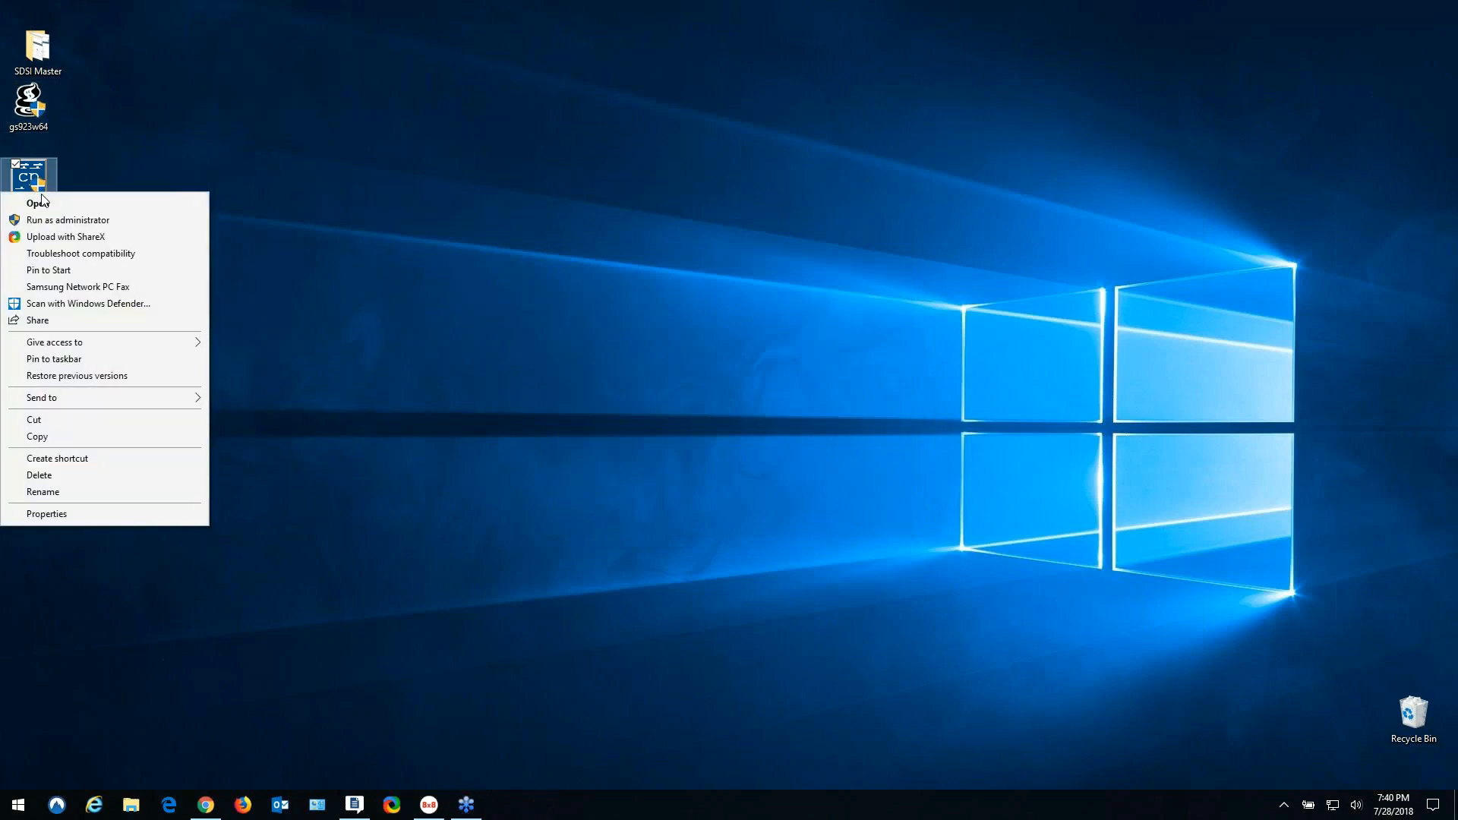
{"action": "left_click", "coordinate": [79, 220]}
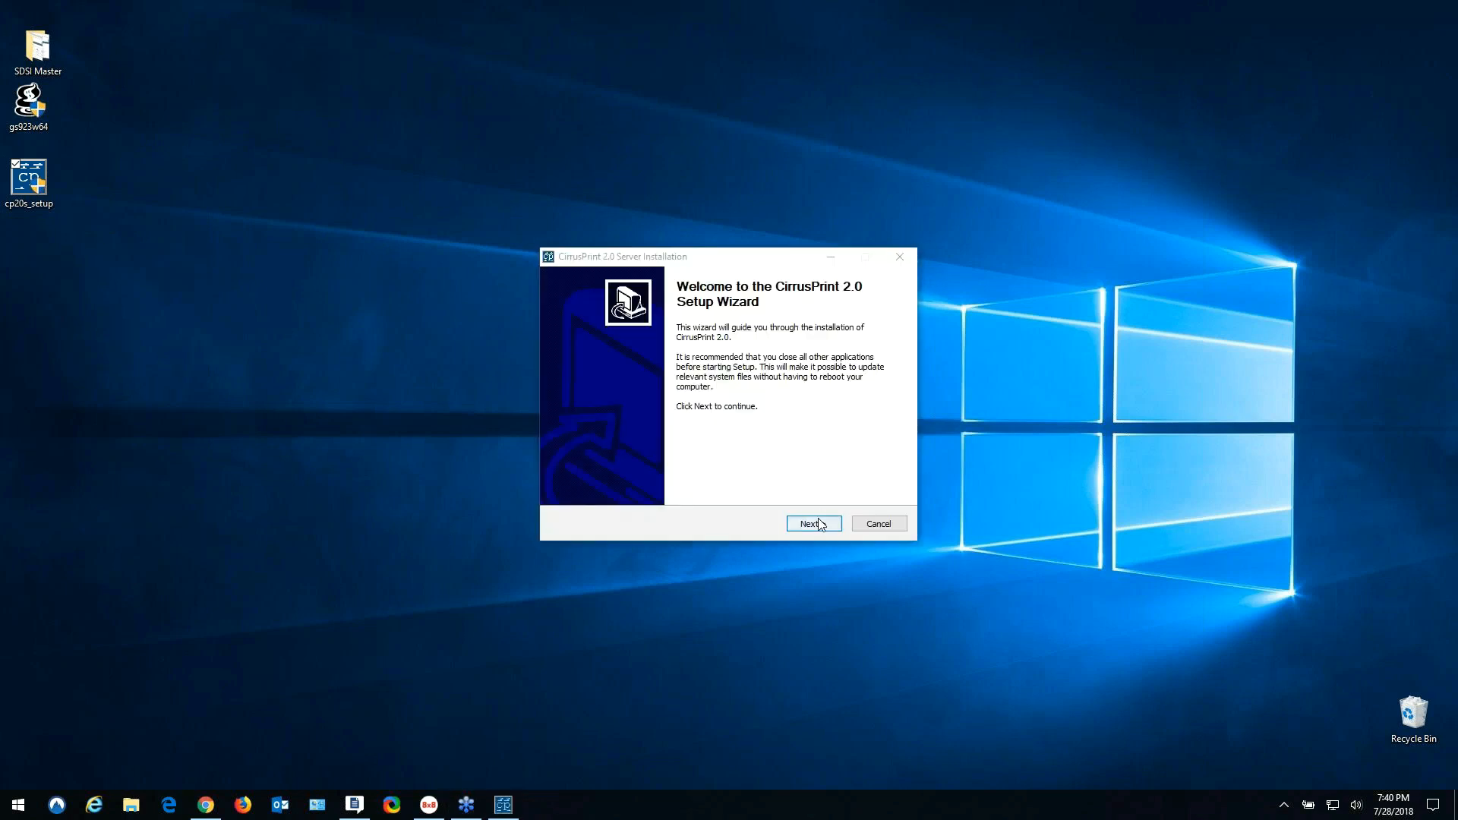
{"action": "left_click", "coordinate": [819, 521]}
{"action": "left_click", "coordinate": [563, 489]}
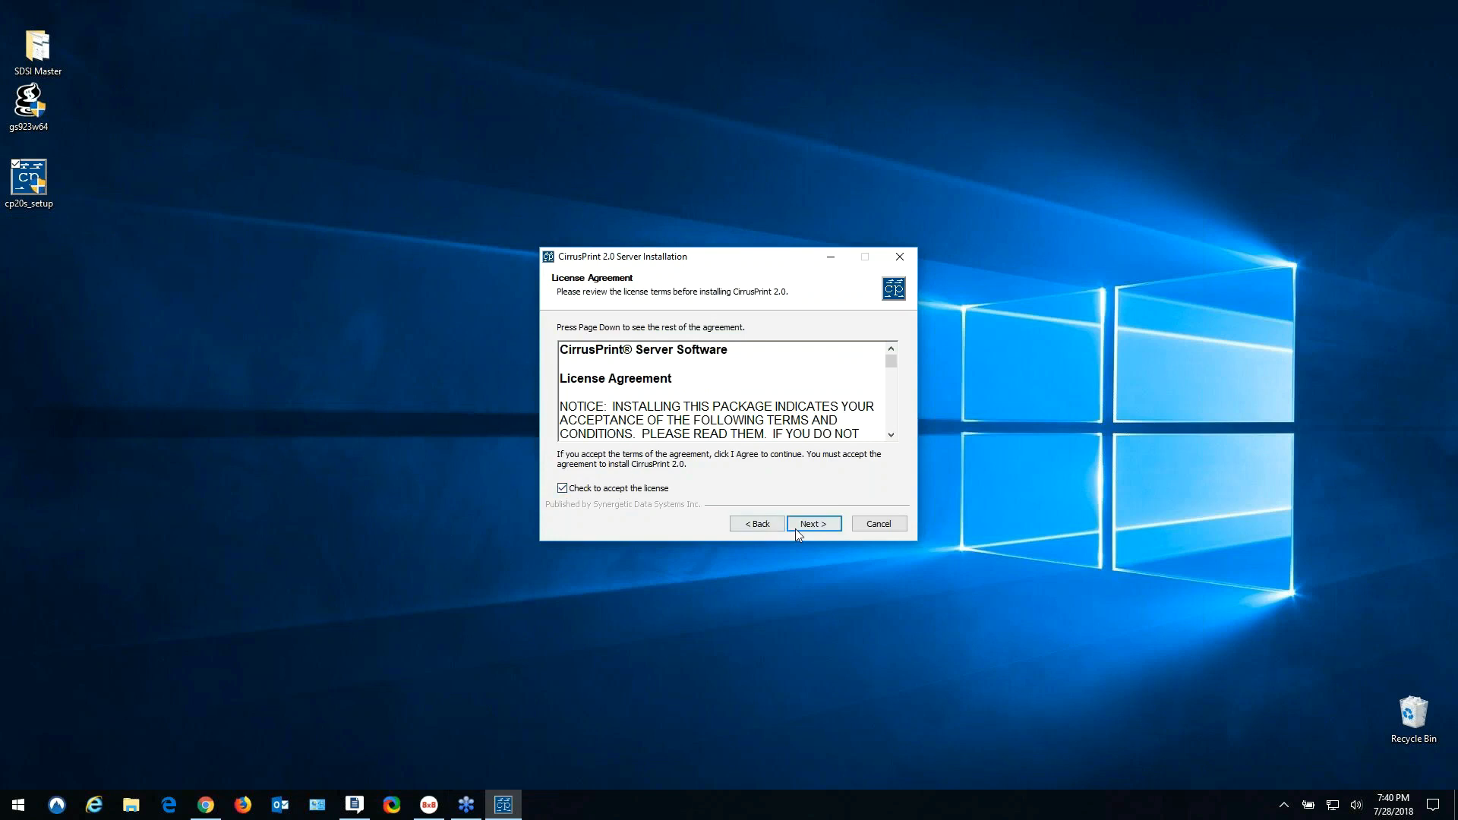
{"action": "left_click", "coordinate": [804, 532]}
{"action": "left_click", "coordinate": [810, 524]}
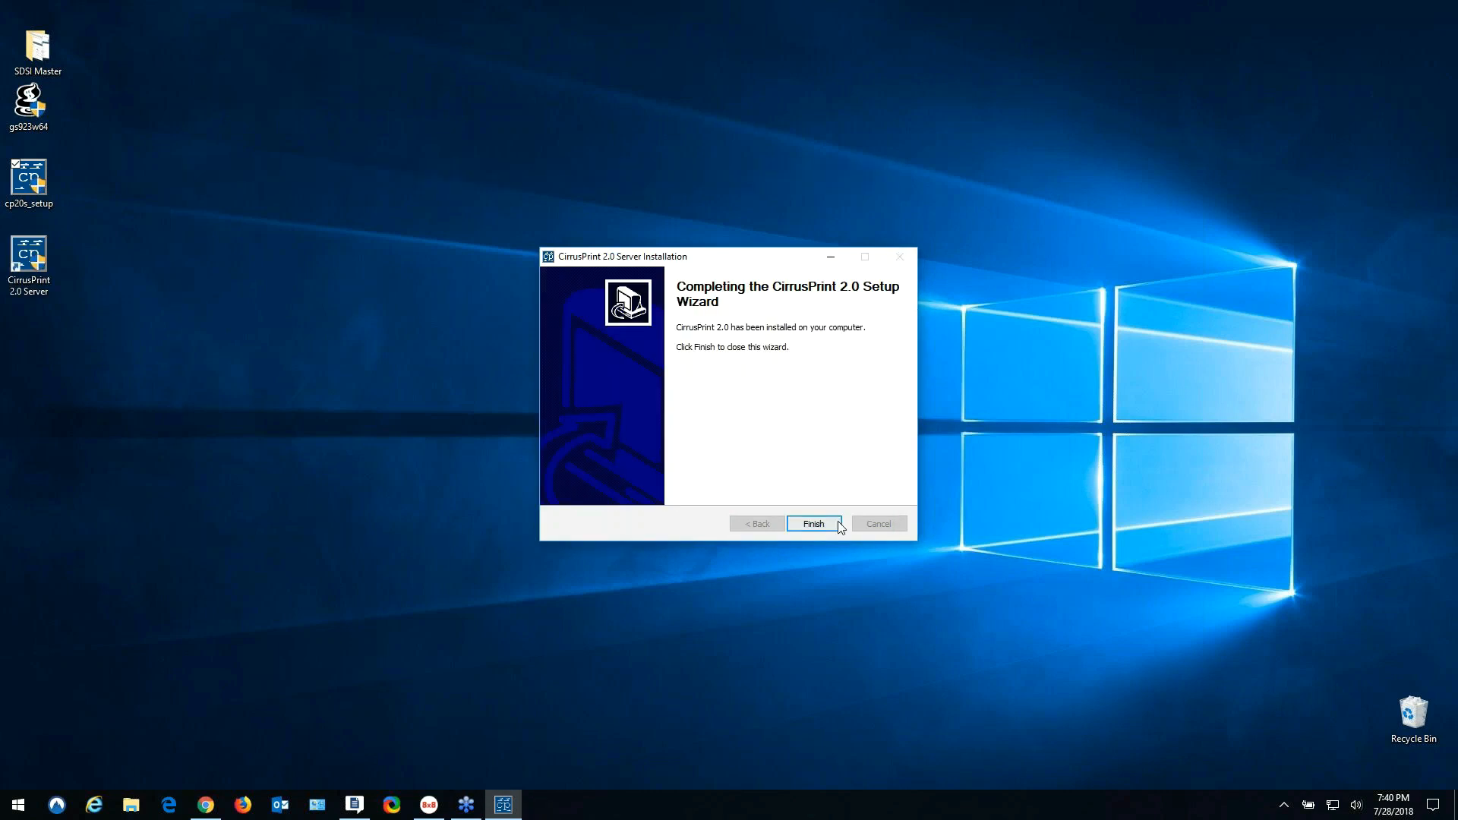
{"action": "left_click", "coordinate": [827, 526]}
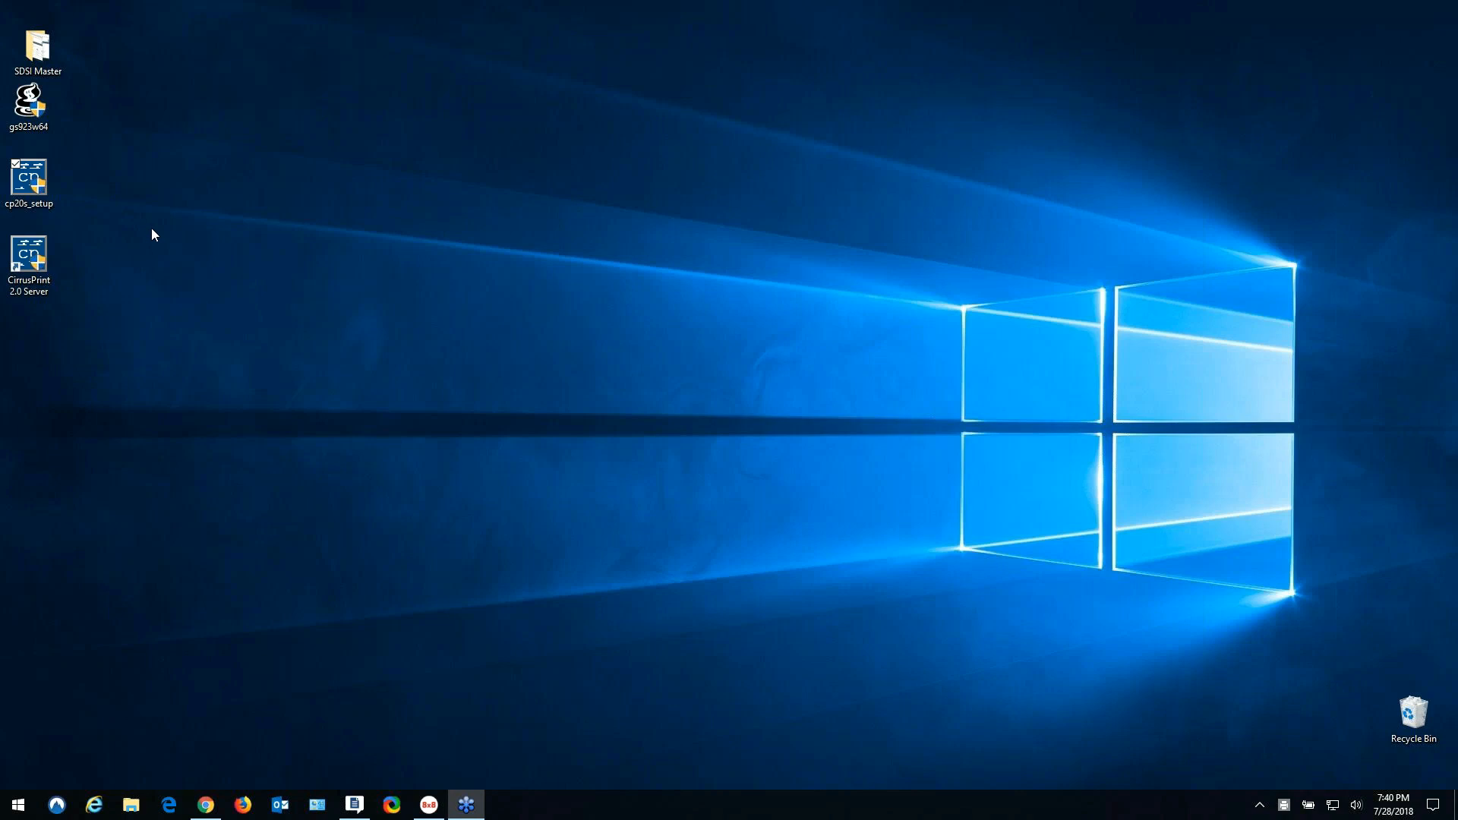
- In CirrusPrint Manager's Configure Ports tab, copy the admin password to the clipboard
{"action": "left_click", "coordinate": [38, 257]}
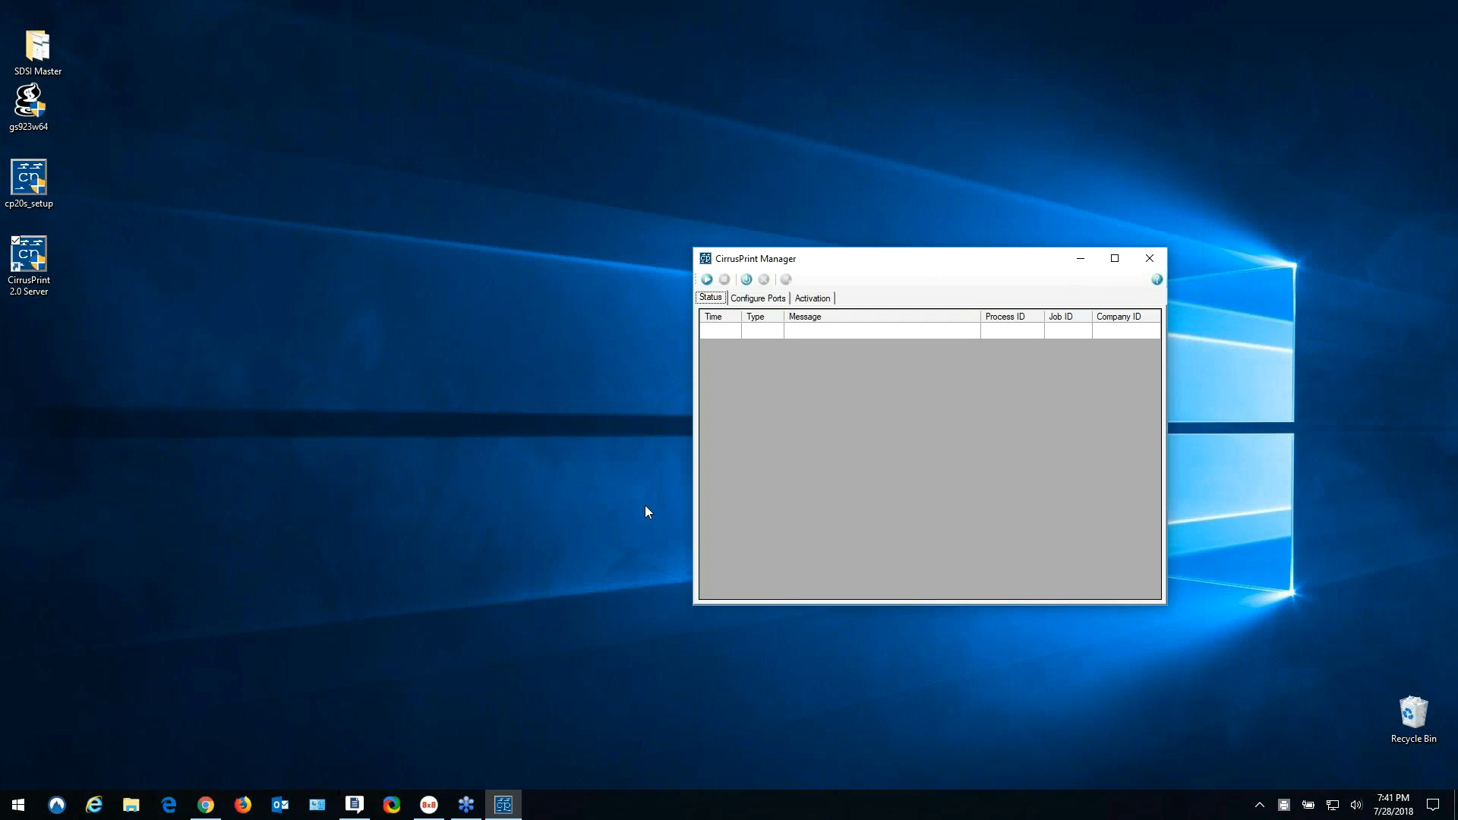
{"action": "left_click", "coordinate": [759, 300]}
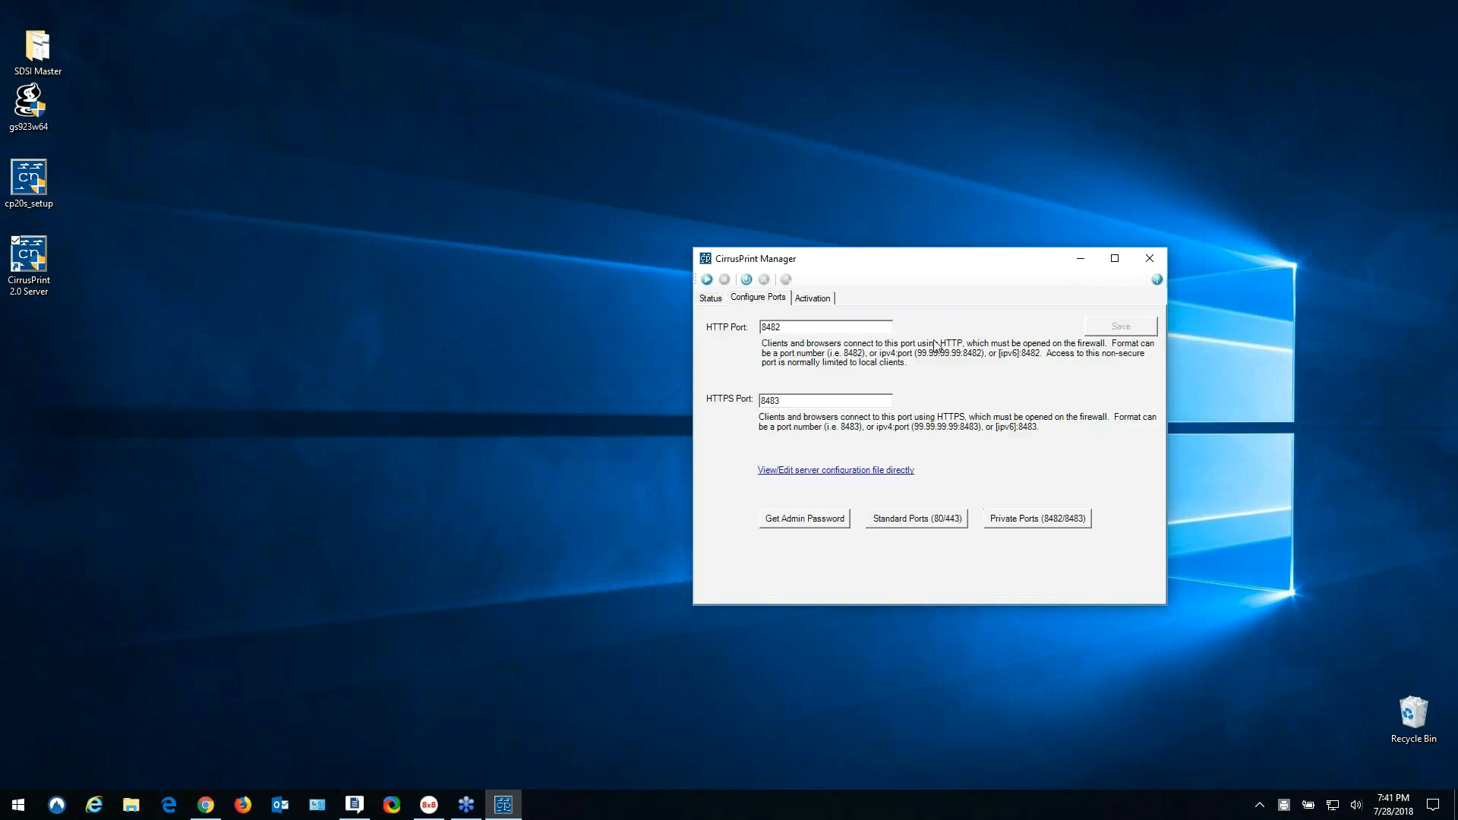
{"action": "left_click", "coordinate": [797, 523]}
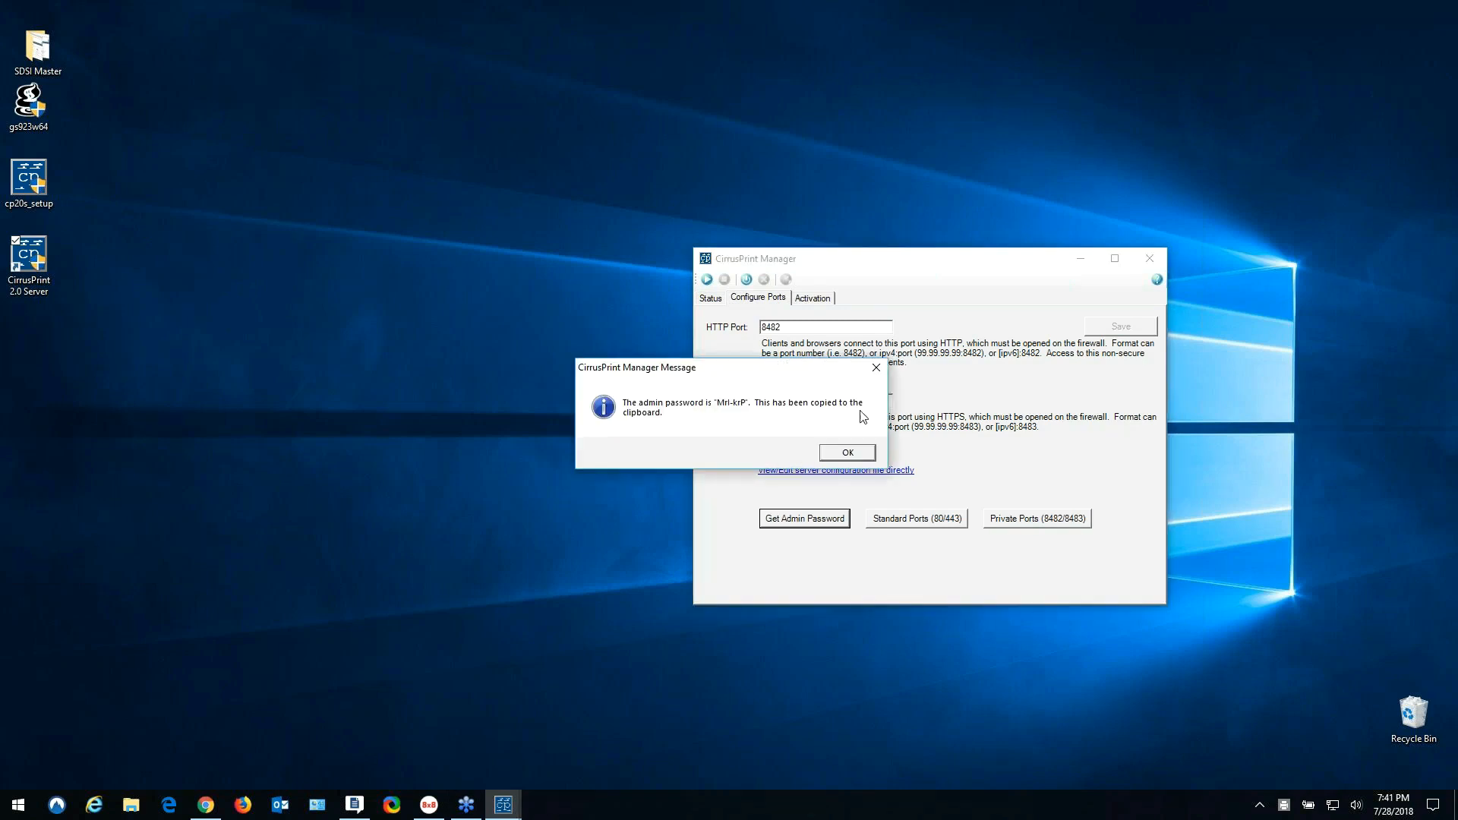
{"action": "left_click", "coordinate": [849, 453]}
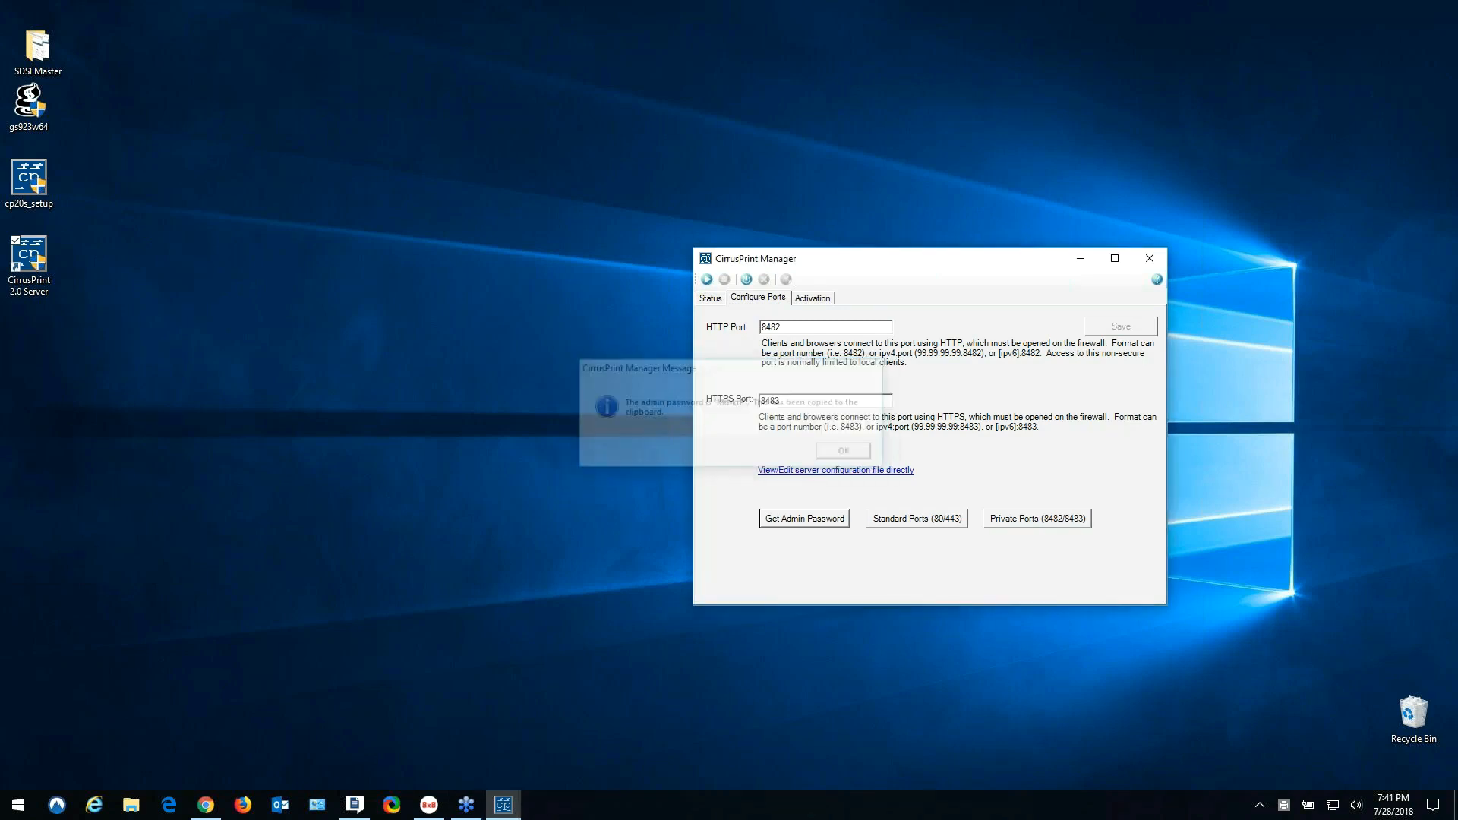
- Start the CirrusPrint server, check its status log, and open the server in the browser
{"action": "left_click", "coordinate": [708, 280]}
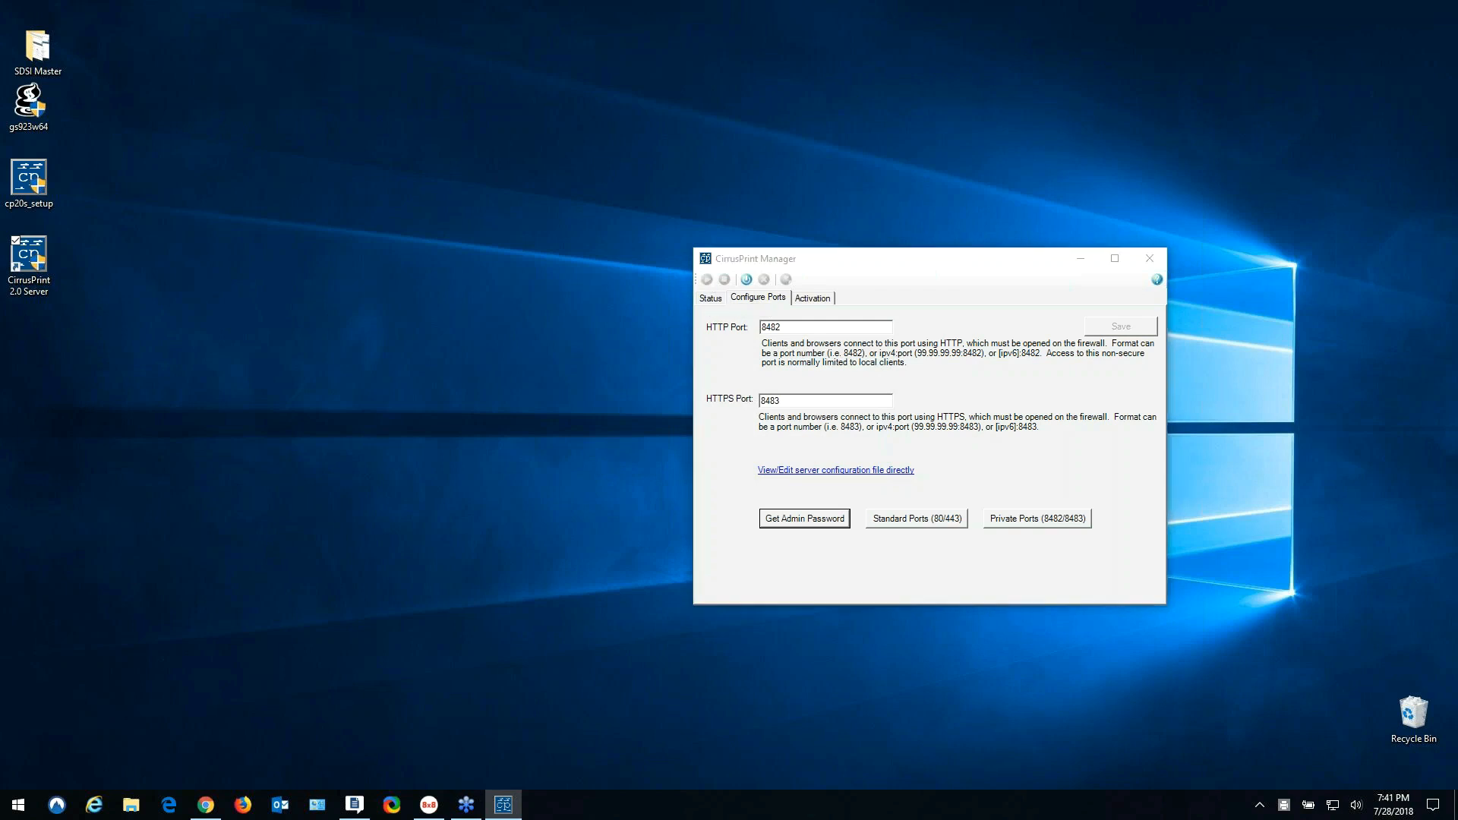
{"action": "left_click", "coordinate": [710, 296]}
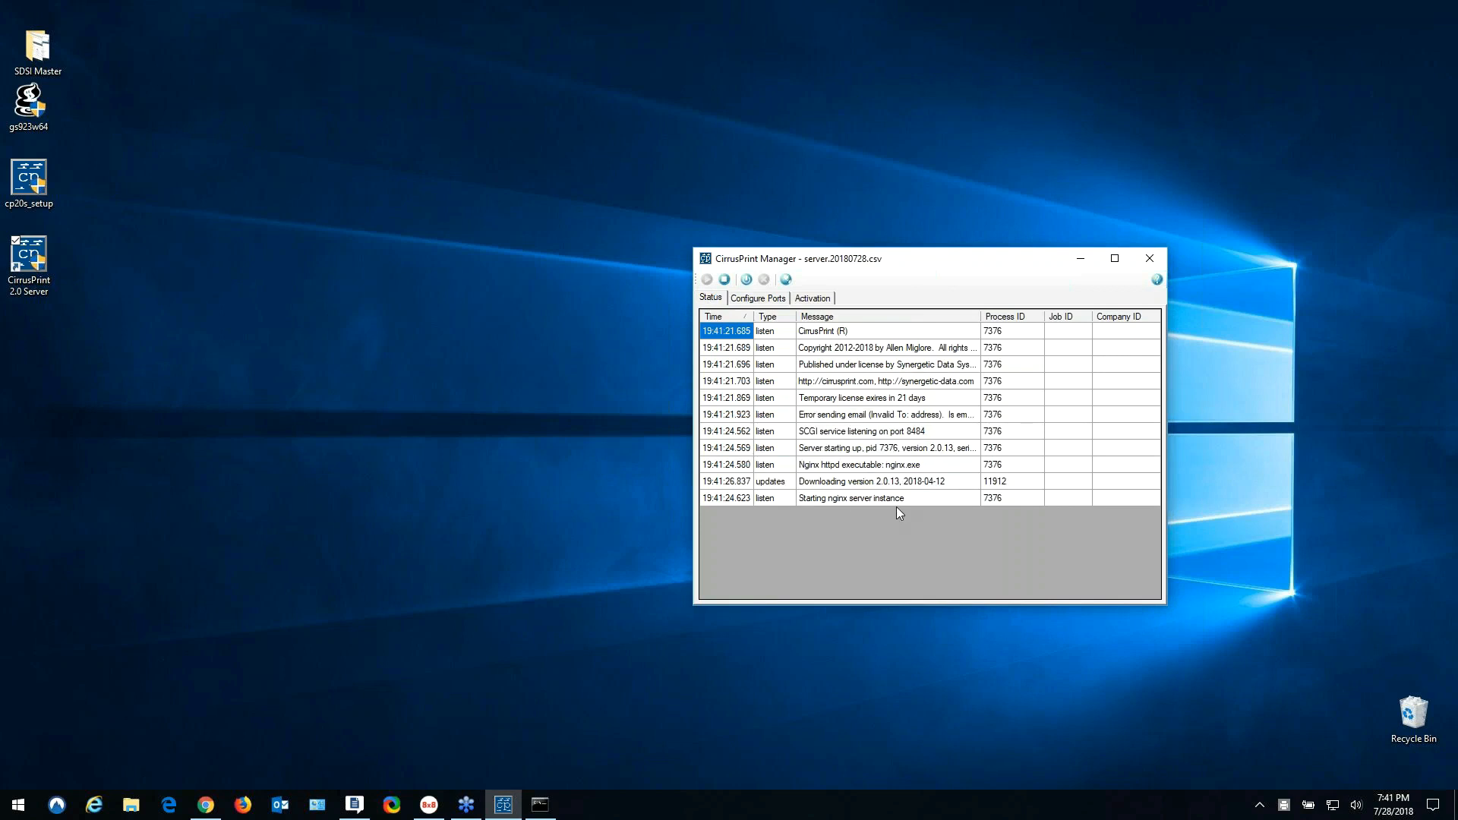
{"action": "left_click", "coordinate": [786, 280]}
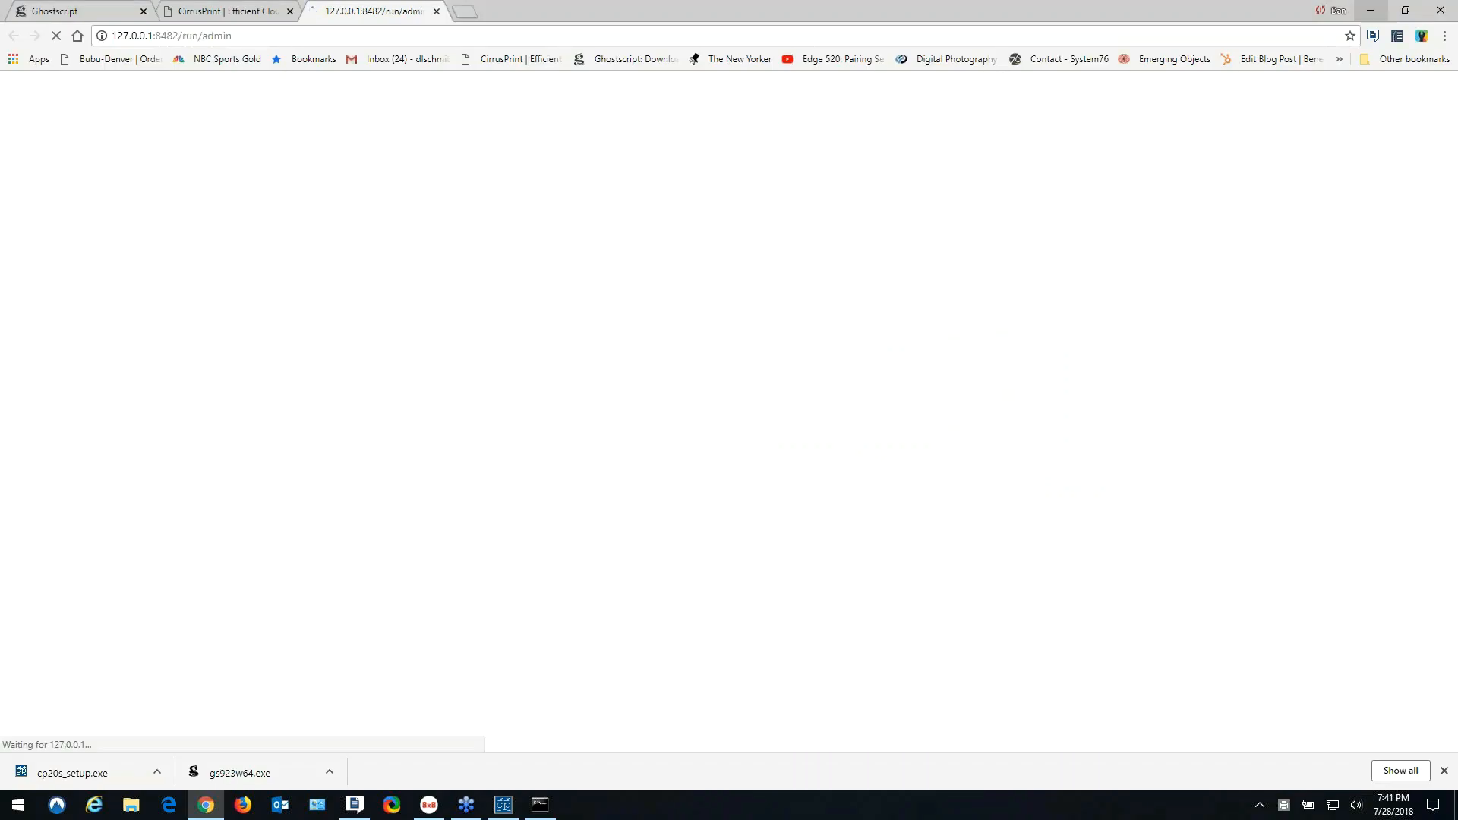
- Log in to CirrusPrint administration as admin with the copied password
{"action": "type", "text": "admin"}
{"action": "key", "text": "Tab"}
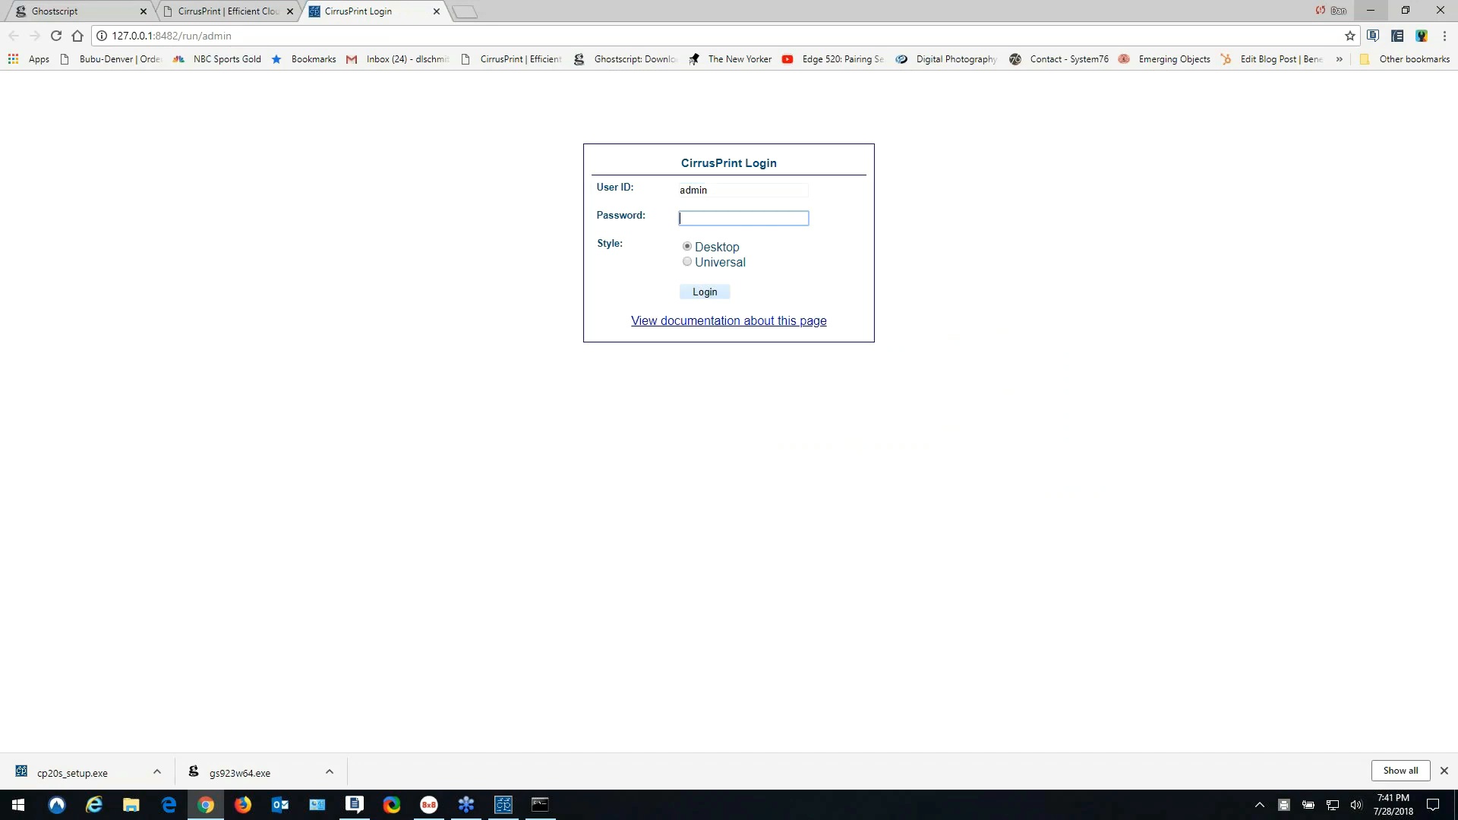
{"action": "type", "text": "•••••••"}
{"action": "left_click", "coordinate": [709, 294]}
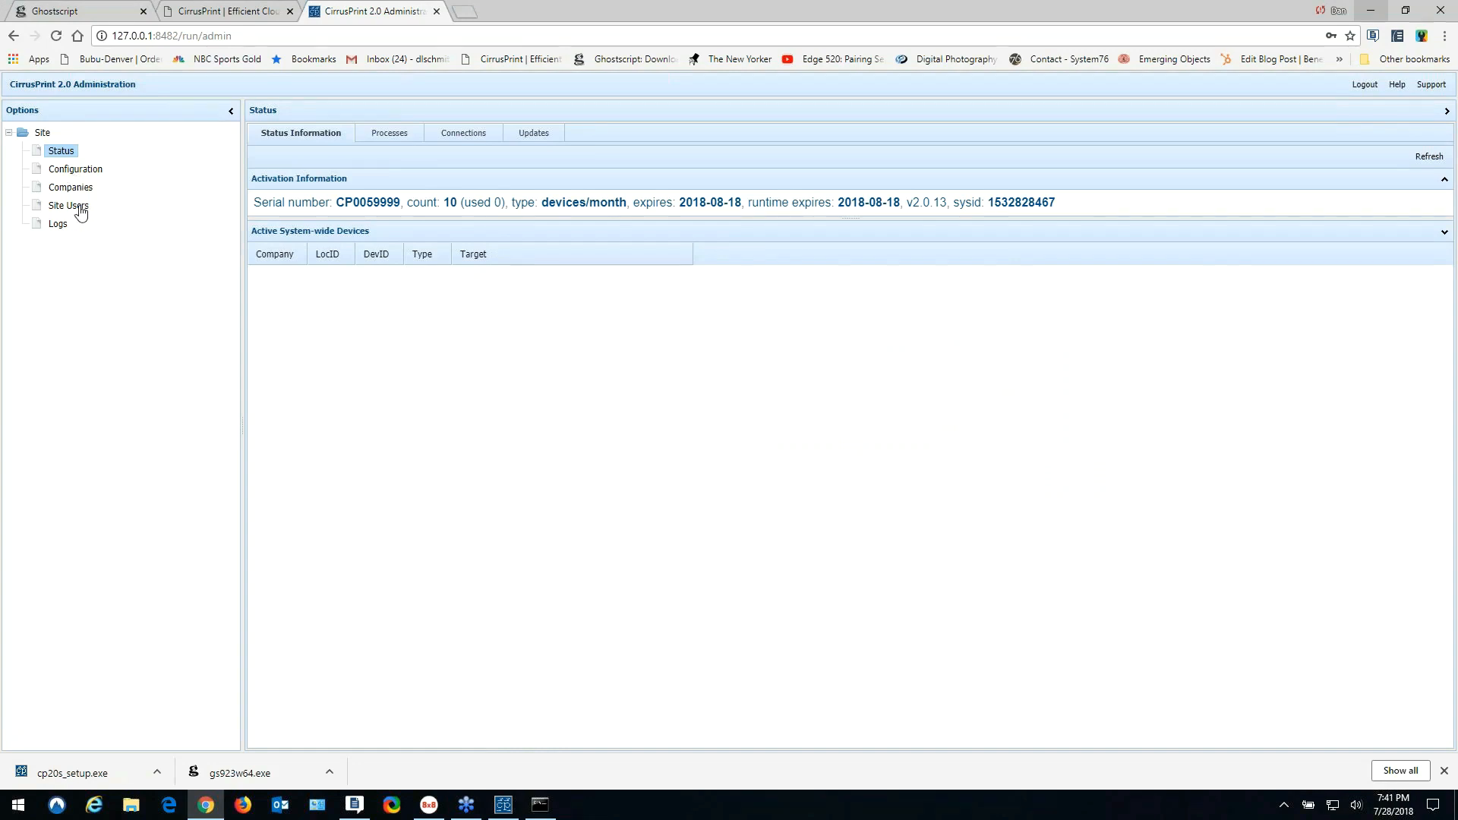
- In Site Users, replace the admin account's password, verify it with Show Me, and save
{"action": "left_click", "coordinate": [79, 208]}
{"action": "double_click", "coordinate": [266, 182]}
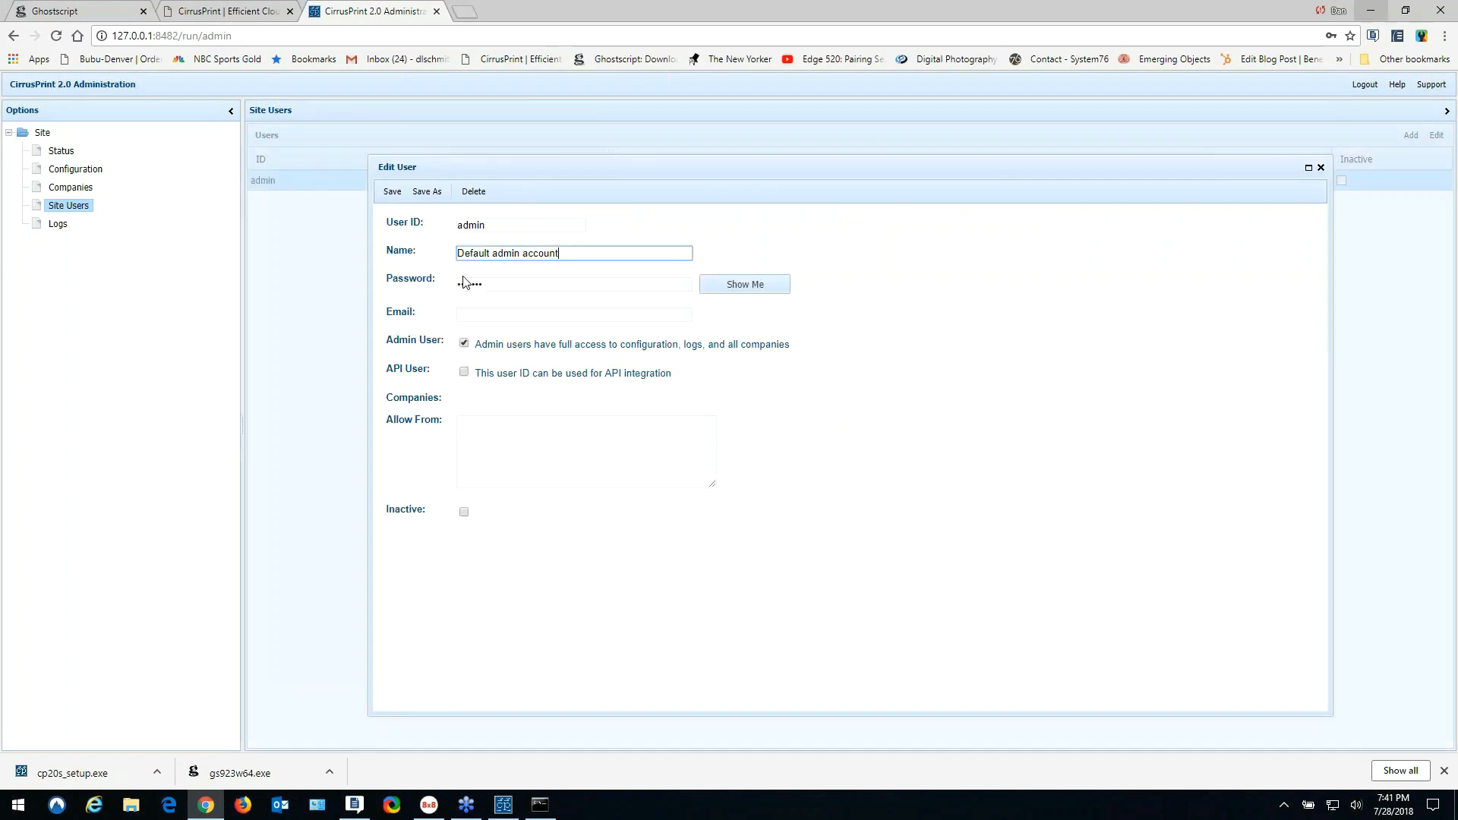
{"action": "left_click", "coordinate": [763, 288]}
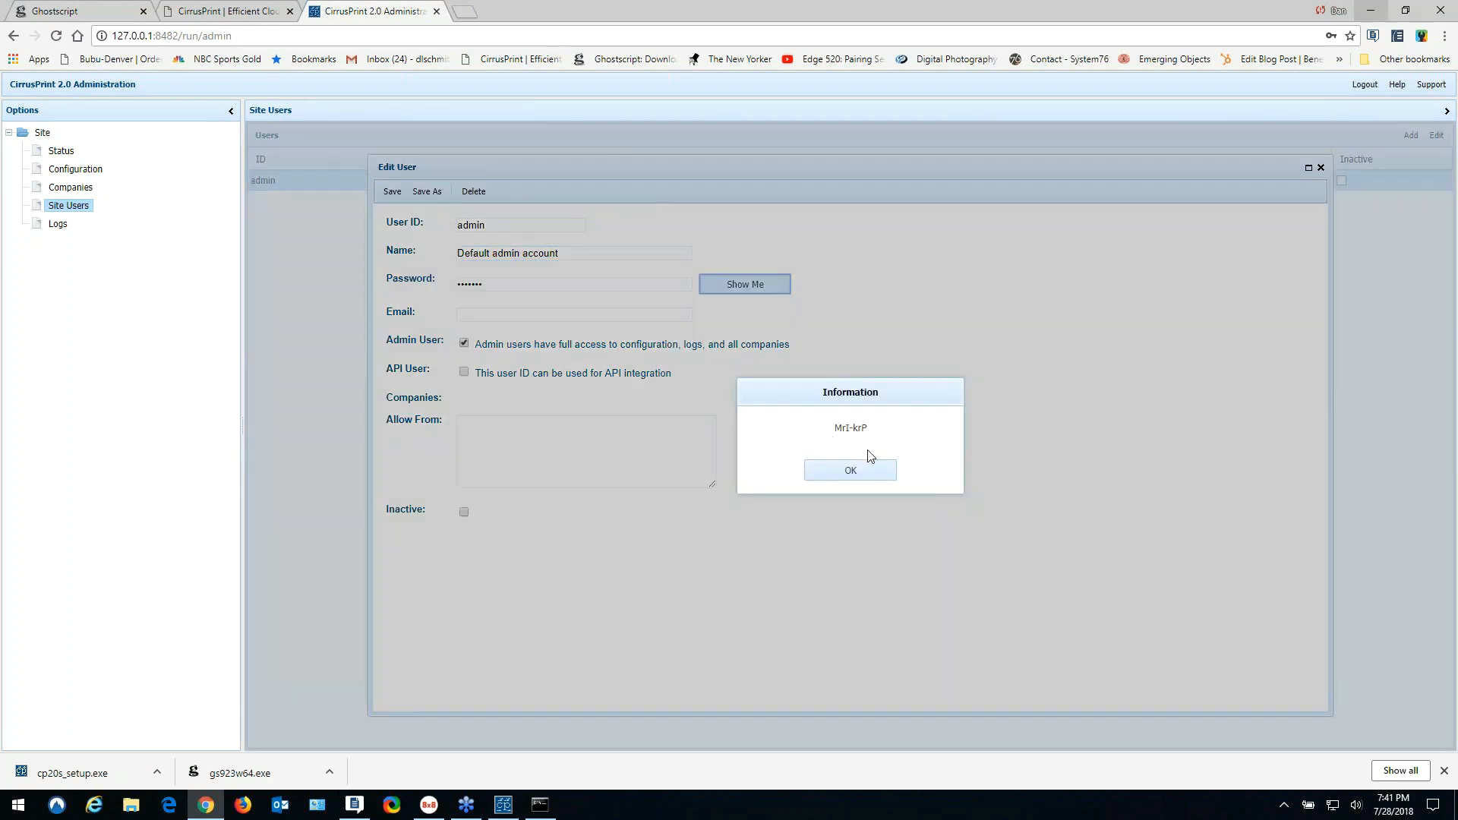
{"action": "left_click", "coordinate": [853, 473]}
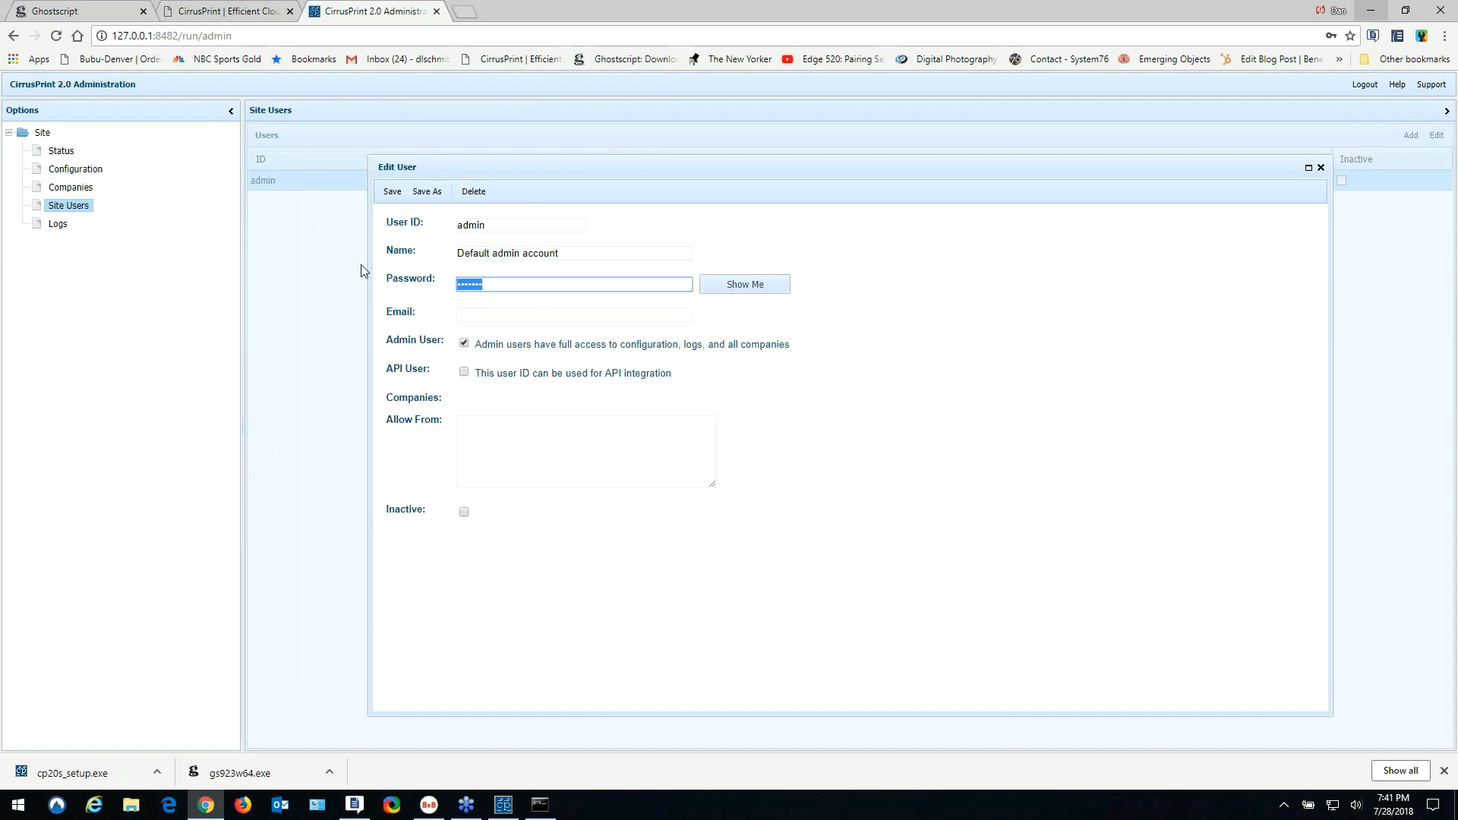
{"action": "type", "text": "•••"}
{"action": "left_click", "coordinate": [736, 288]}
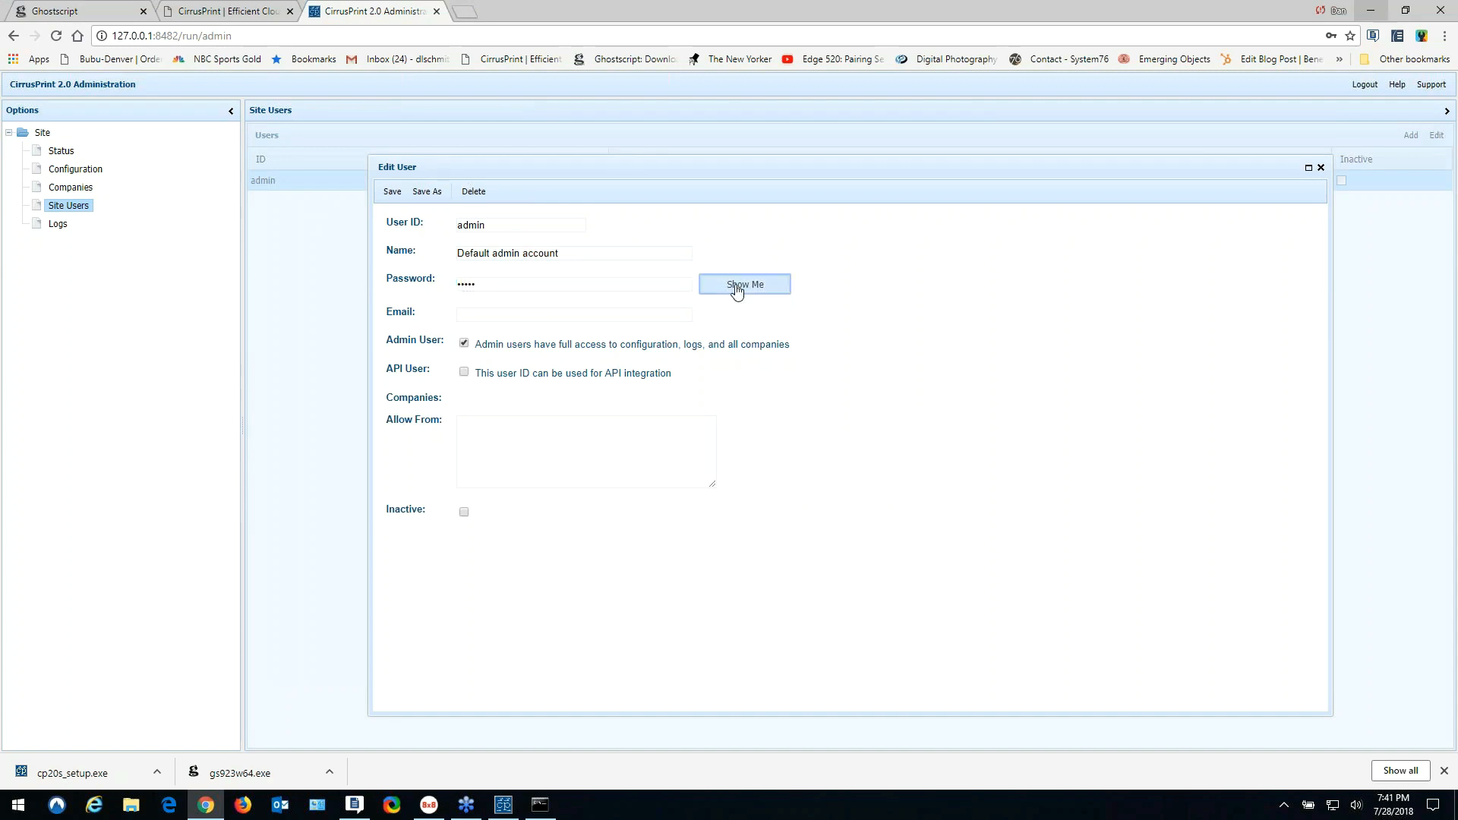
{"action": "left_click", "coordinate": [843, 477]}
{"action": "left_click", "coordinate": [392, 193]}
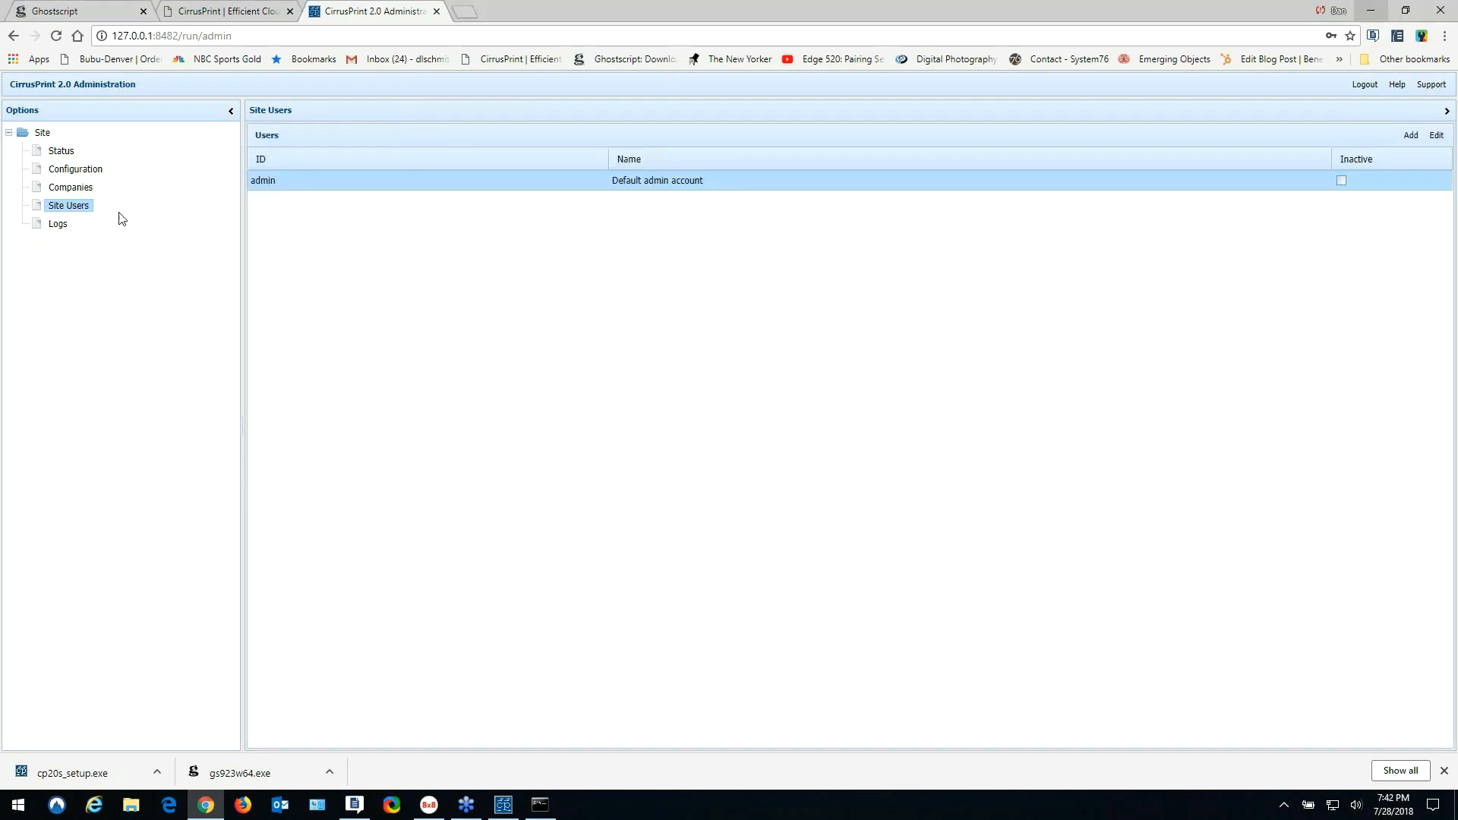
- Log out of the administration page and confirm, returning to the login form
{"action": "left_click", "coordinate": [1354, 90]}
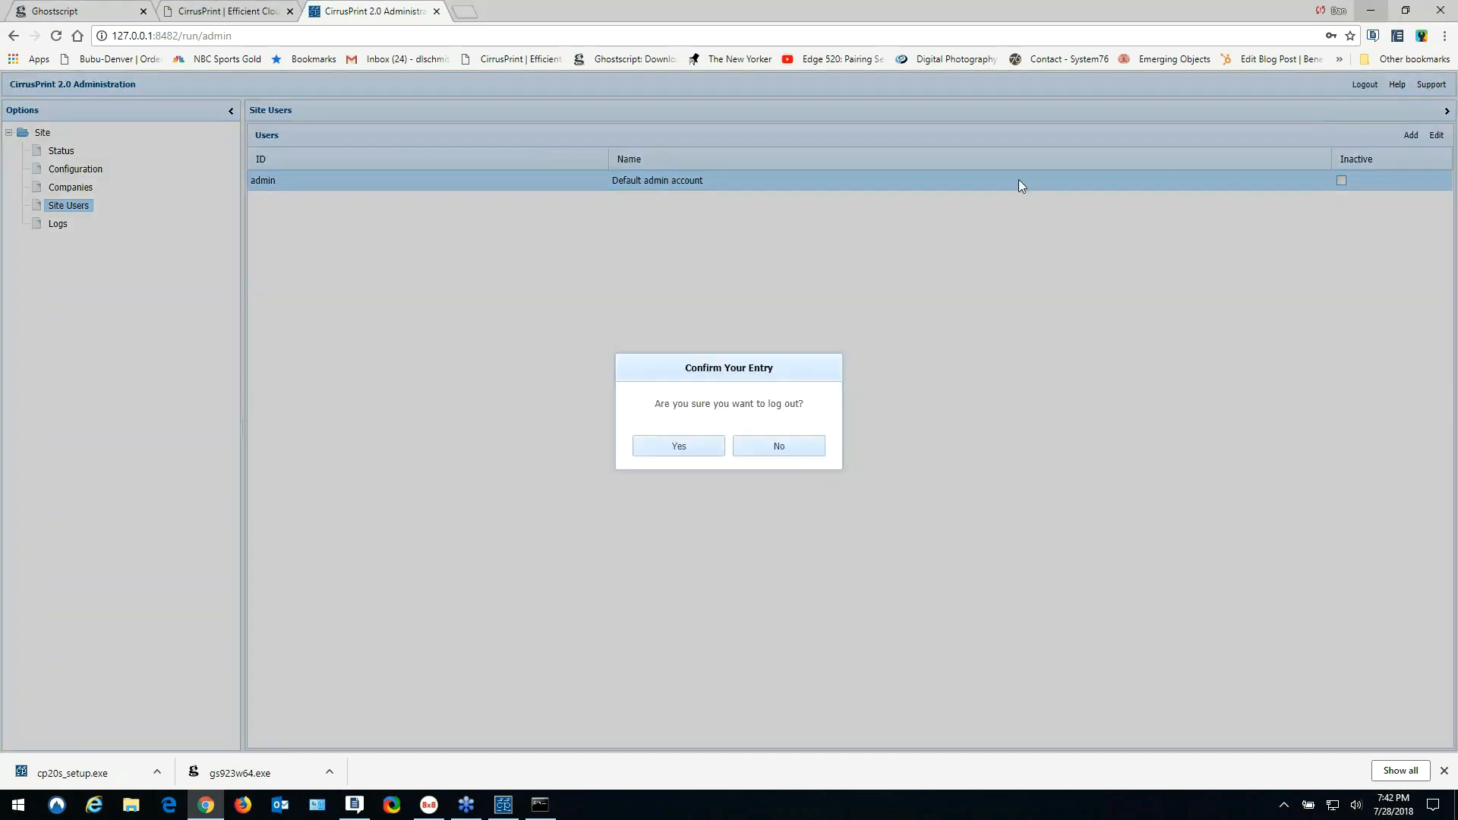
{"action": "left_click", "coordinate": [689, 448]}
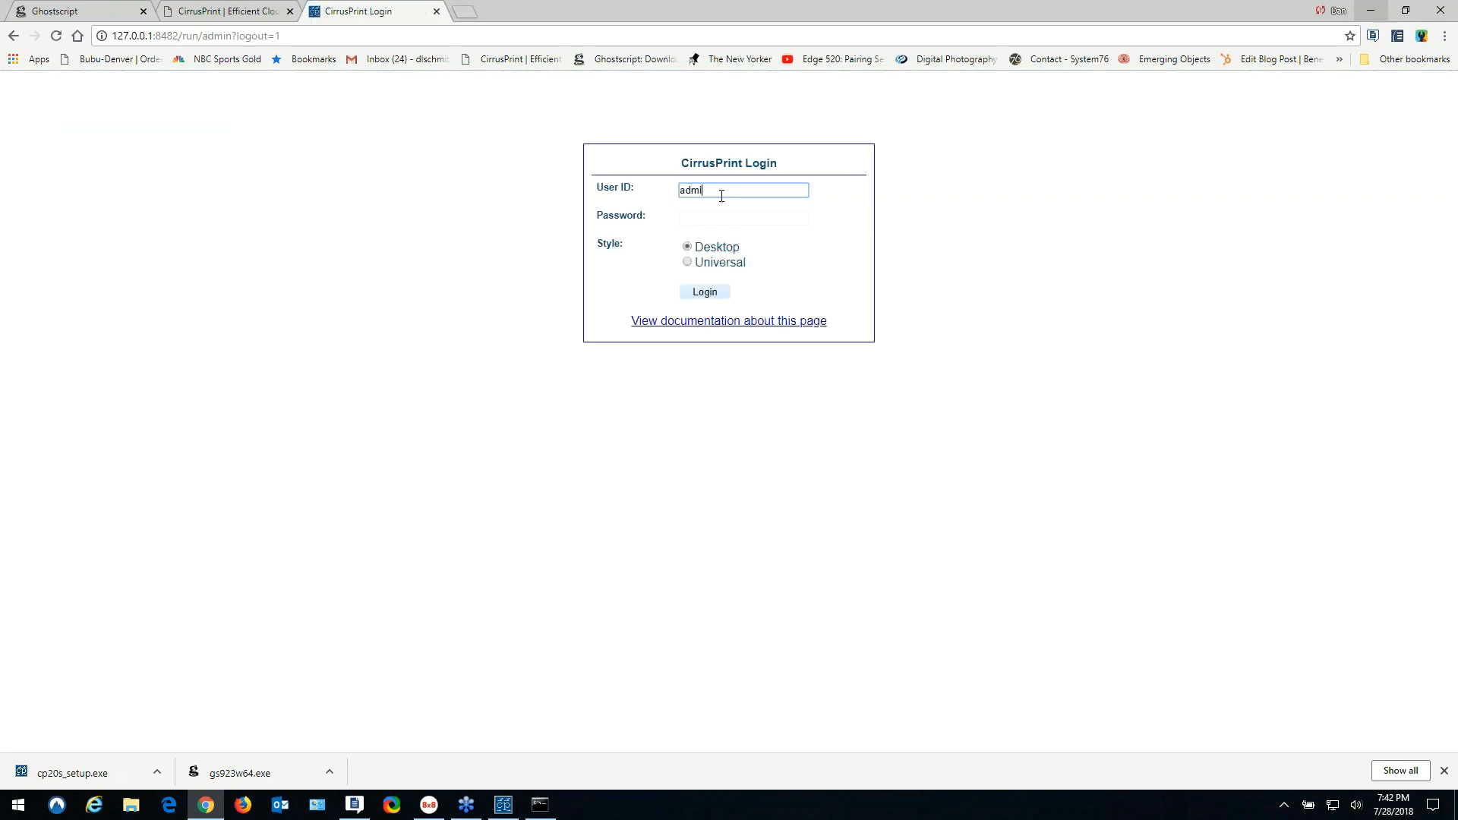
{"action": "key", "text": "Tab"}
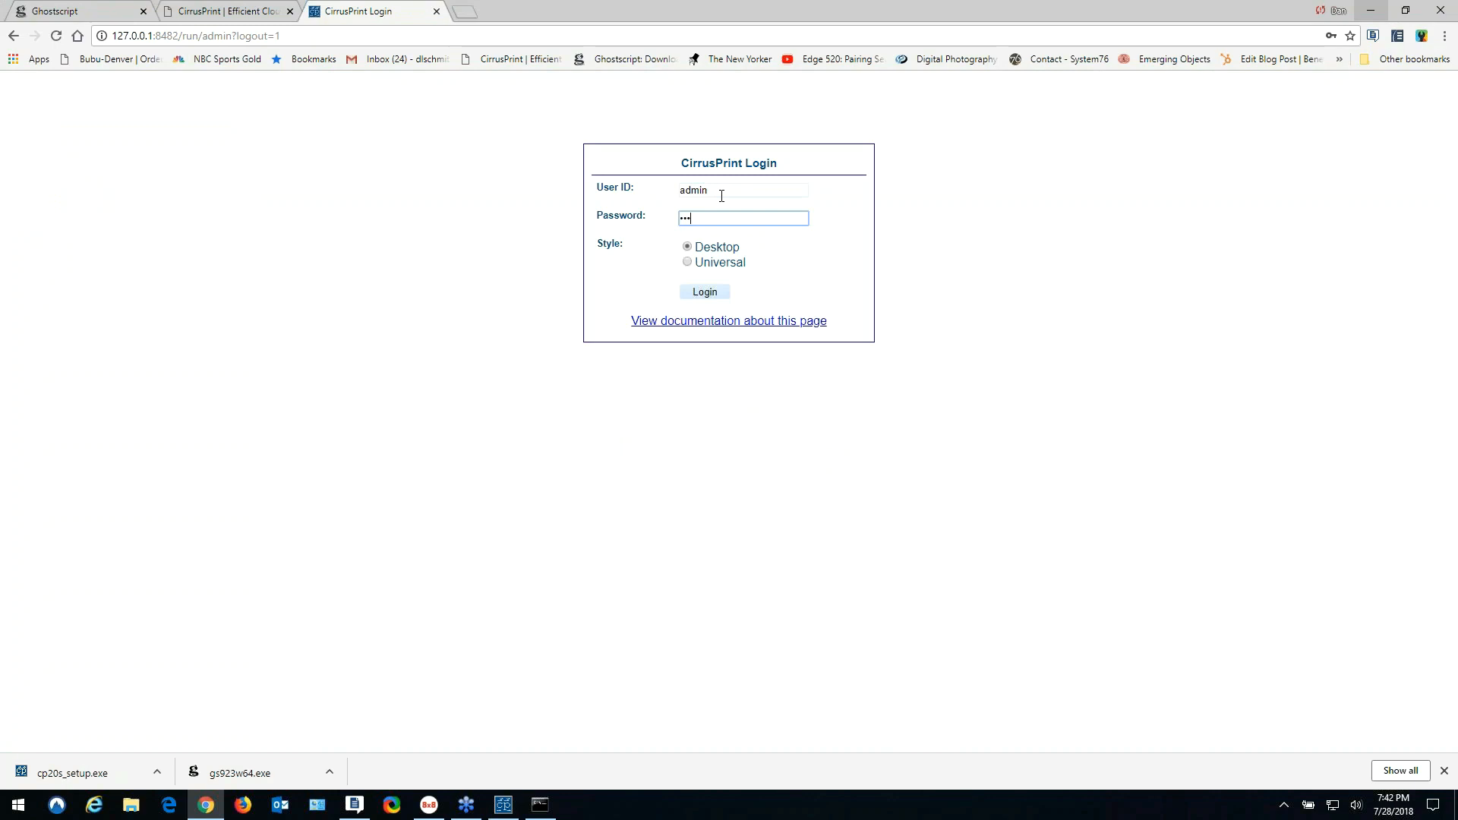
- Log in as admin and add a company with Company ID 'demo' under Companies
{"action": "left_click", "coordinate": [704, 293]}
{"action": "left_click", "coordinate": [189, 187]}
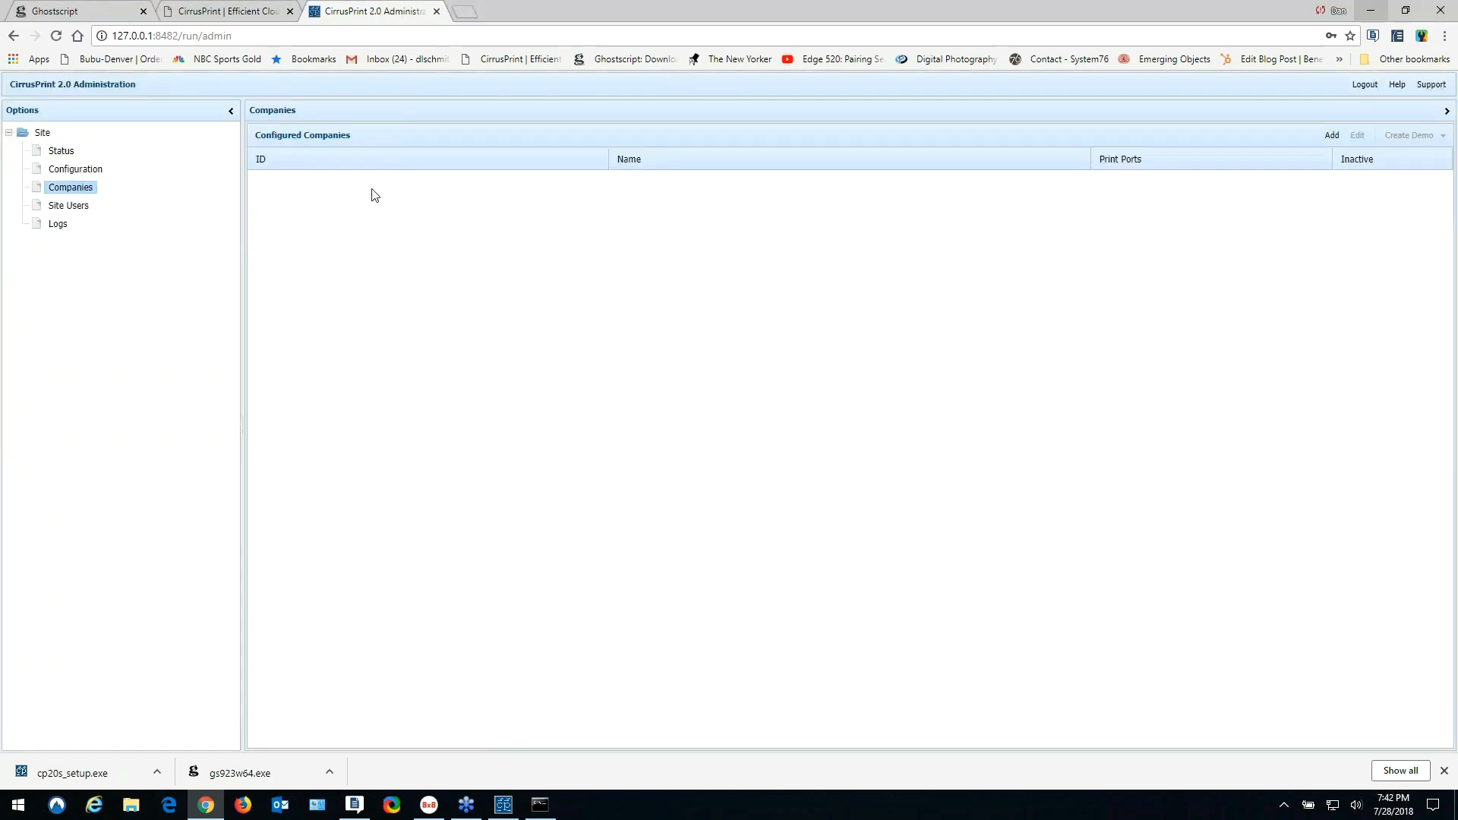
{"action": "left_click", "coordinate": [1331, 137]}
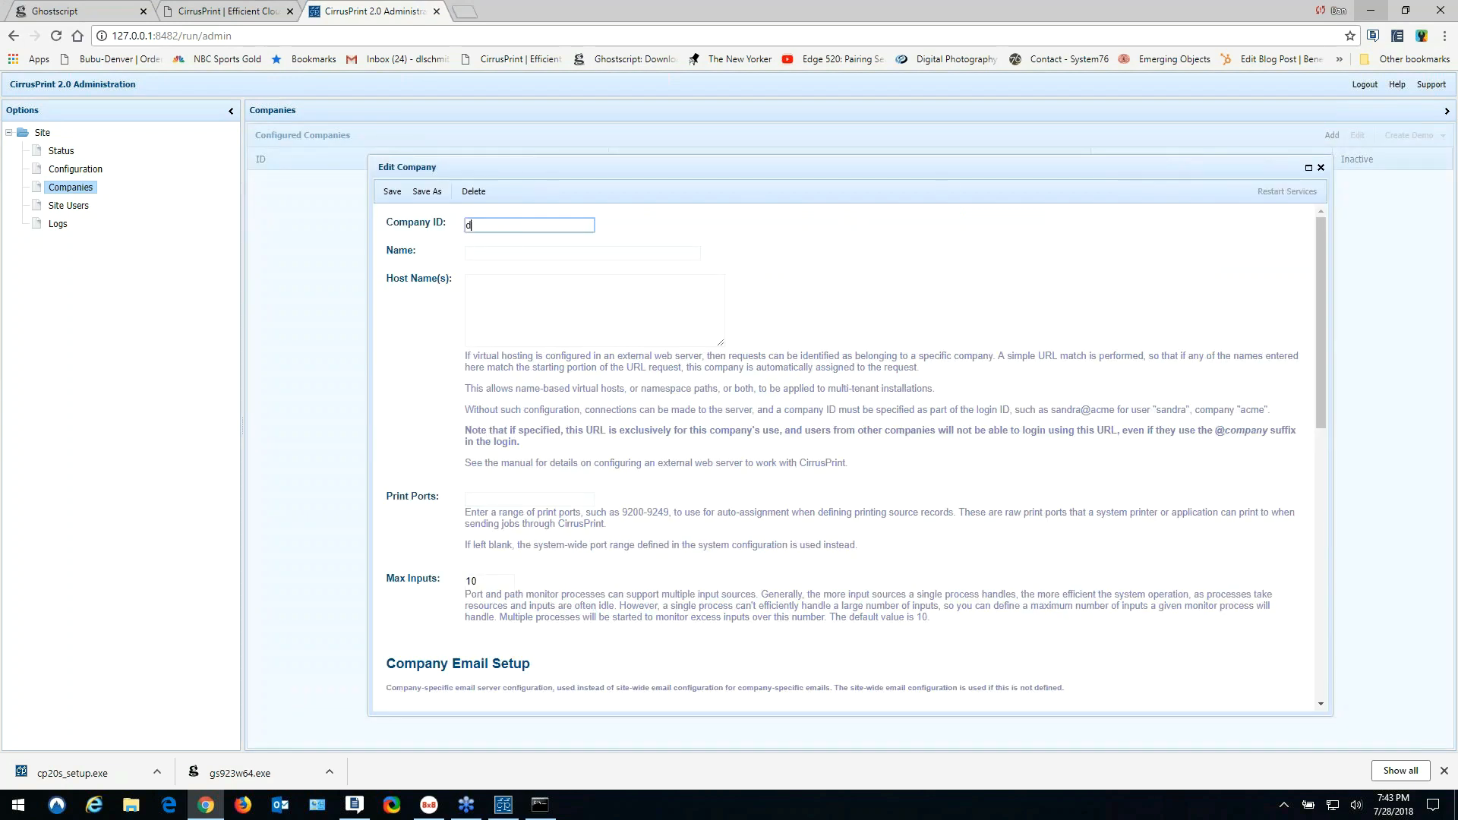
{"action": "type", "text": "demo"}
{"action": "left_click", "coordinate": [392, 191]}
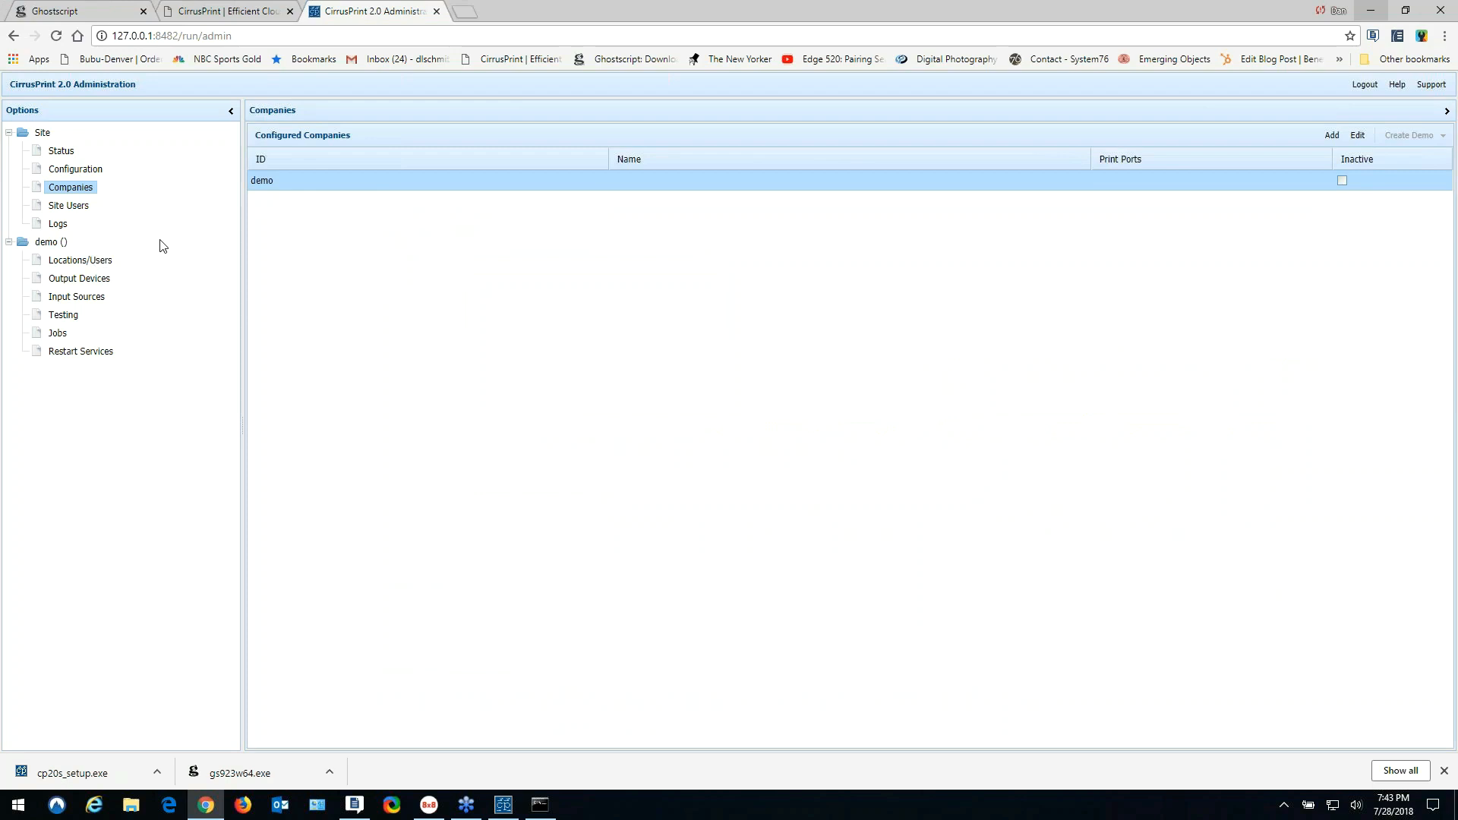
- Under demo's Locations/Users, add ID denver named 'sales office' with a password, verified via Show Me
{"action": "left_click", "coordinate": [98, 262]}
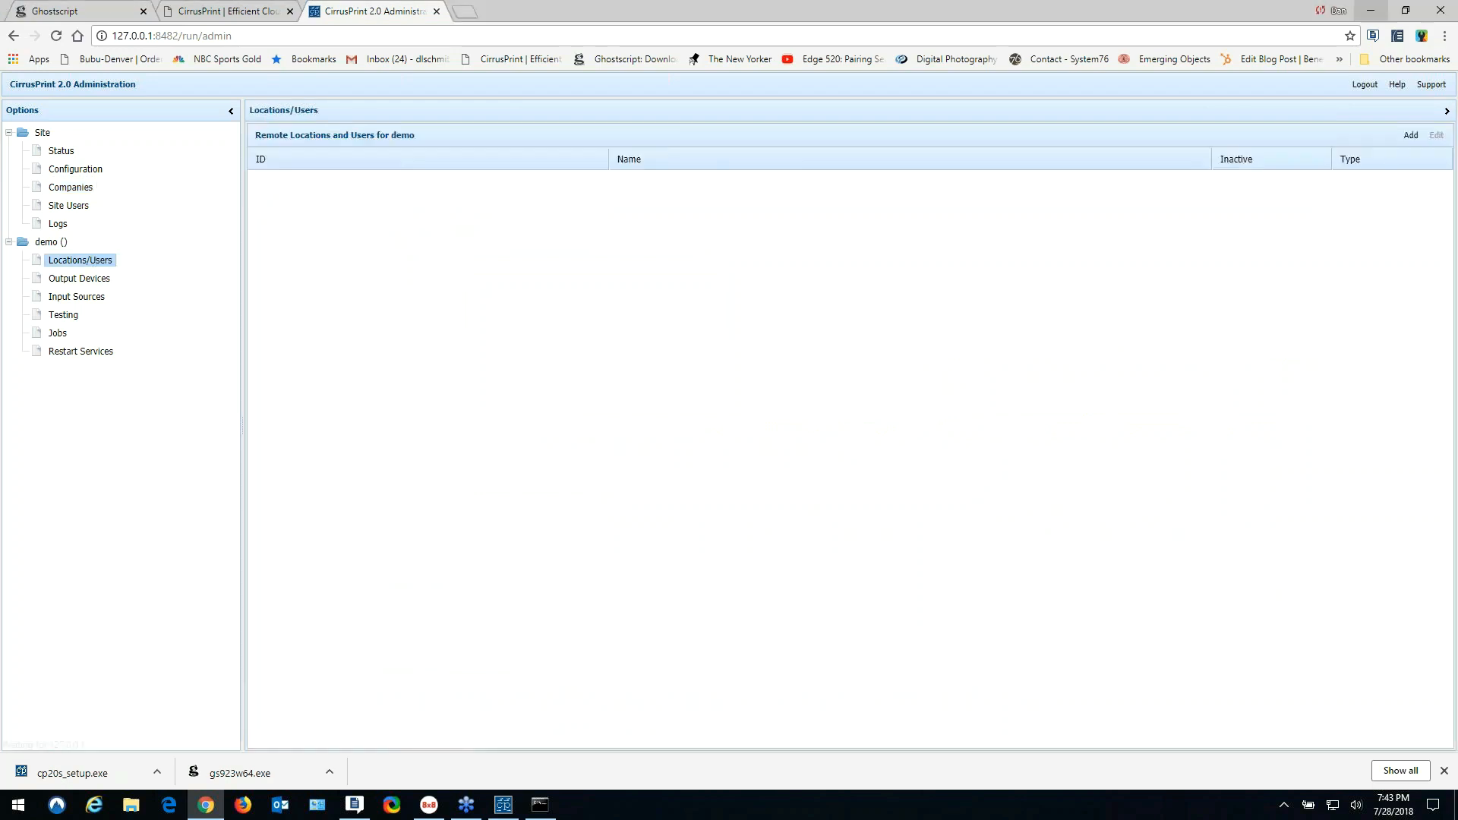
{"action": "left_click", "coordinate": [1411, 134]}
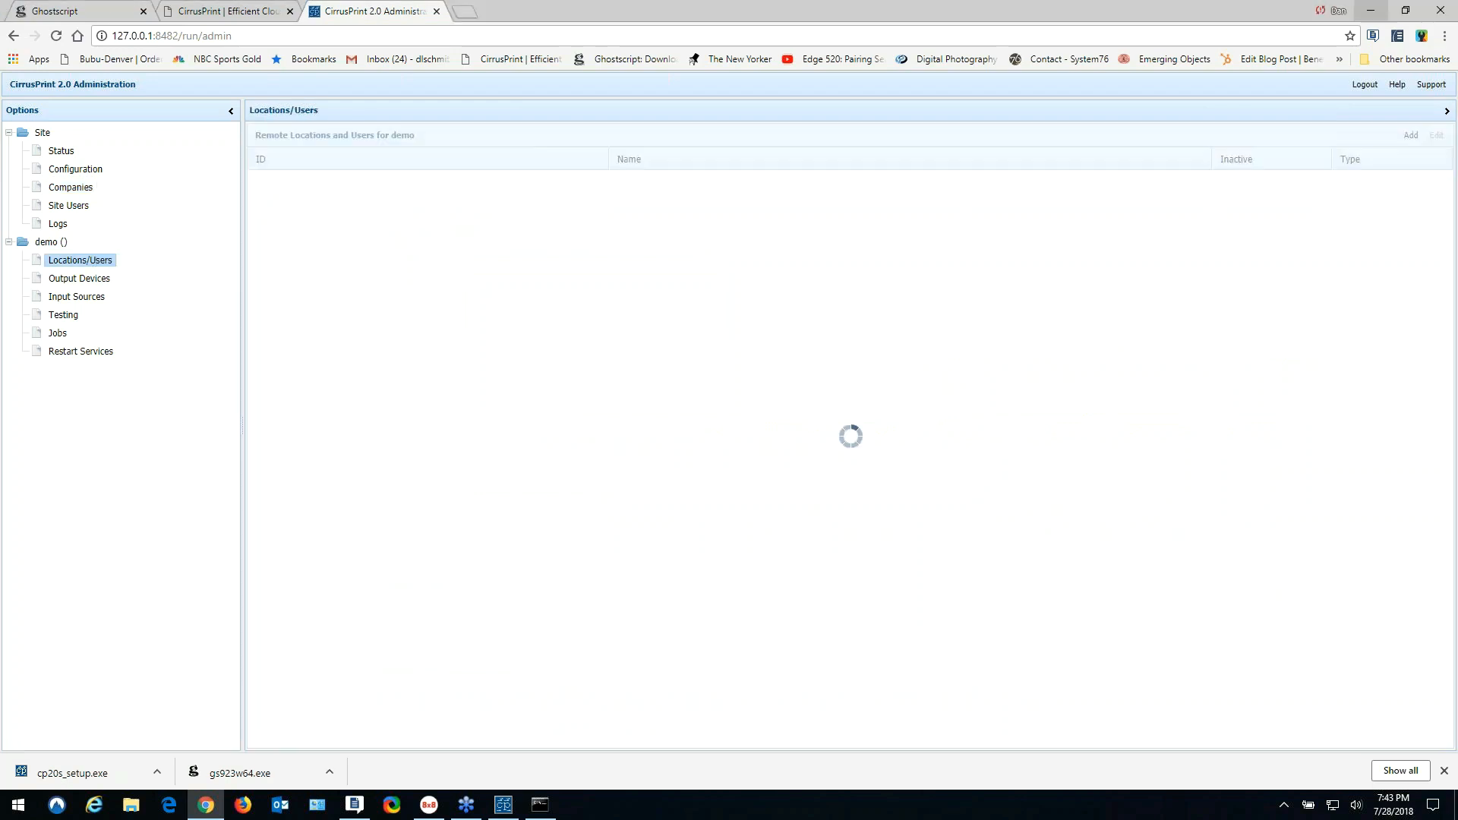
{"action": "left_click", "coordinate": [505, 249]}
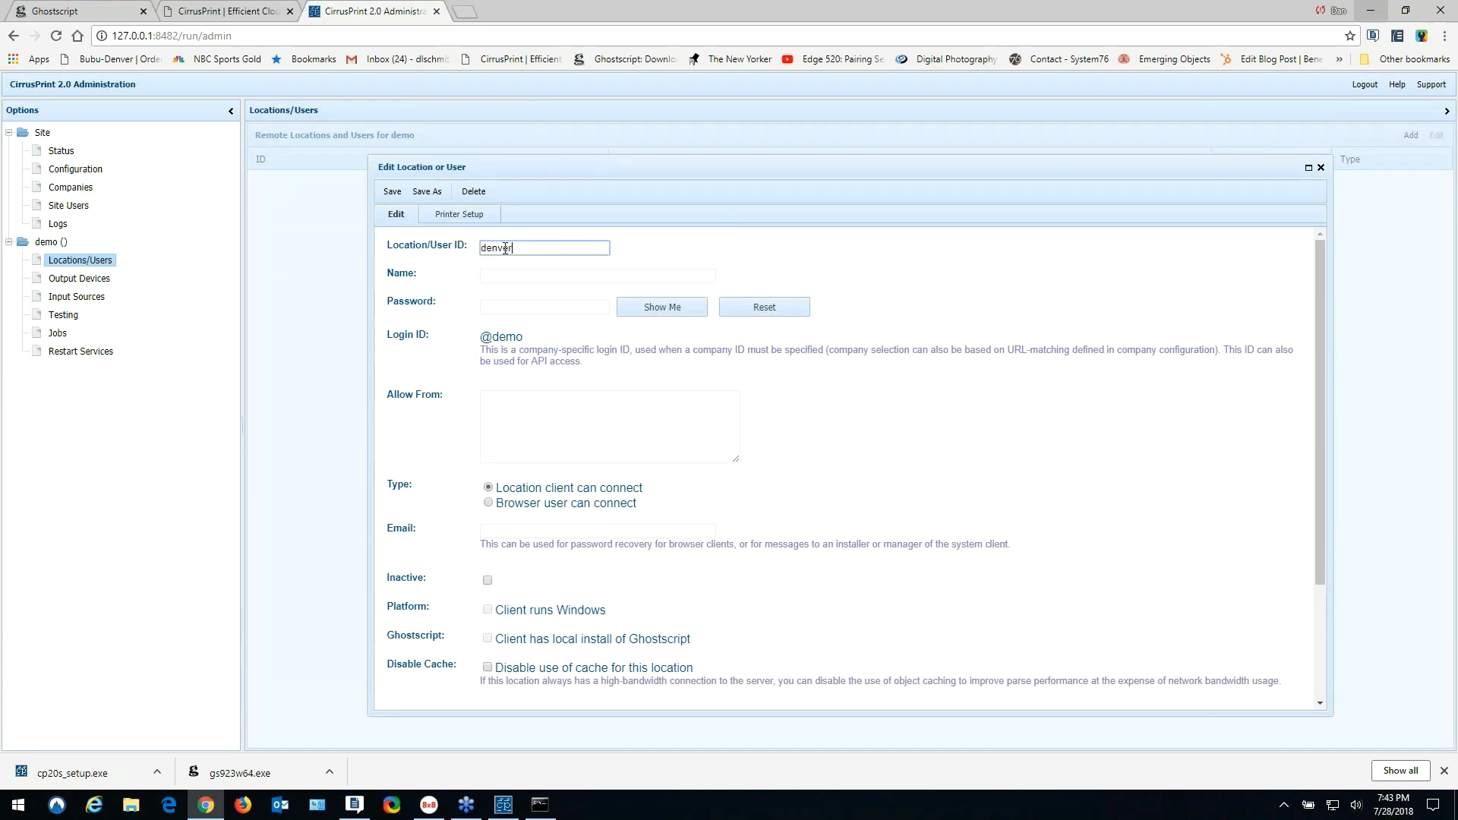
{"action": "left_click", "coordinate": [510, 275]}
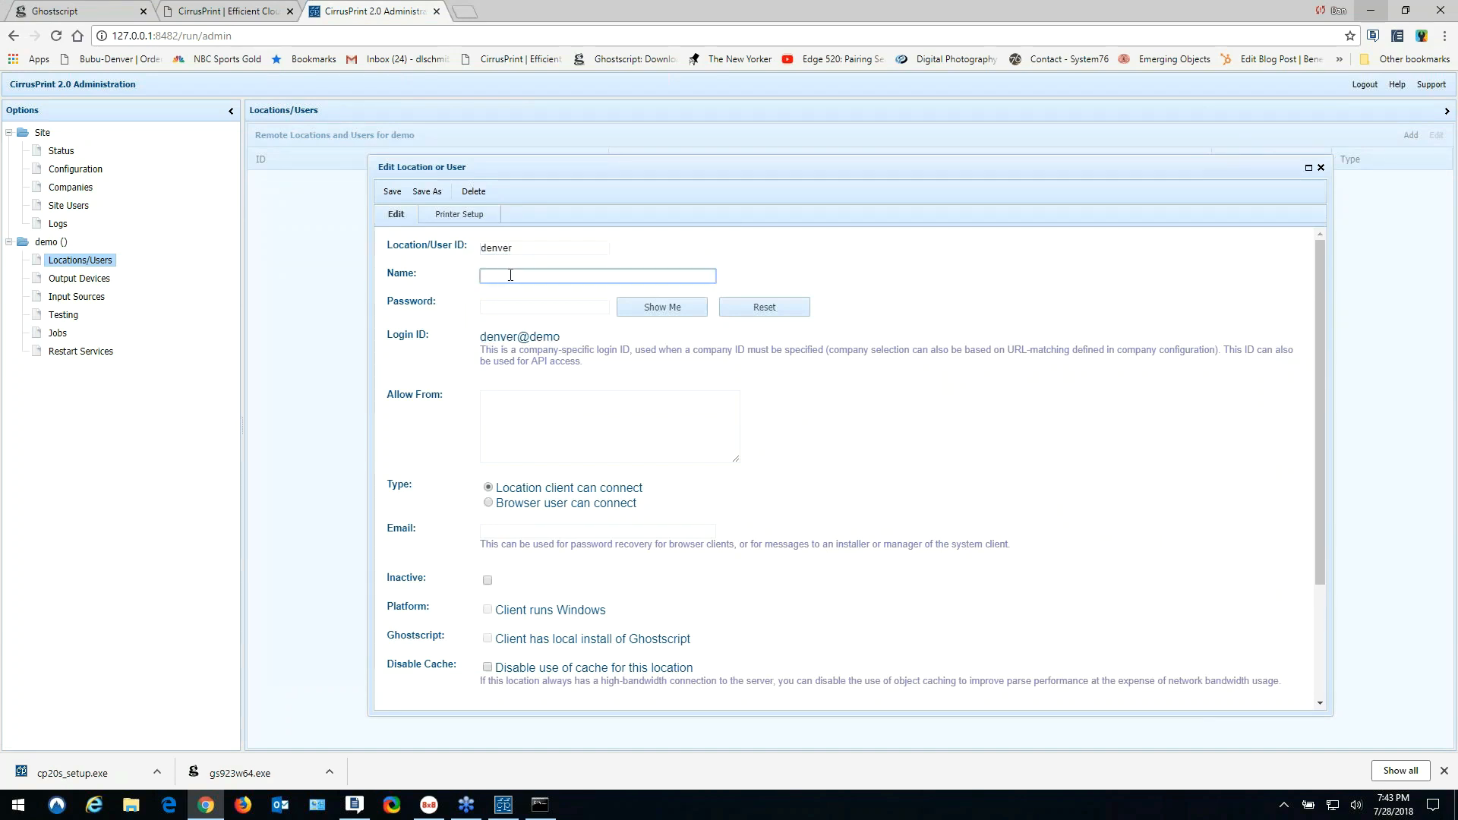
{"action": "type", "text": "sales office"}
{"action": "left_click", "coordinate": [557, 306]}
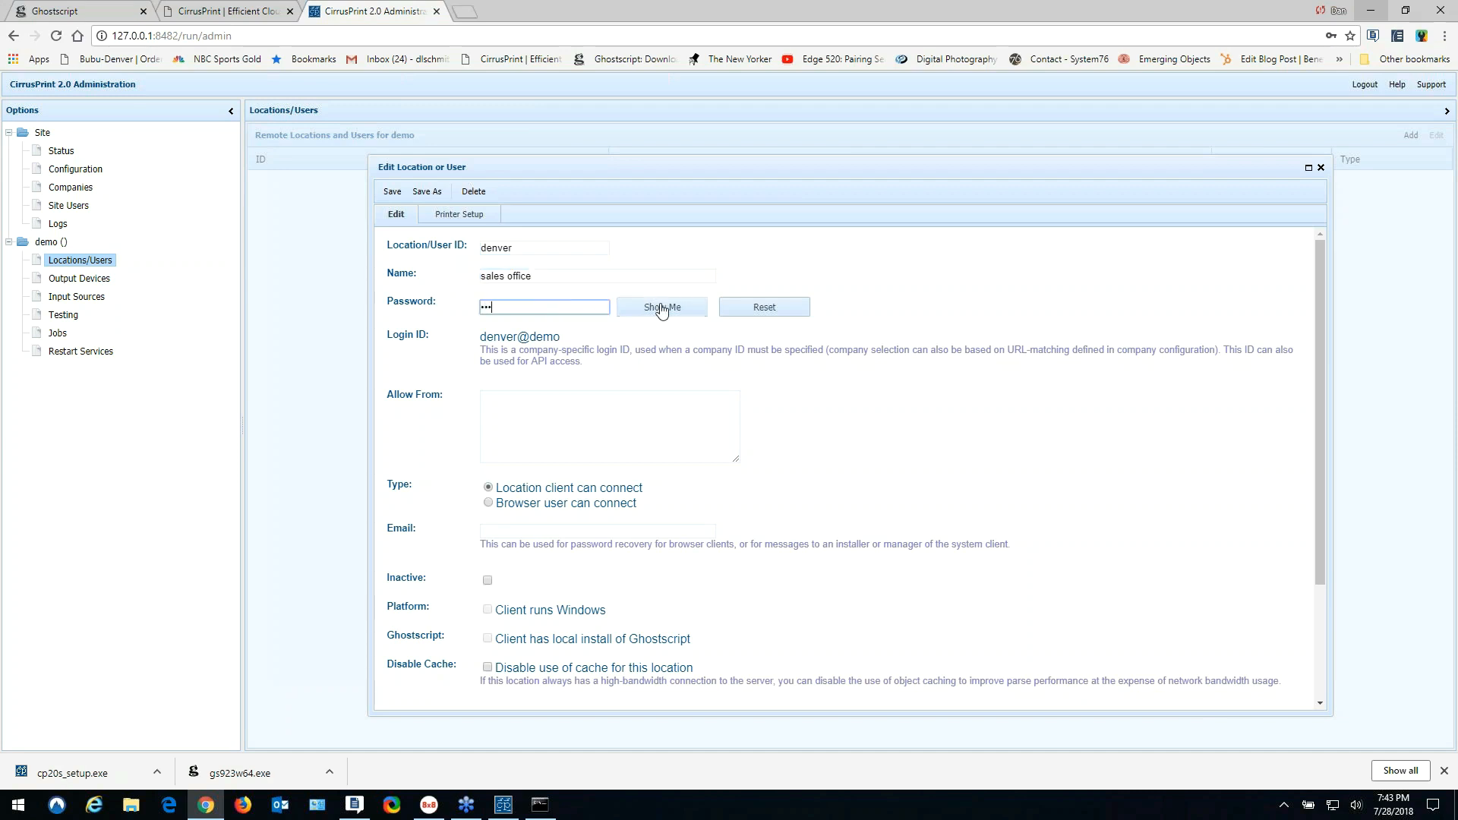
{"action": "left_click", "coordinate": [661, 309]}
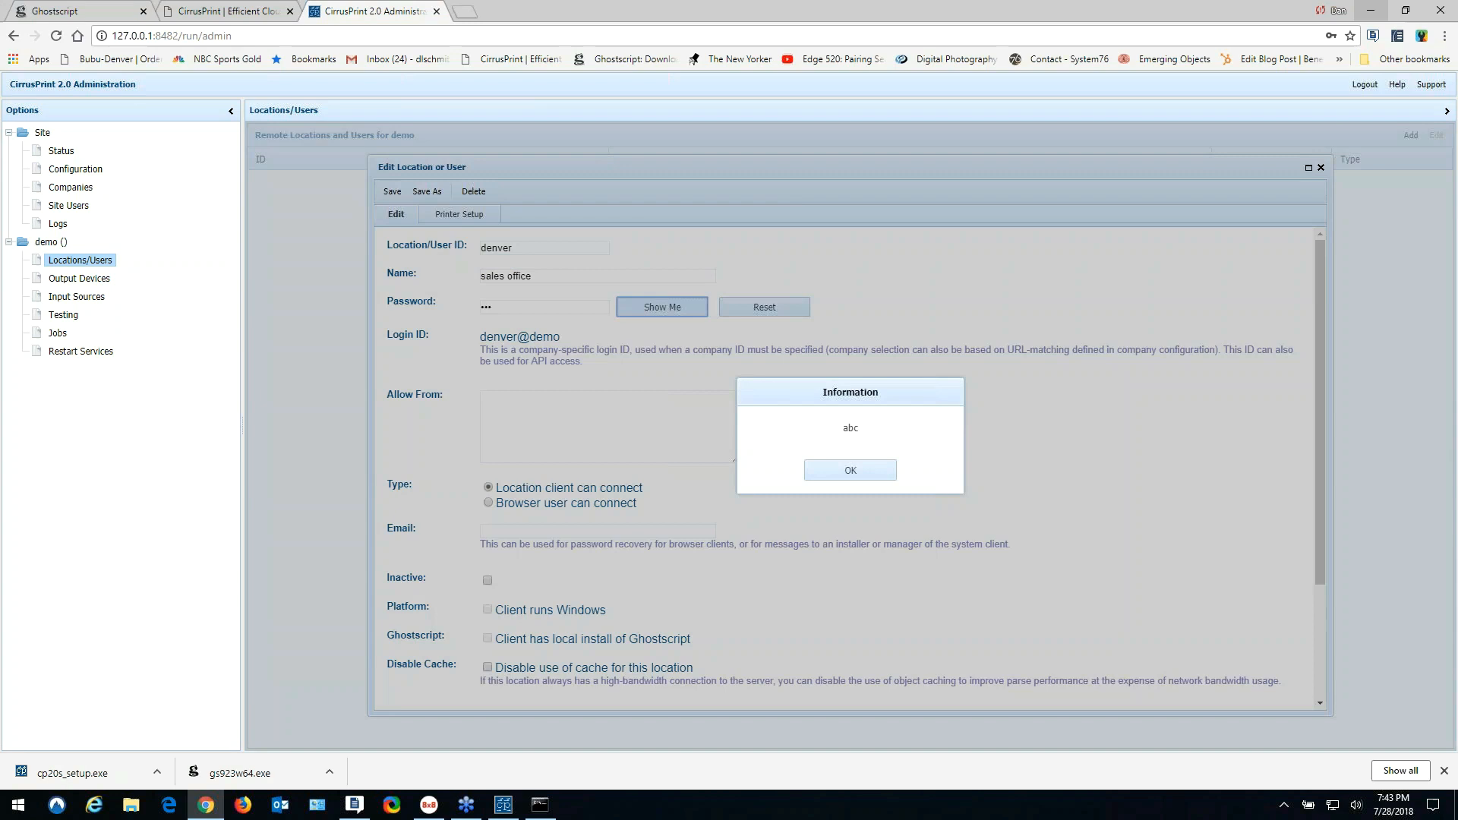
{"action": "left_click", "coordinate": [867, 470]}
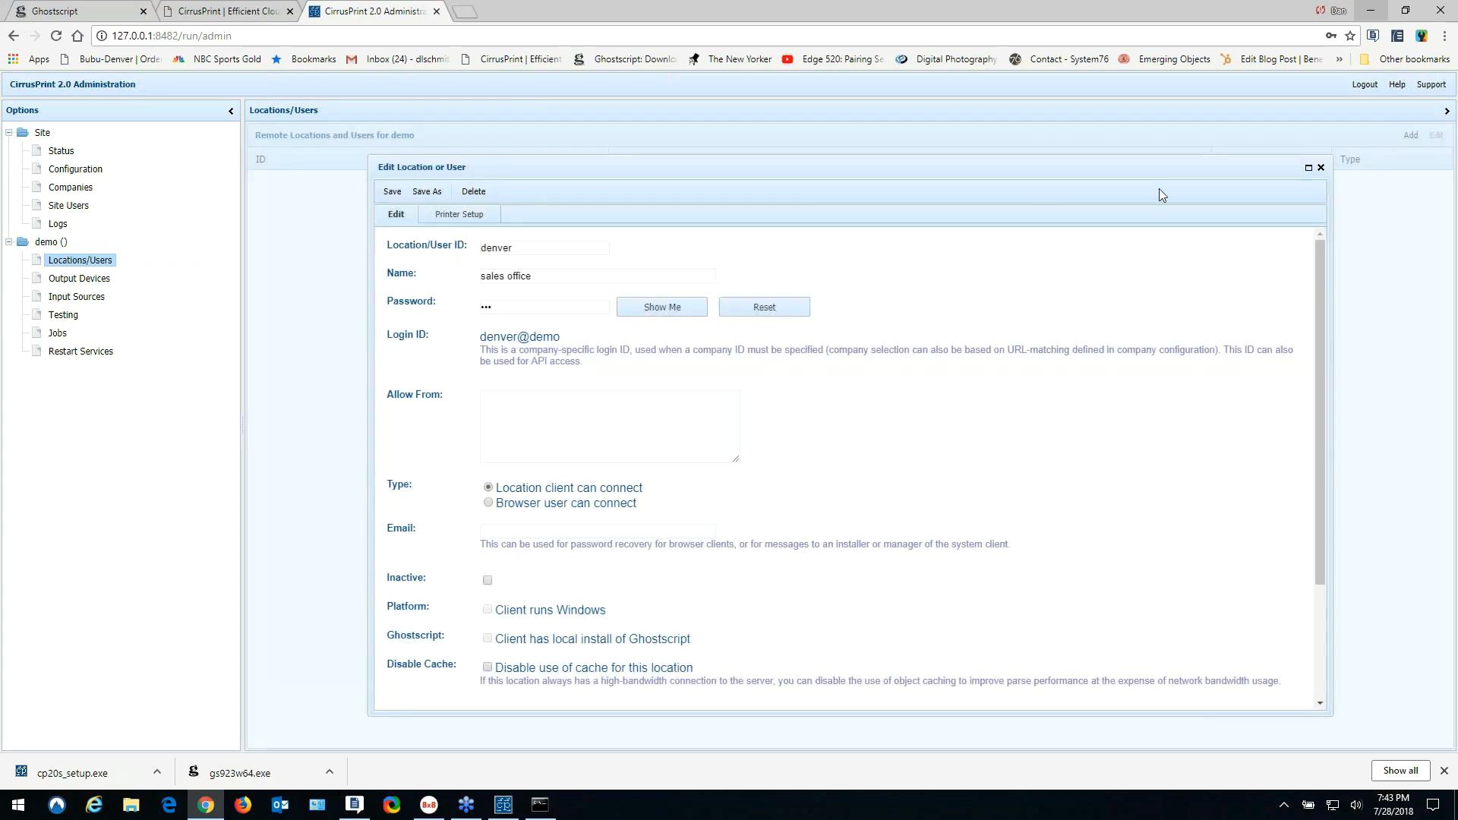
{"action": "left_click", "coordinate": [391, 193]}
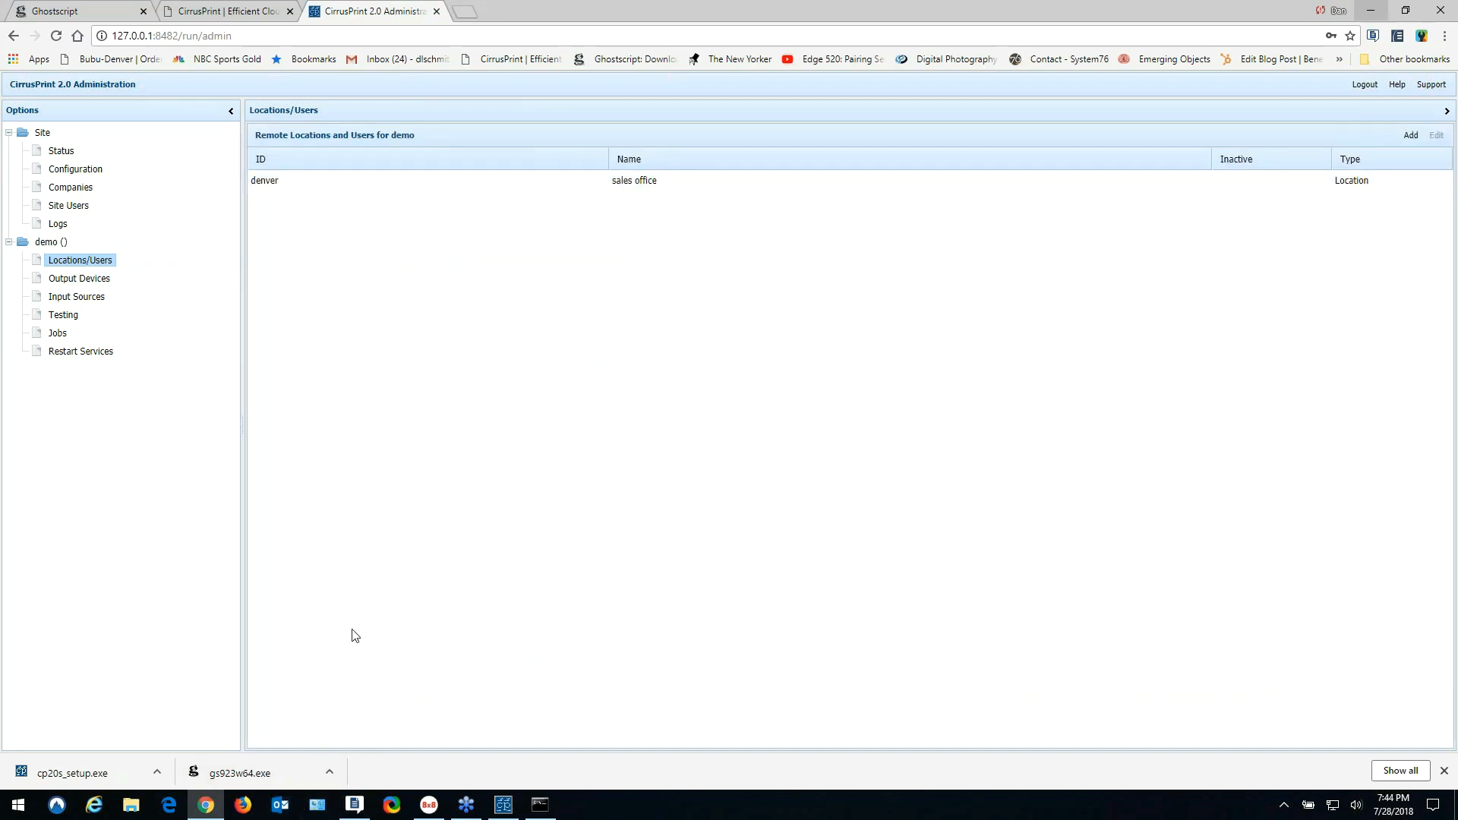
- Open Windows Defender Firewall's advanced settings to the Inbound Rules list
{"action": "left_click", "coordinate": [316, 806]}
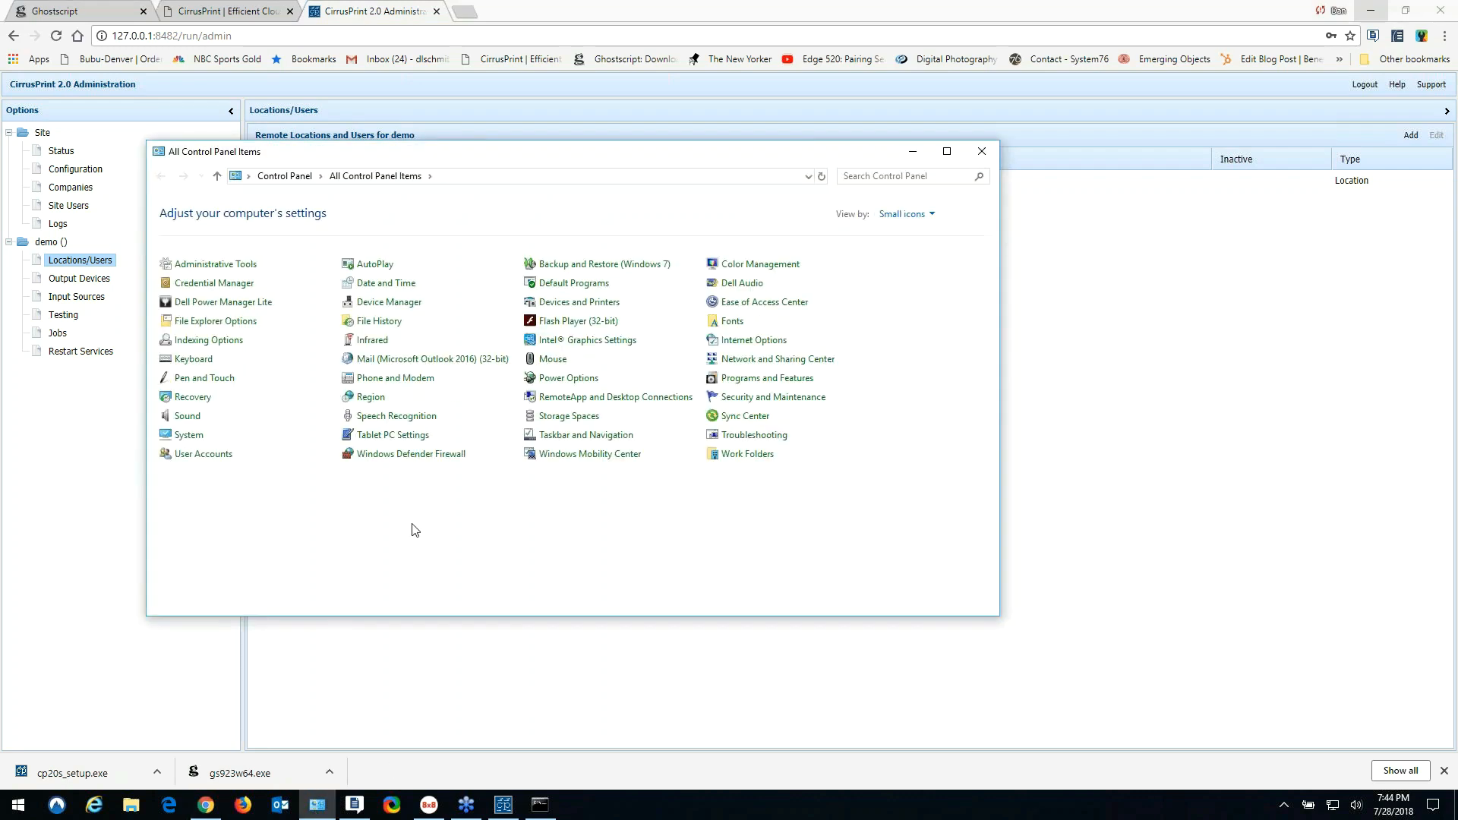
{"action": "left_click", "coordinate": [410, 457]}
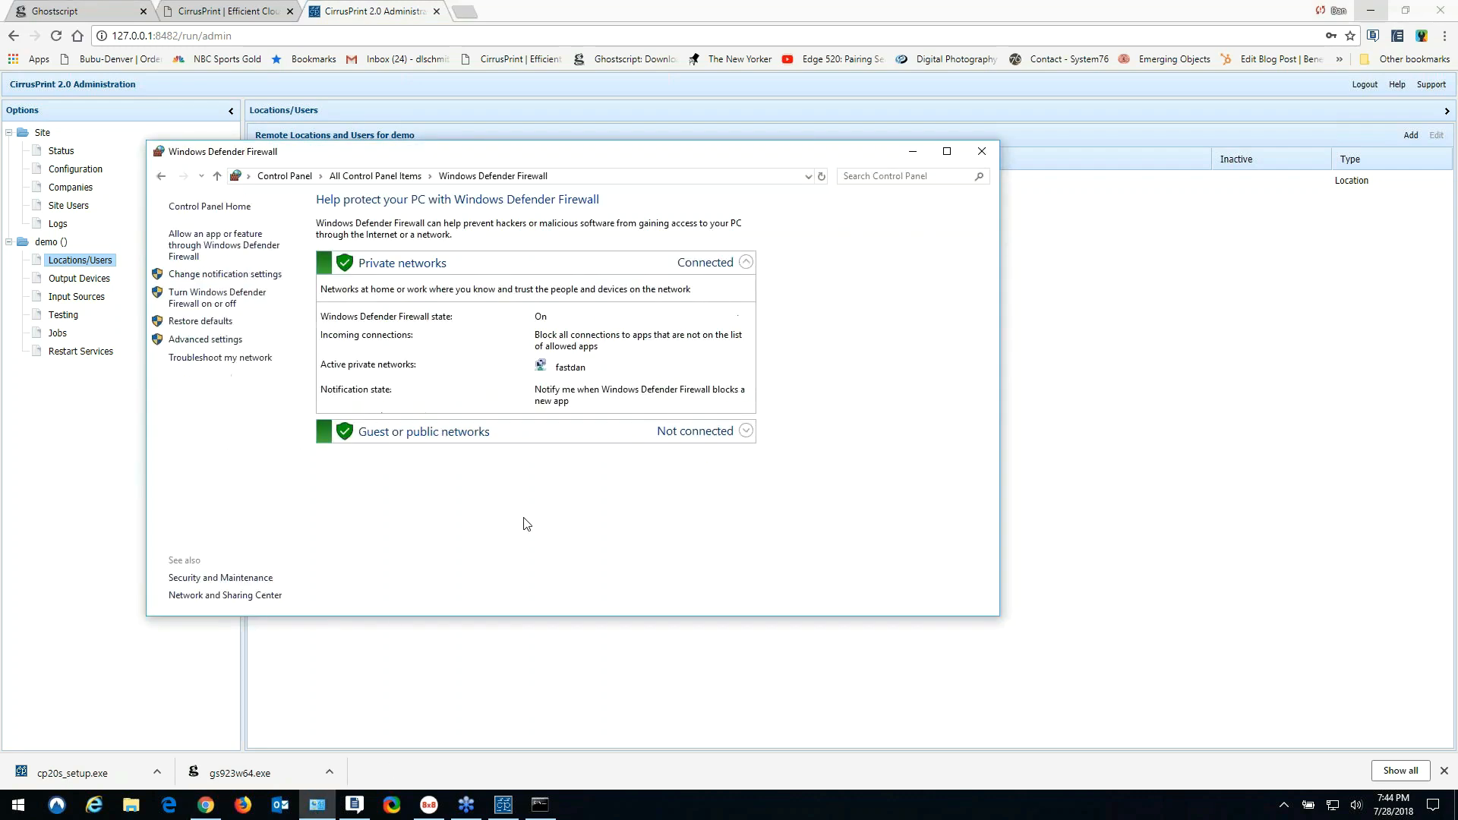
{"action": "left_click", "coordinate": [200, 341]}
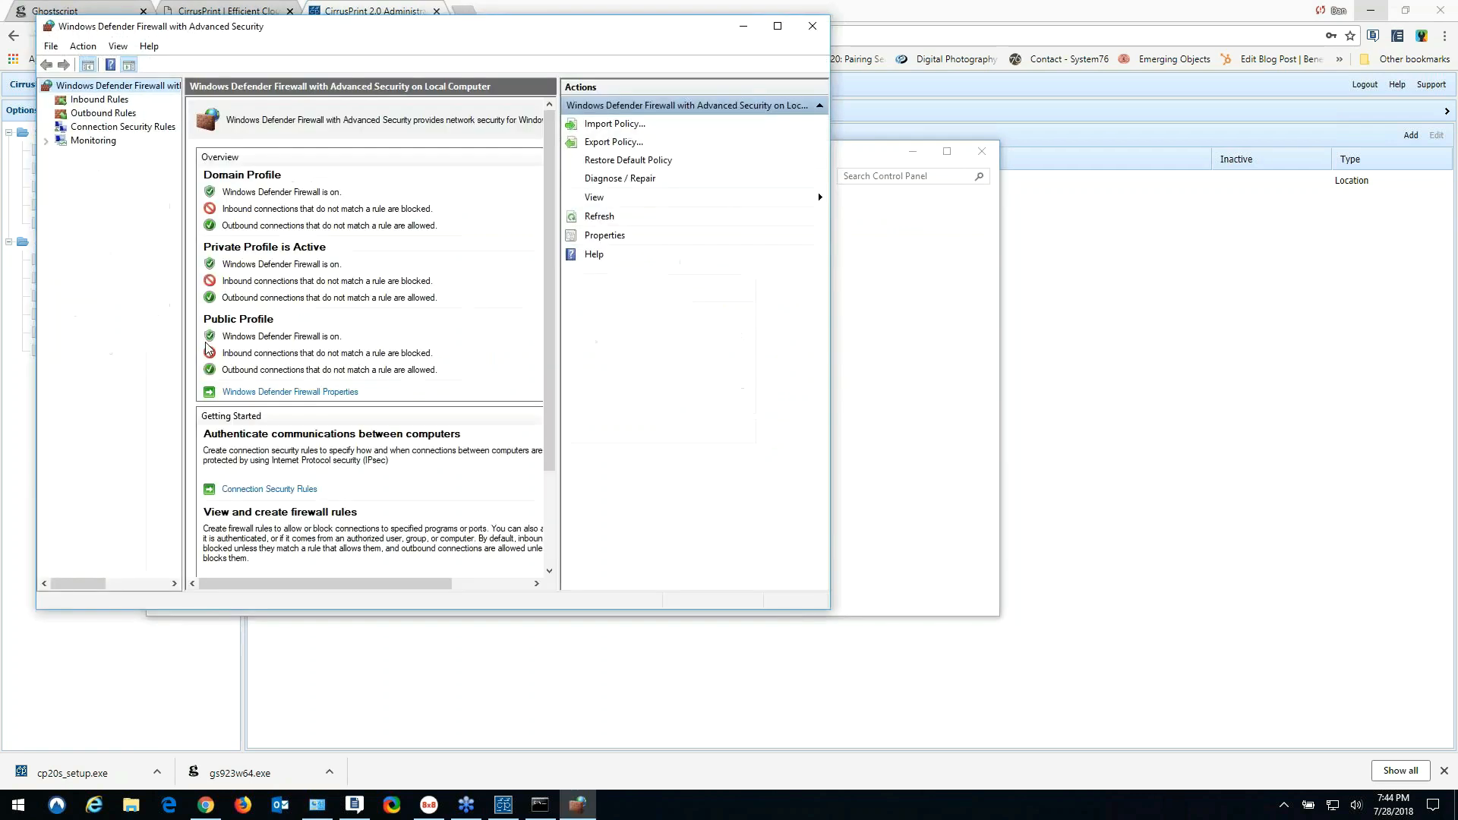
{"action": "left_click", "coordinate": [126, 101]}
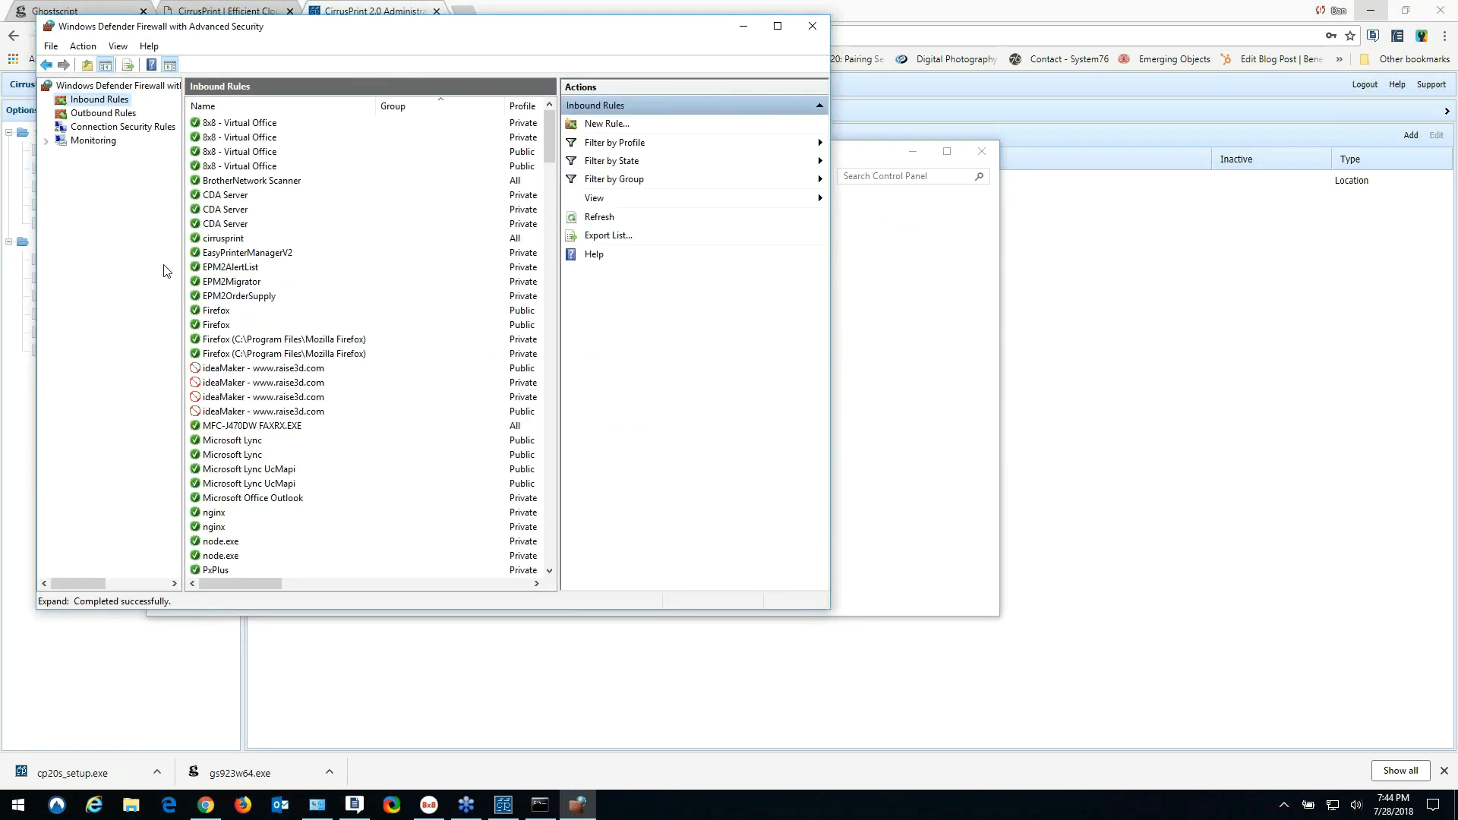
- Create port rule 'cirrusprint' allowing port 8483 on all profiles, then close both firewall windows
{"action": "left_click", "coordinate": [615, 126]}
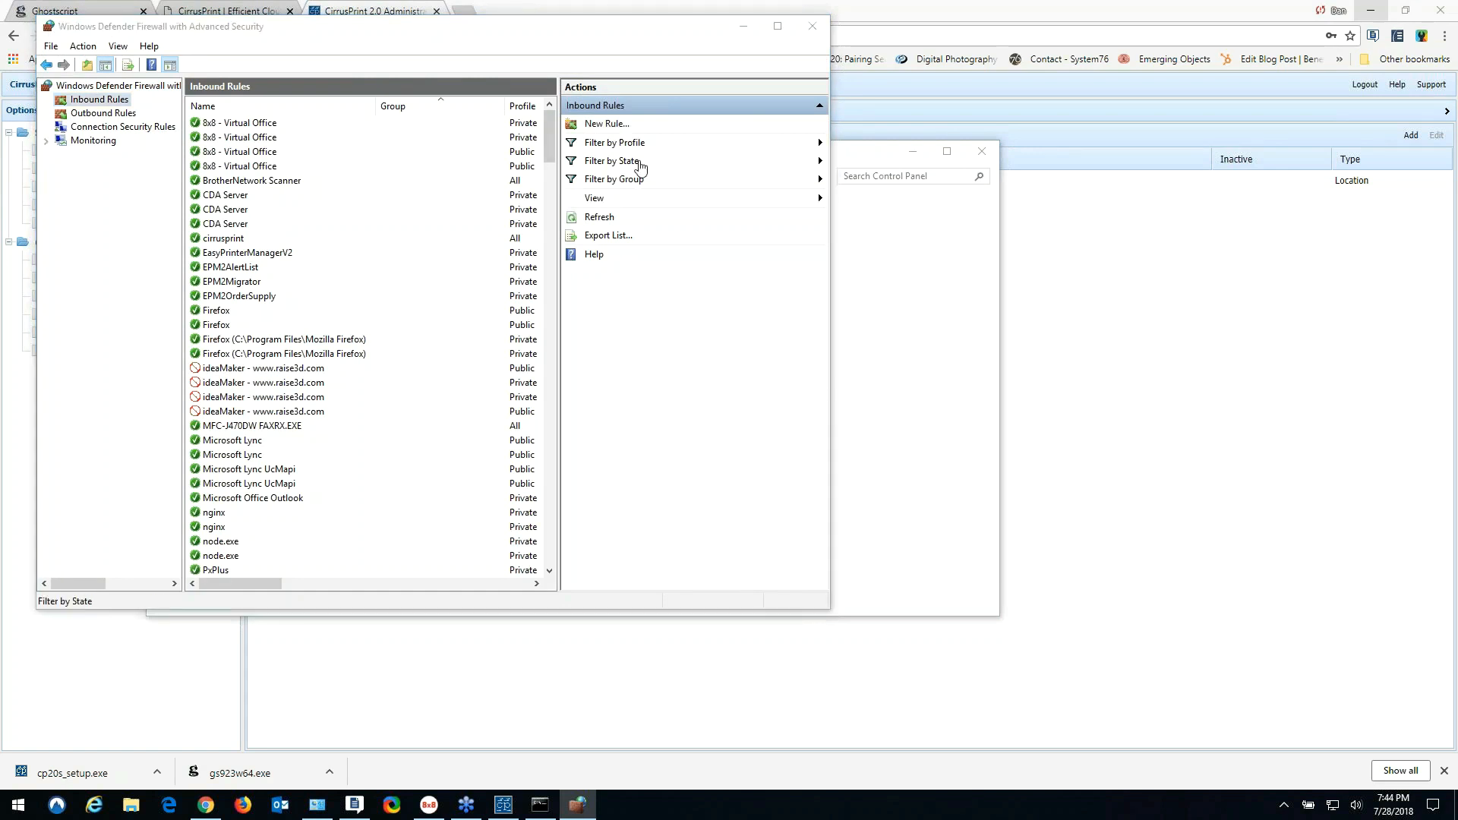
{"action": "left_click", "coordinate": [243, 247]}
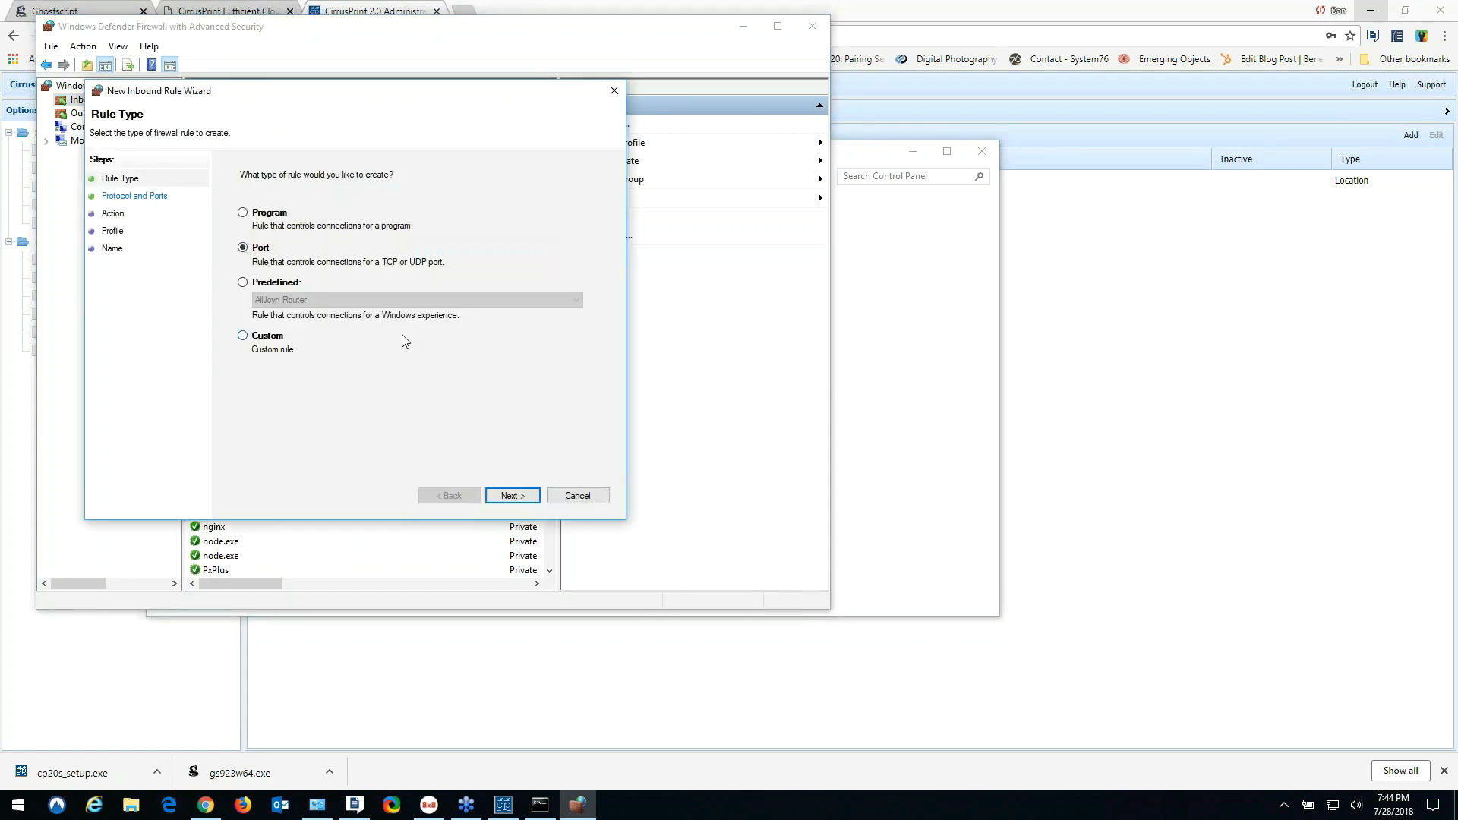
{"action": "left_click", "coordinate": [511, 496]}
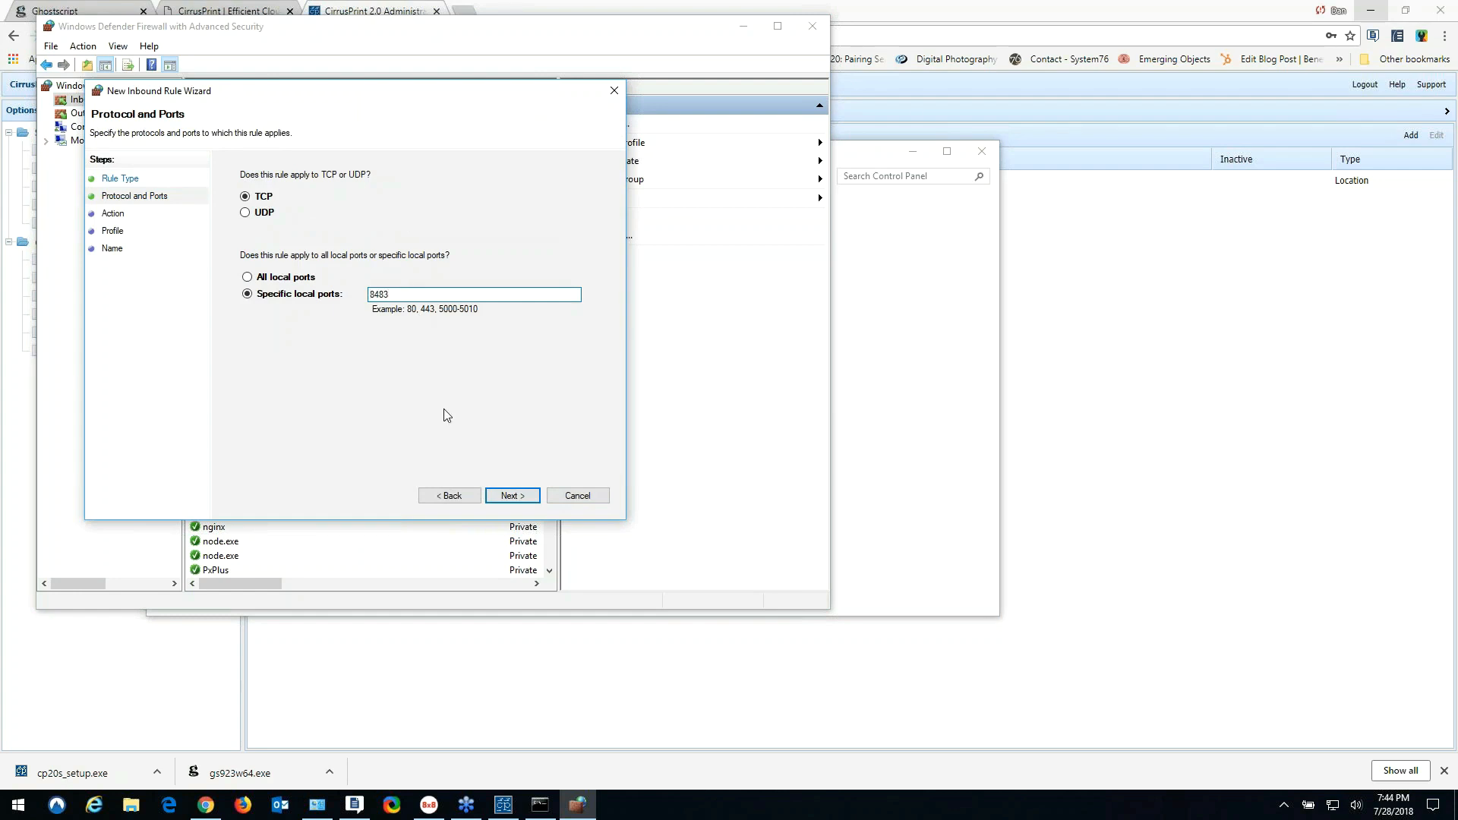
{"action": "left_click", "coordinate": [515, 496]}
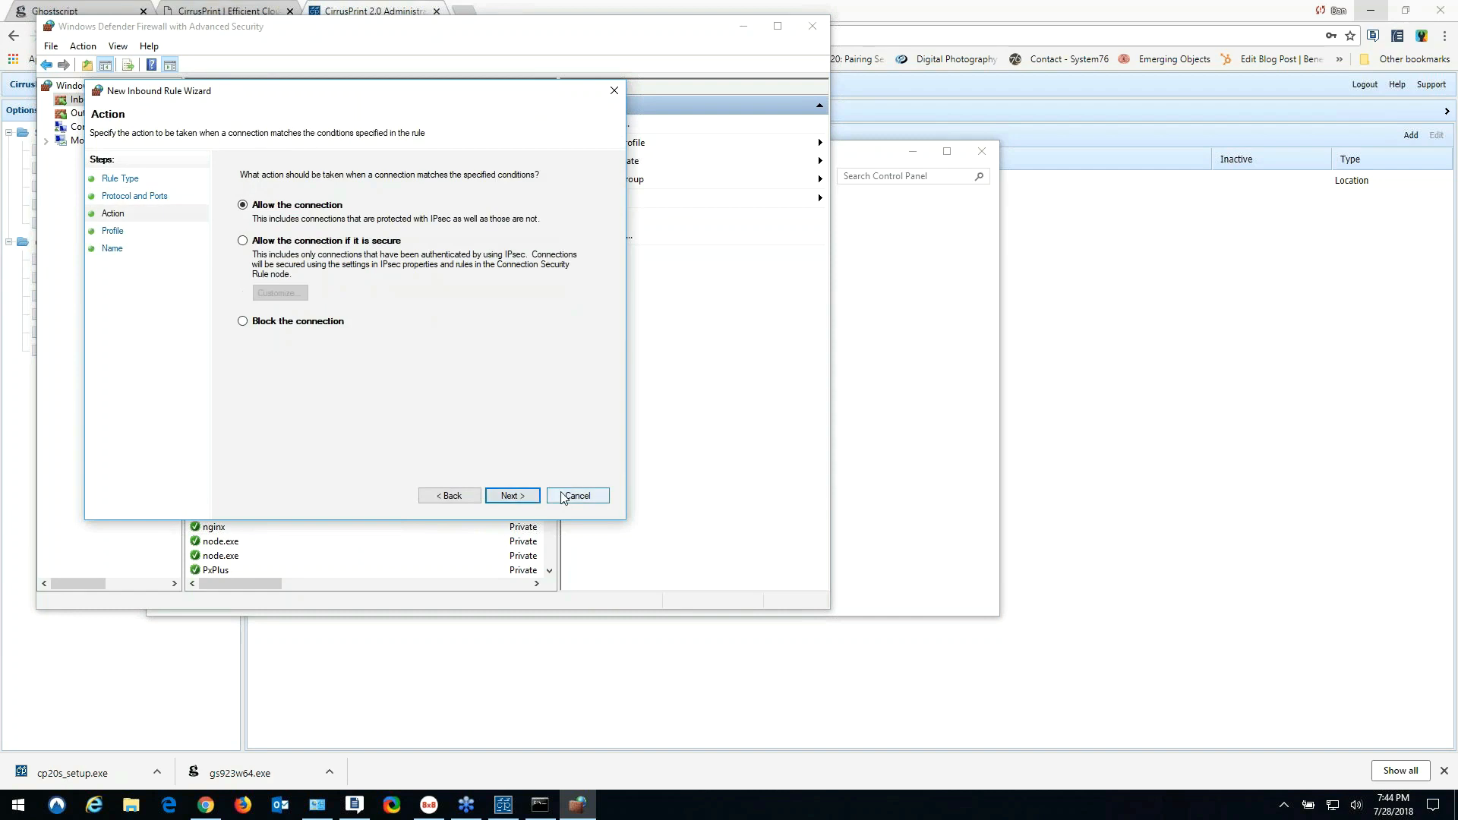
{"action": "left_click", "coordinate": [510, 497]}
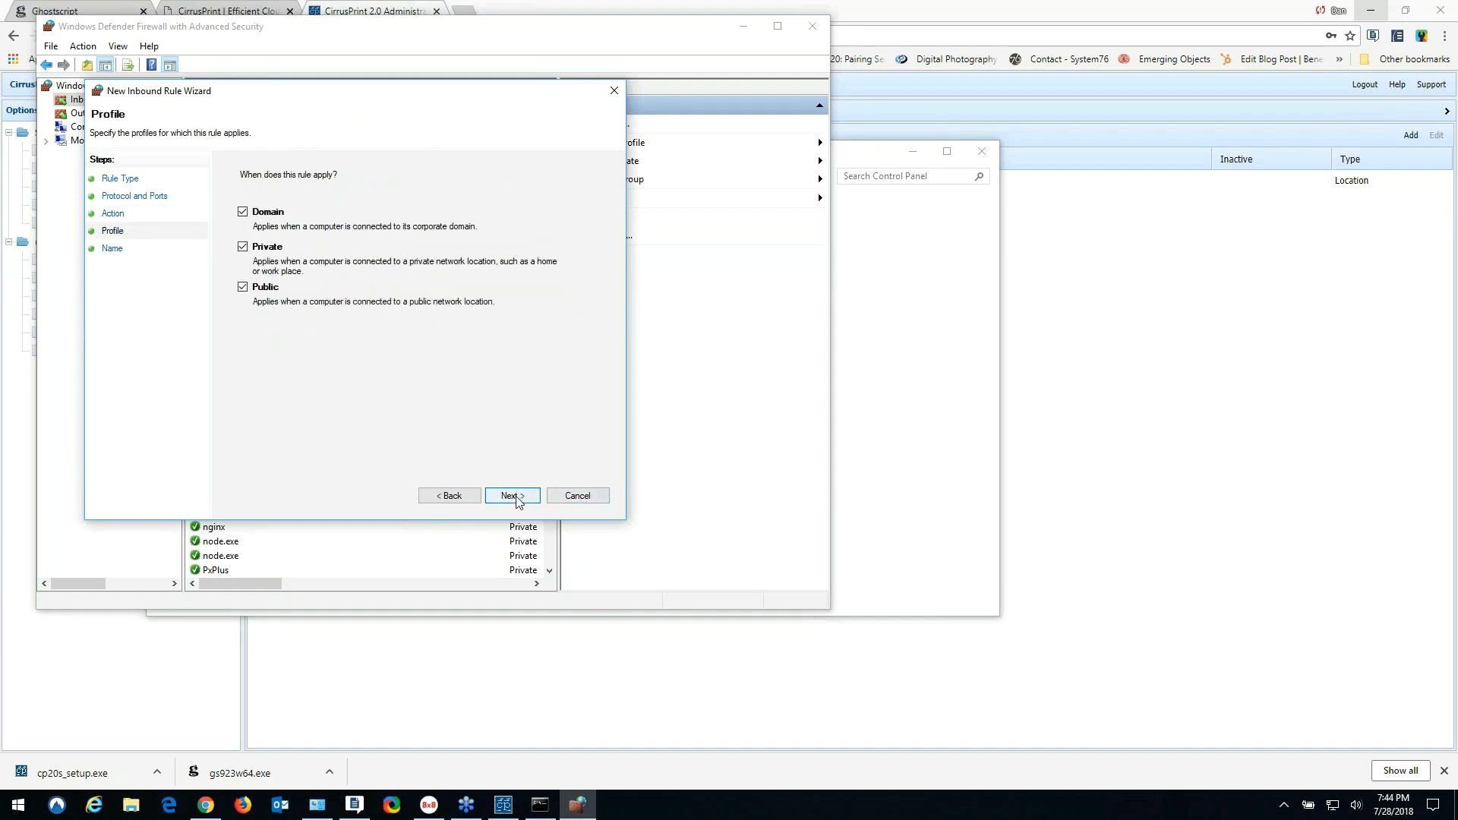
{"action": "left_click", "coordinate": [517, 498]}
{"action": "type", "text": "cirrusprint"}
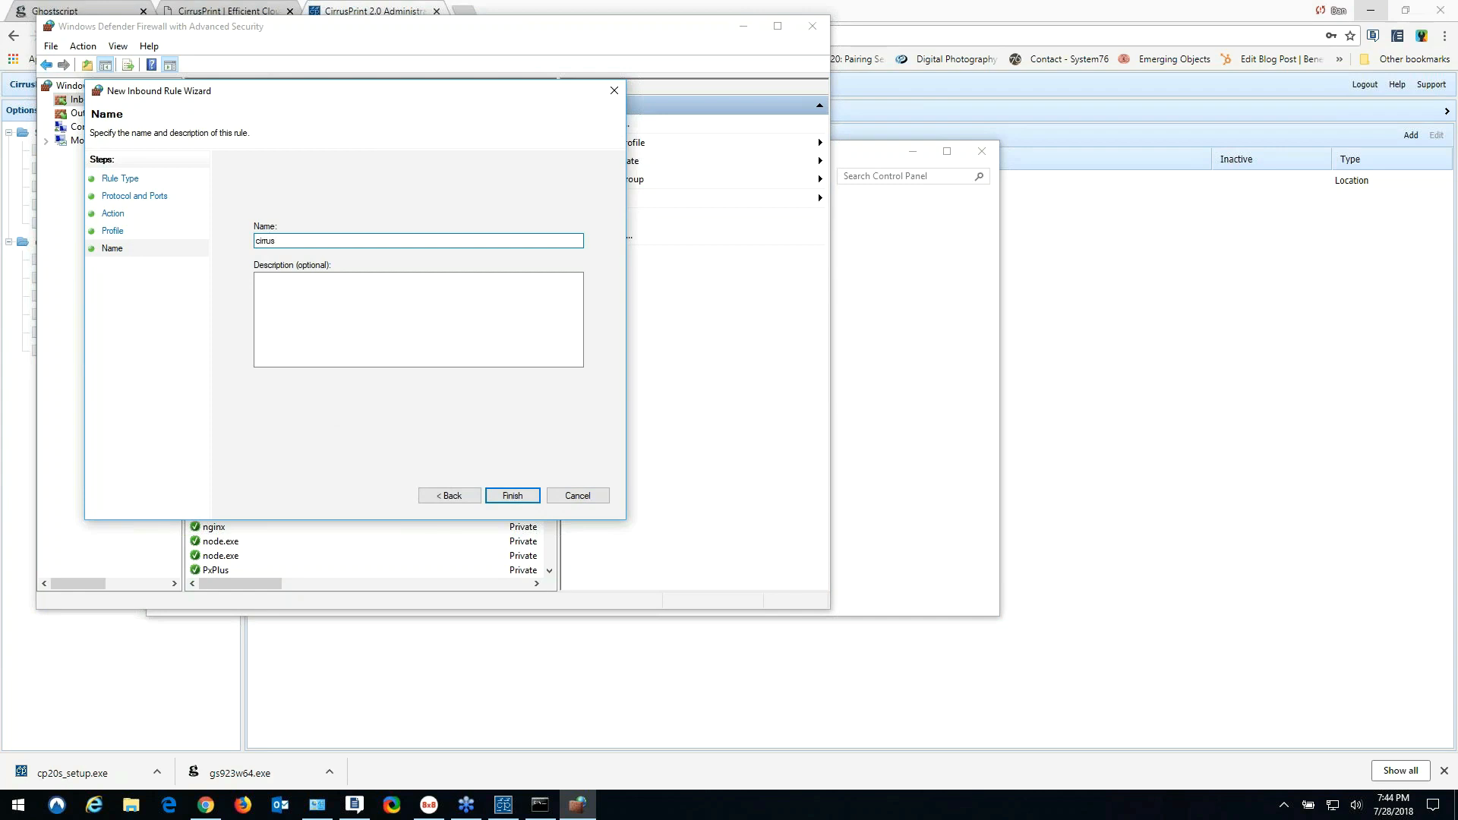
{"action": "left_click", "coordinate": [515, 495]}
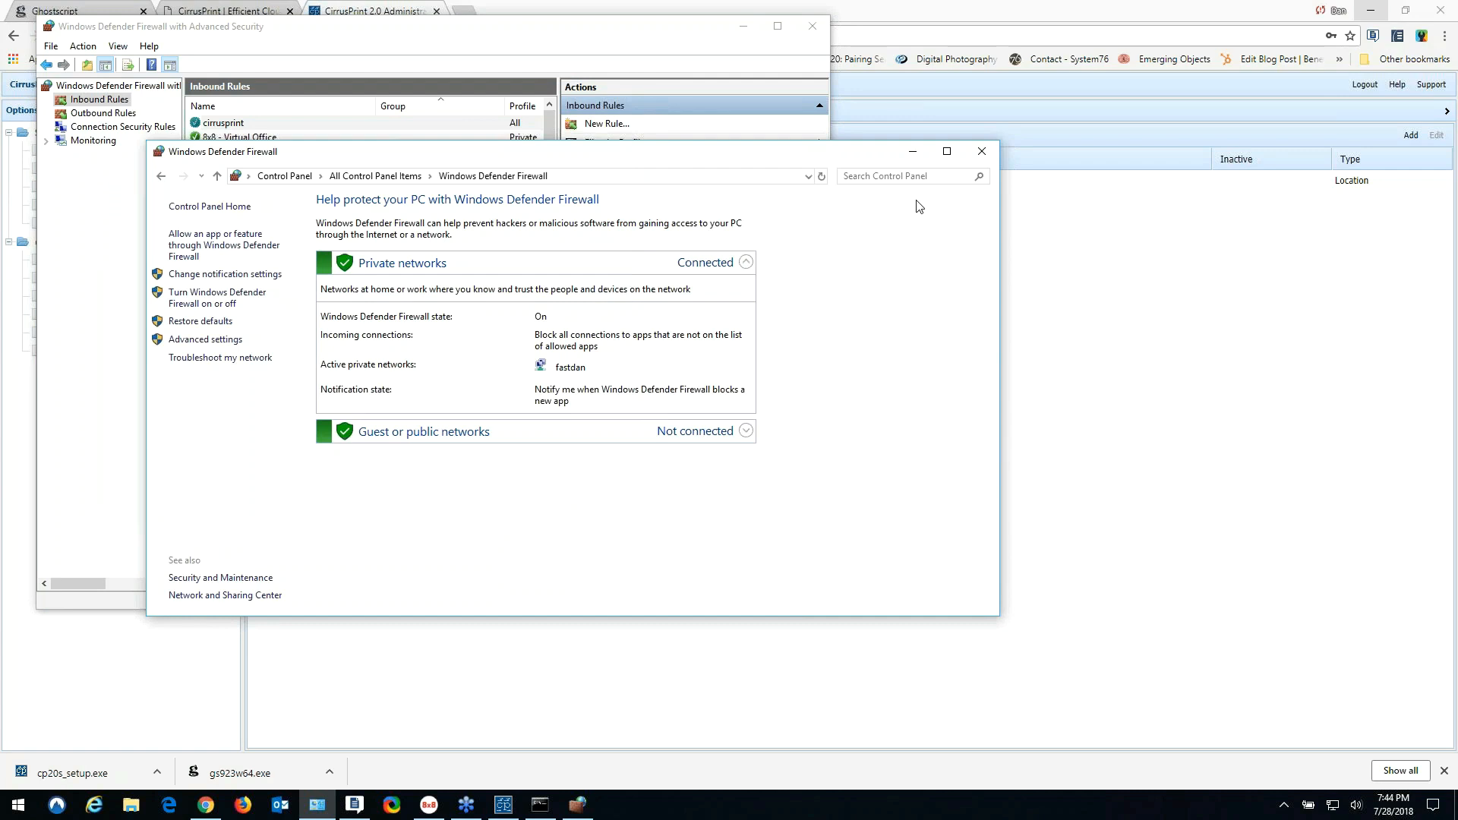
{"action": "left_click", "coordinate": [985, 151]}
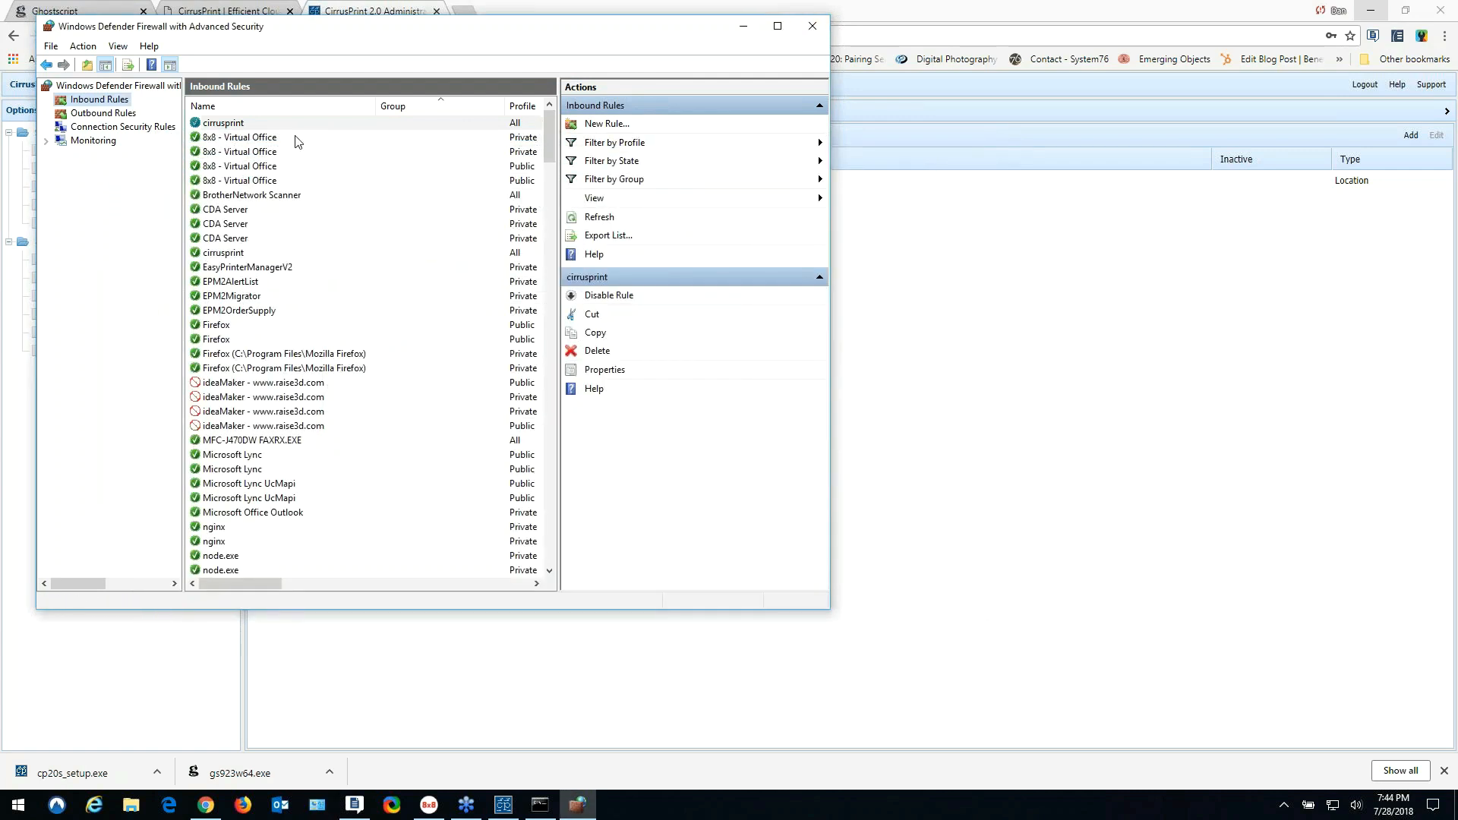
{"action": "left_click", "coordinate": [812, 26]}
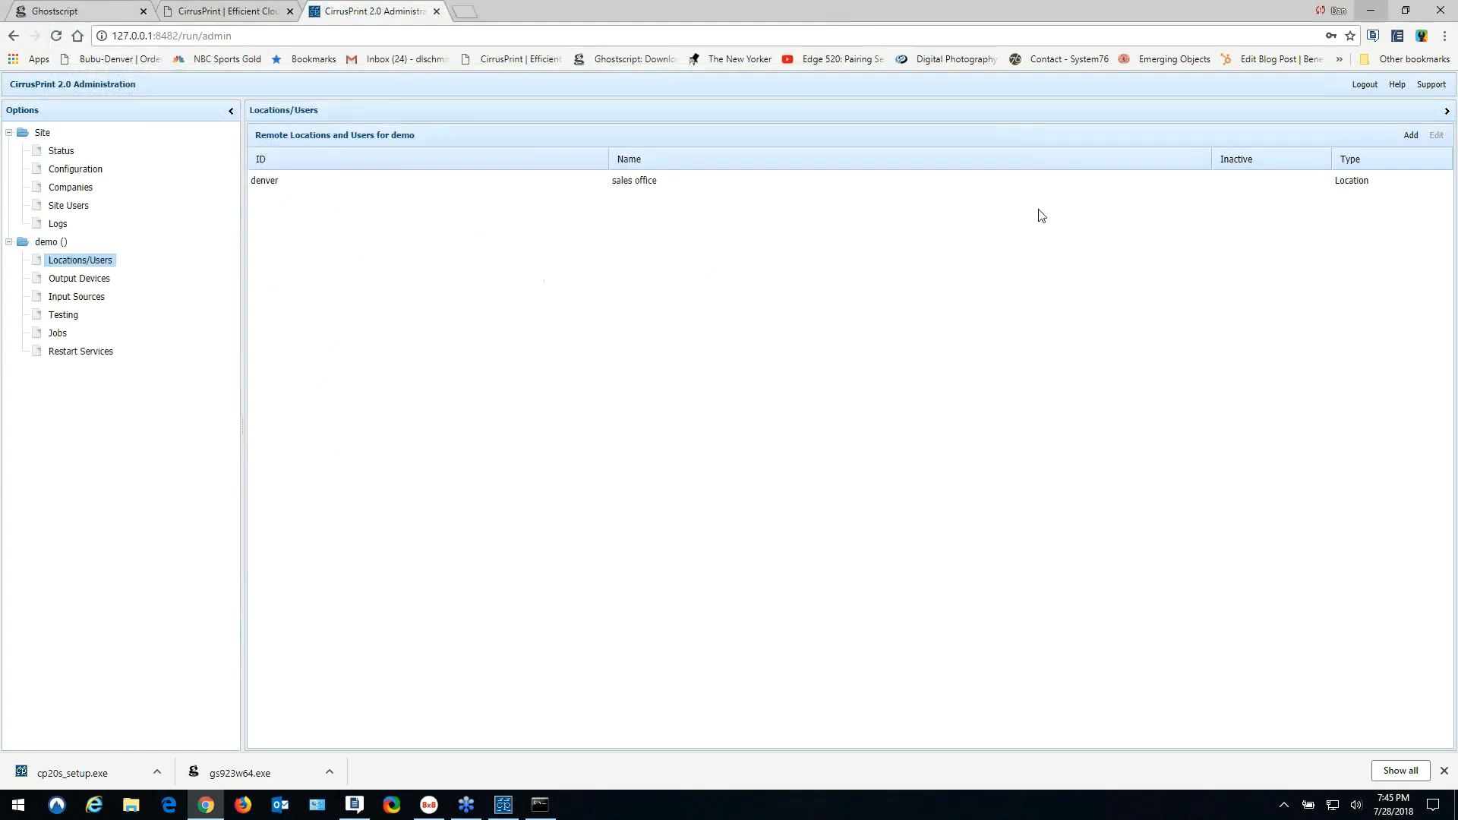
{"action": "right_click", "coordinate": [1333, 813]}
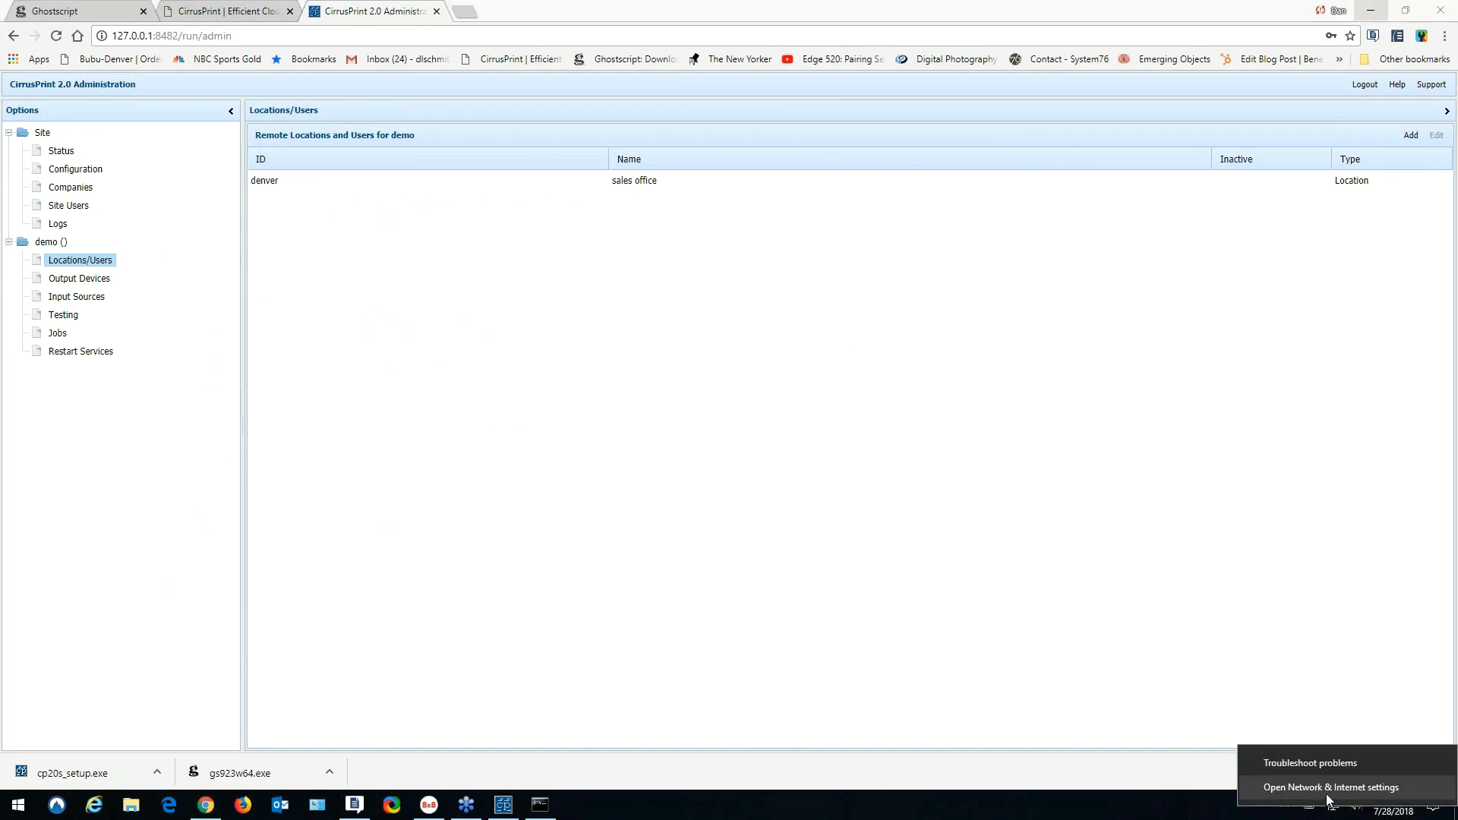
{"action": "left_click", "coordinate": [1331, 788]}
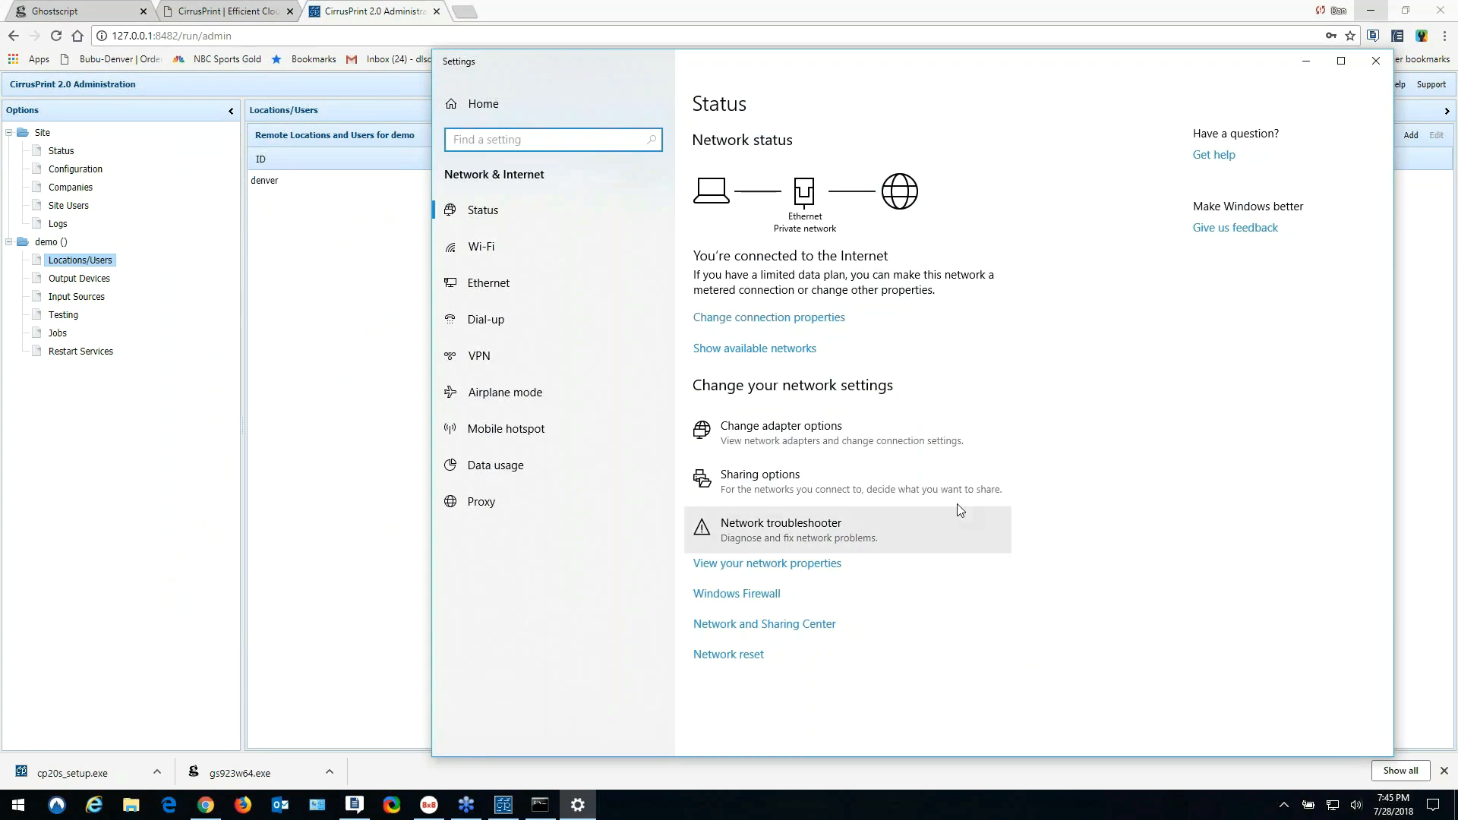
{"action": "left_click", "coordinate": [743, 319]}
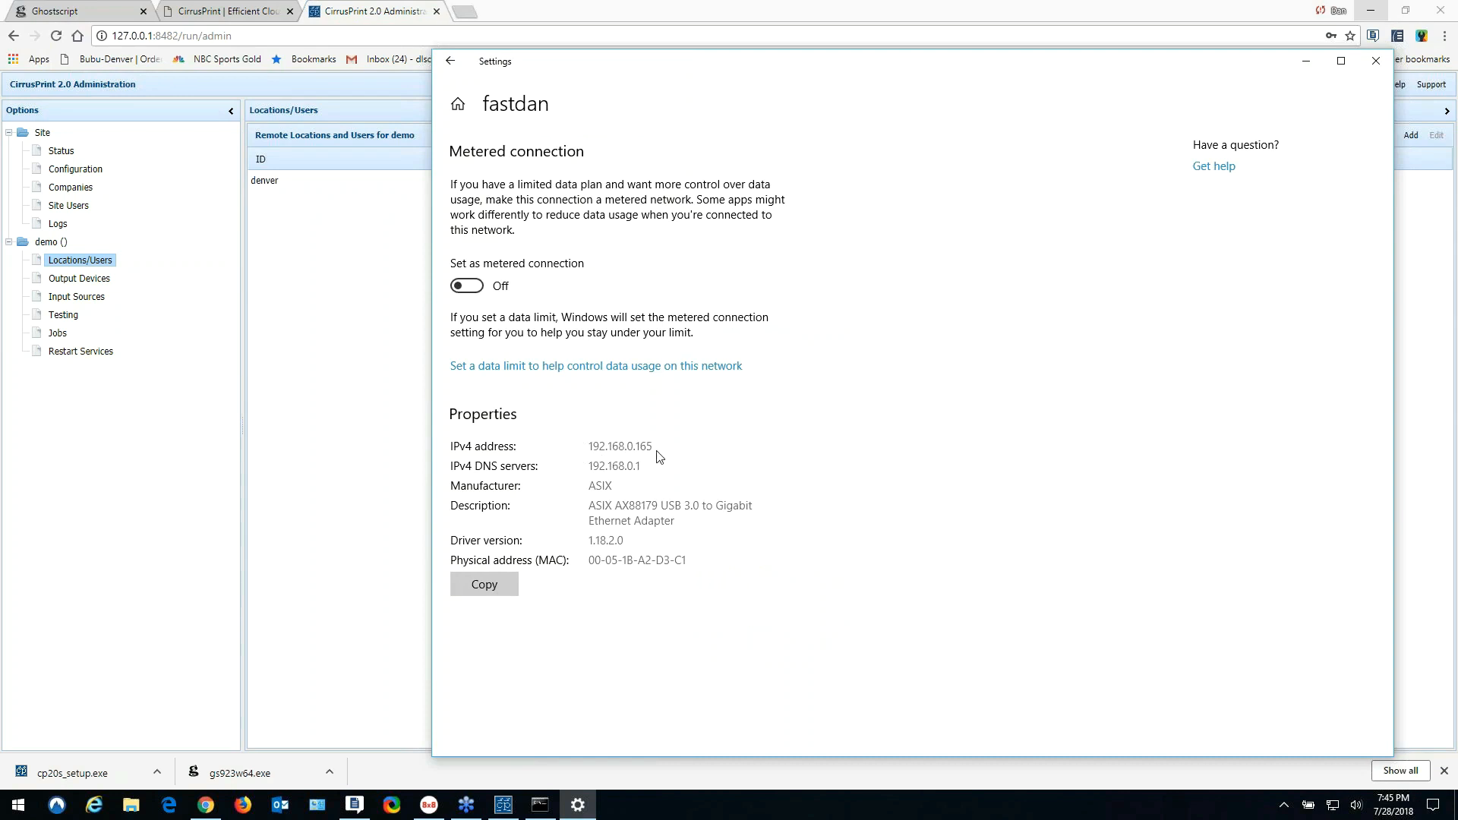
{"action": "left_click", "coordinate": [1376, 61]}
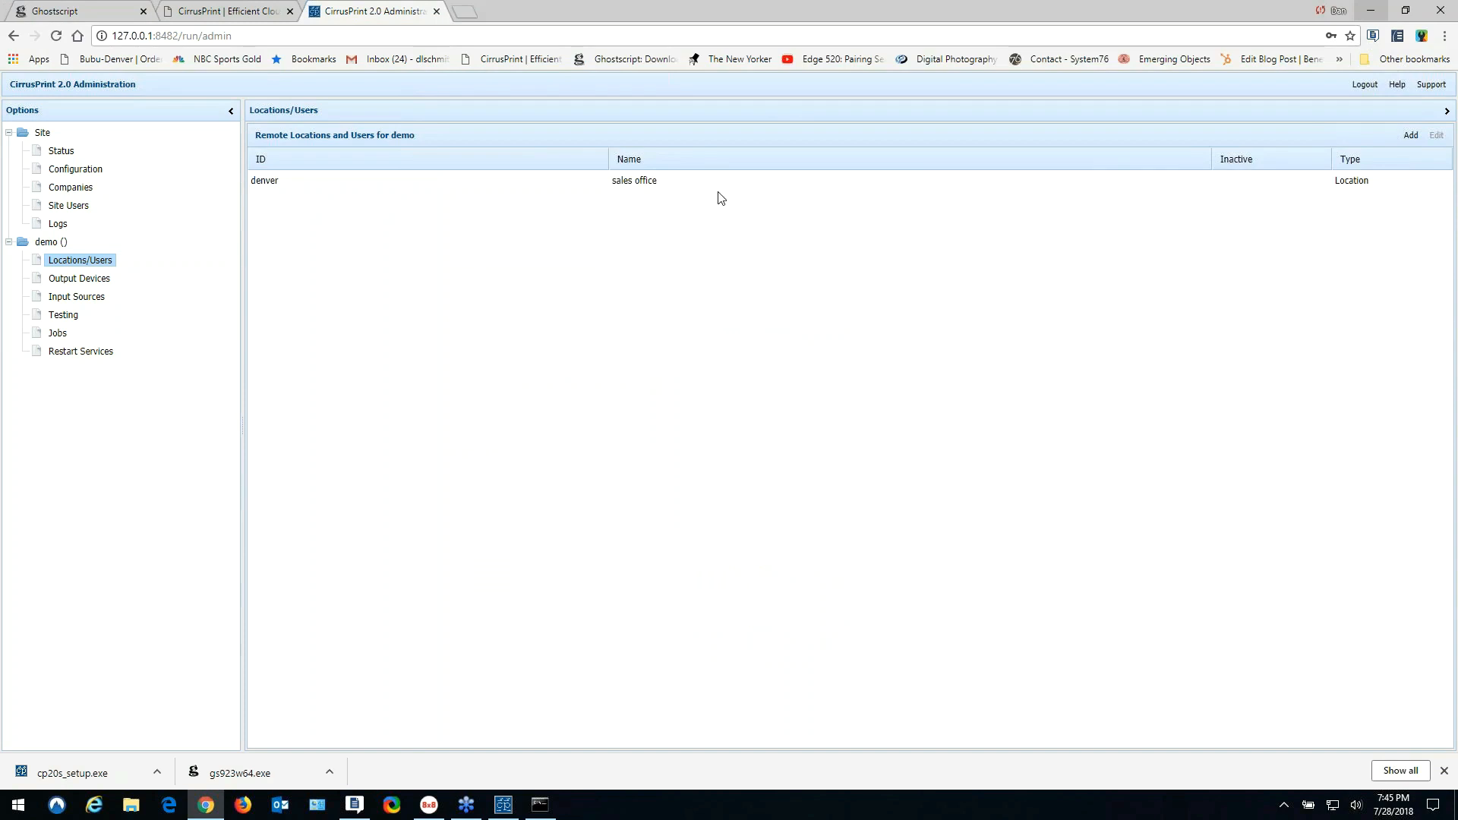
{"action": "left_click", "coordinate": [465, 11]}
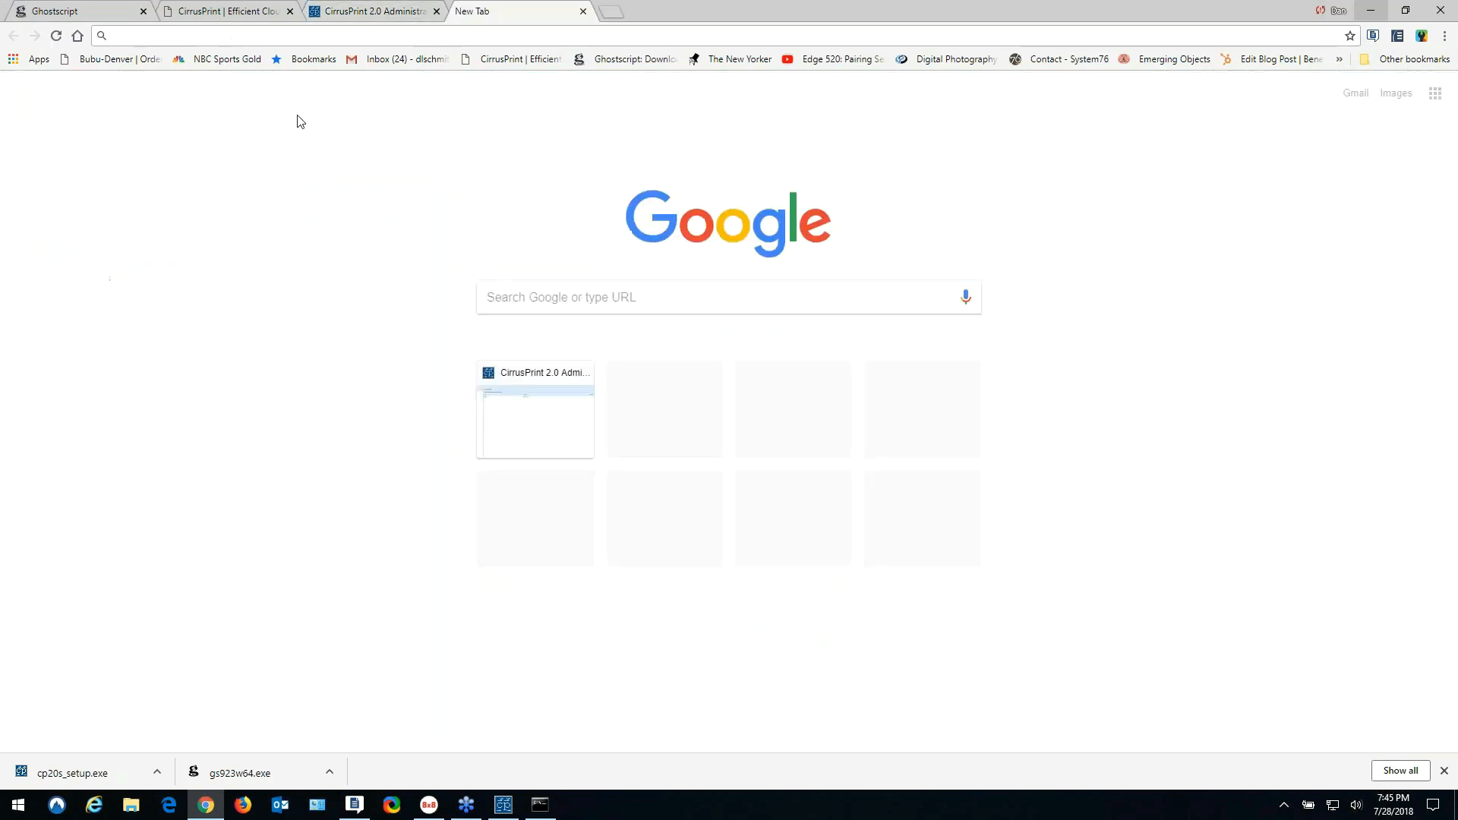
{"action": "type", "text": "https://192.168.0.165"}
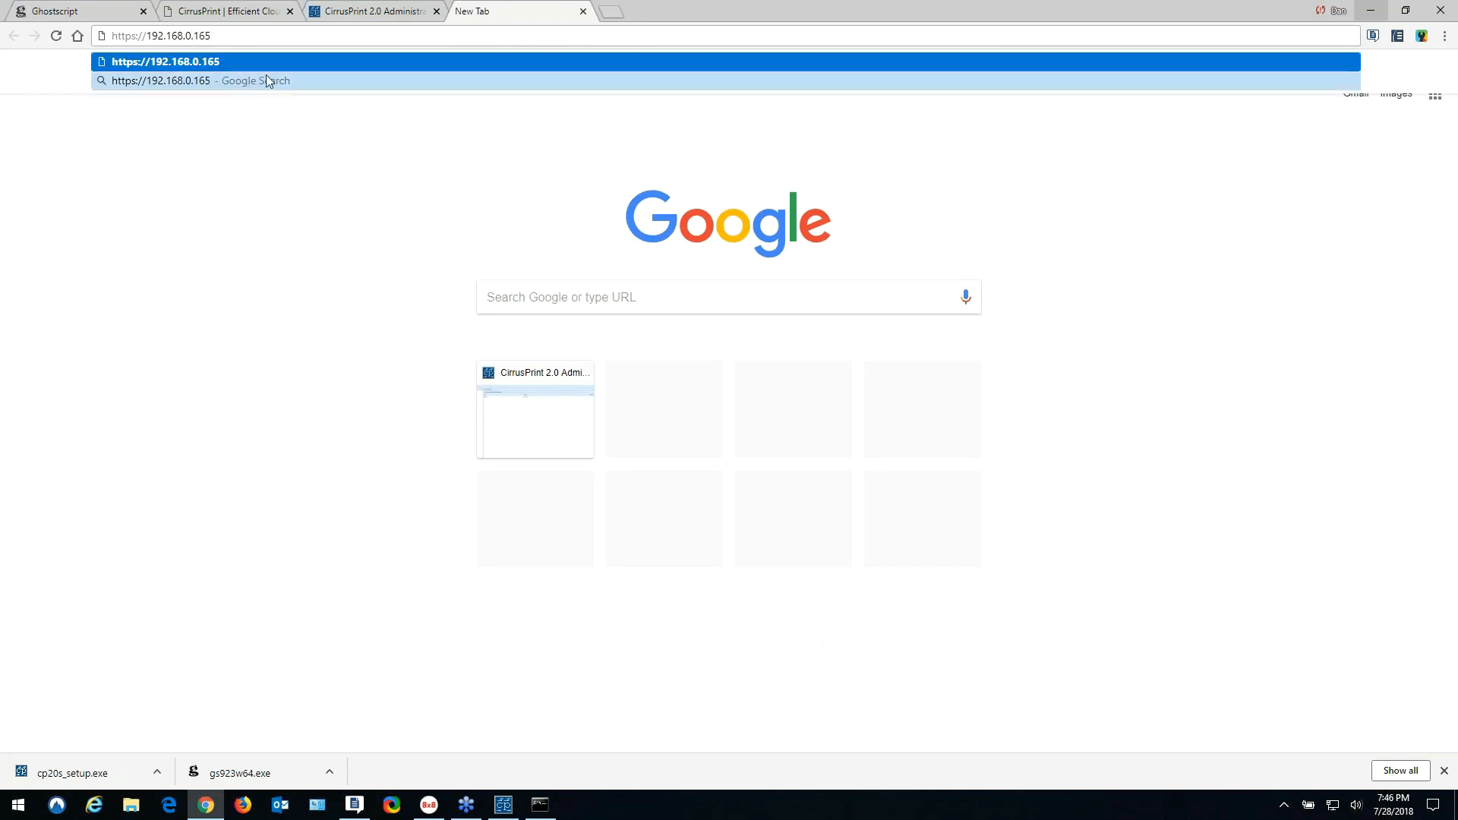
{"action": "type", "text": ":"}
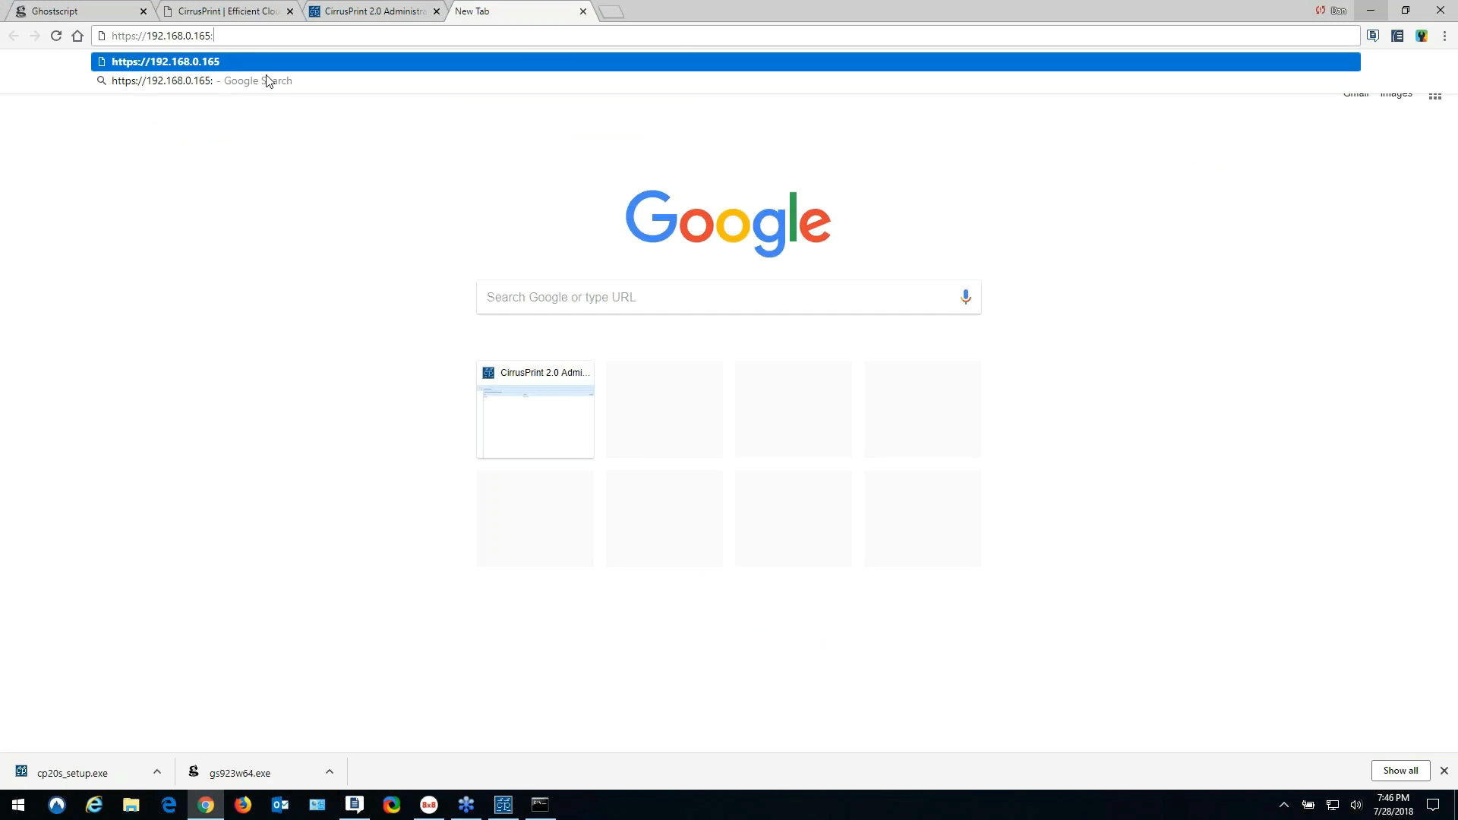
{"action": "type", "text": "8483"}
{"action": "key", "text": "Return"}
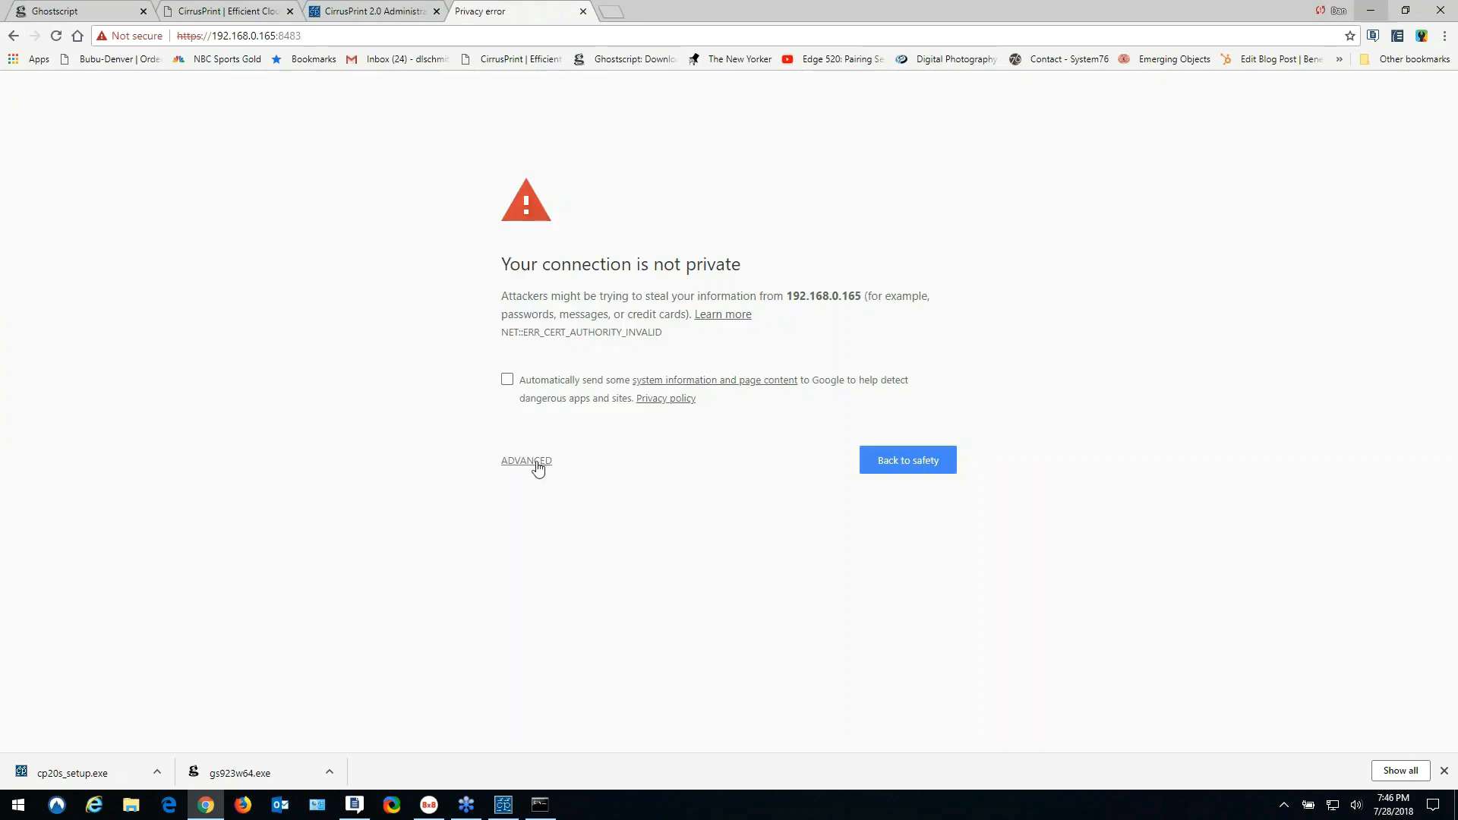
{"action": "left_click", "coordinate": [537, 469]}
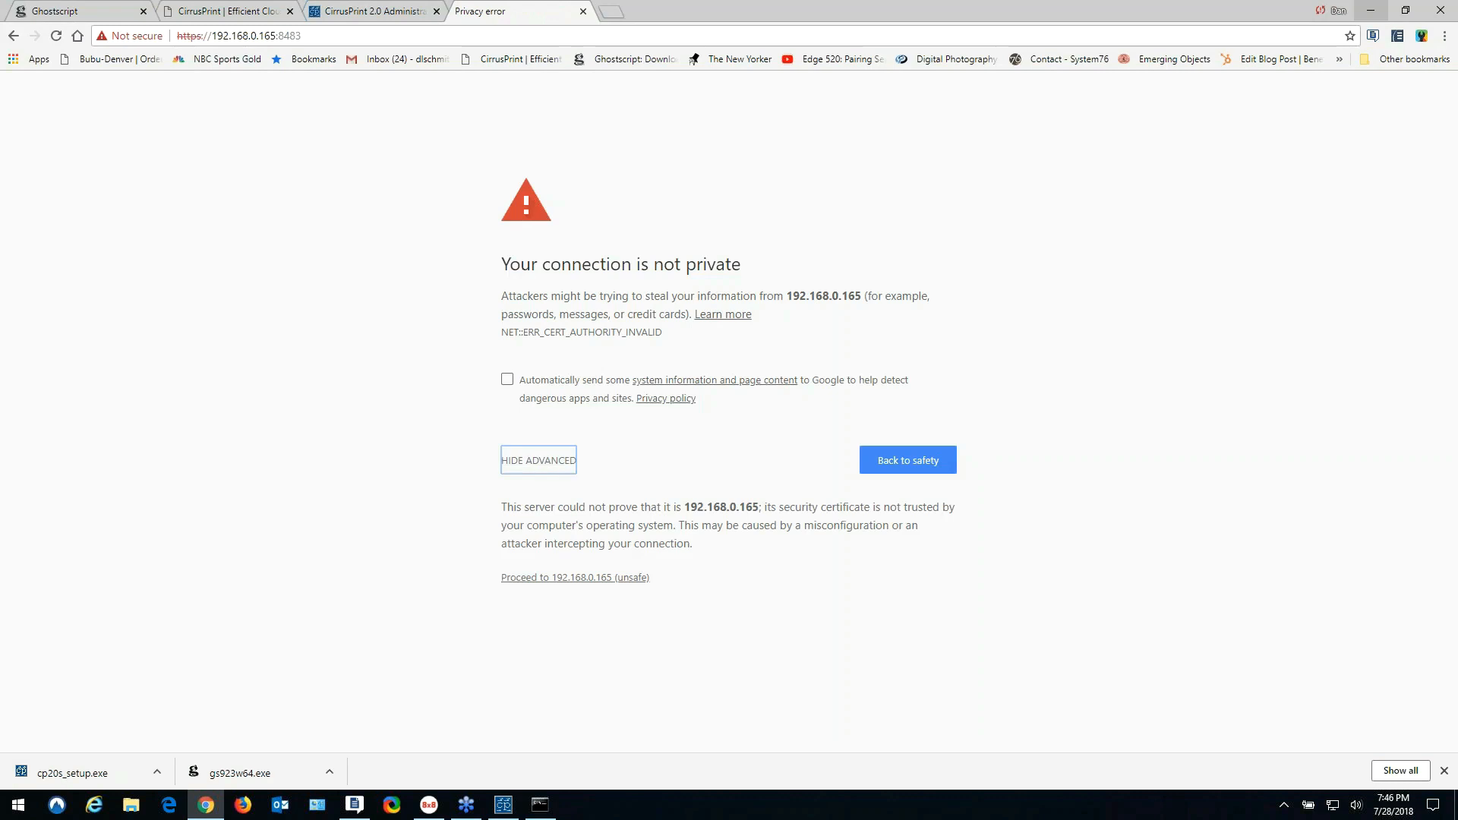
{"action": "left_click", "coordinate": [569, 578]}
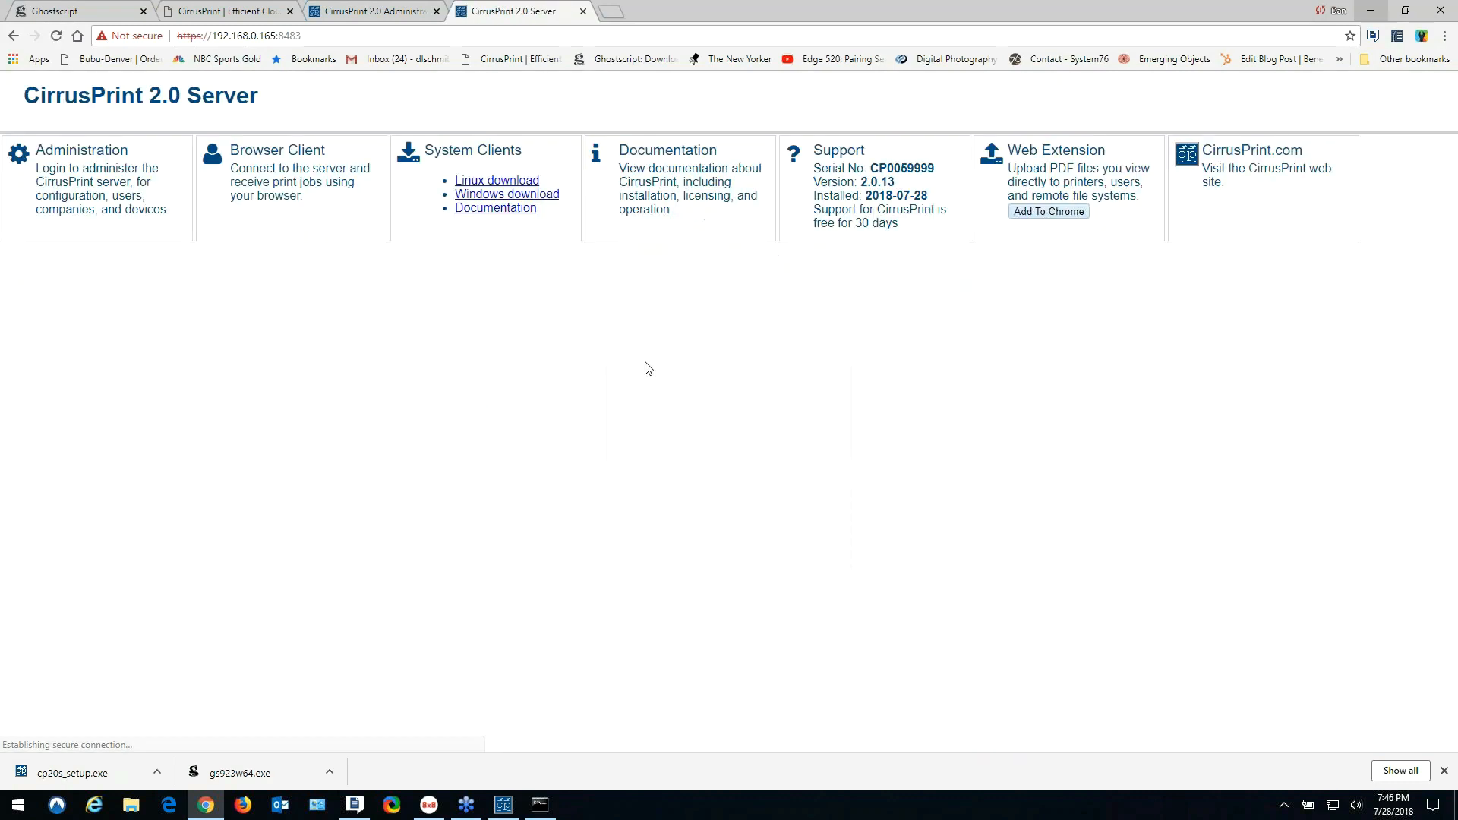
- Download the Windows client installer and install CirrusPrint 2.0 Client as administrator, accepting the license
{"action": "left_click", "coordinate": [508, 196]}
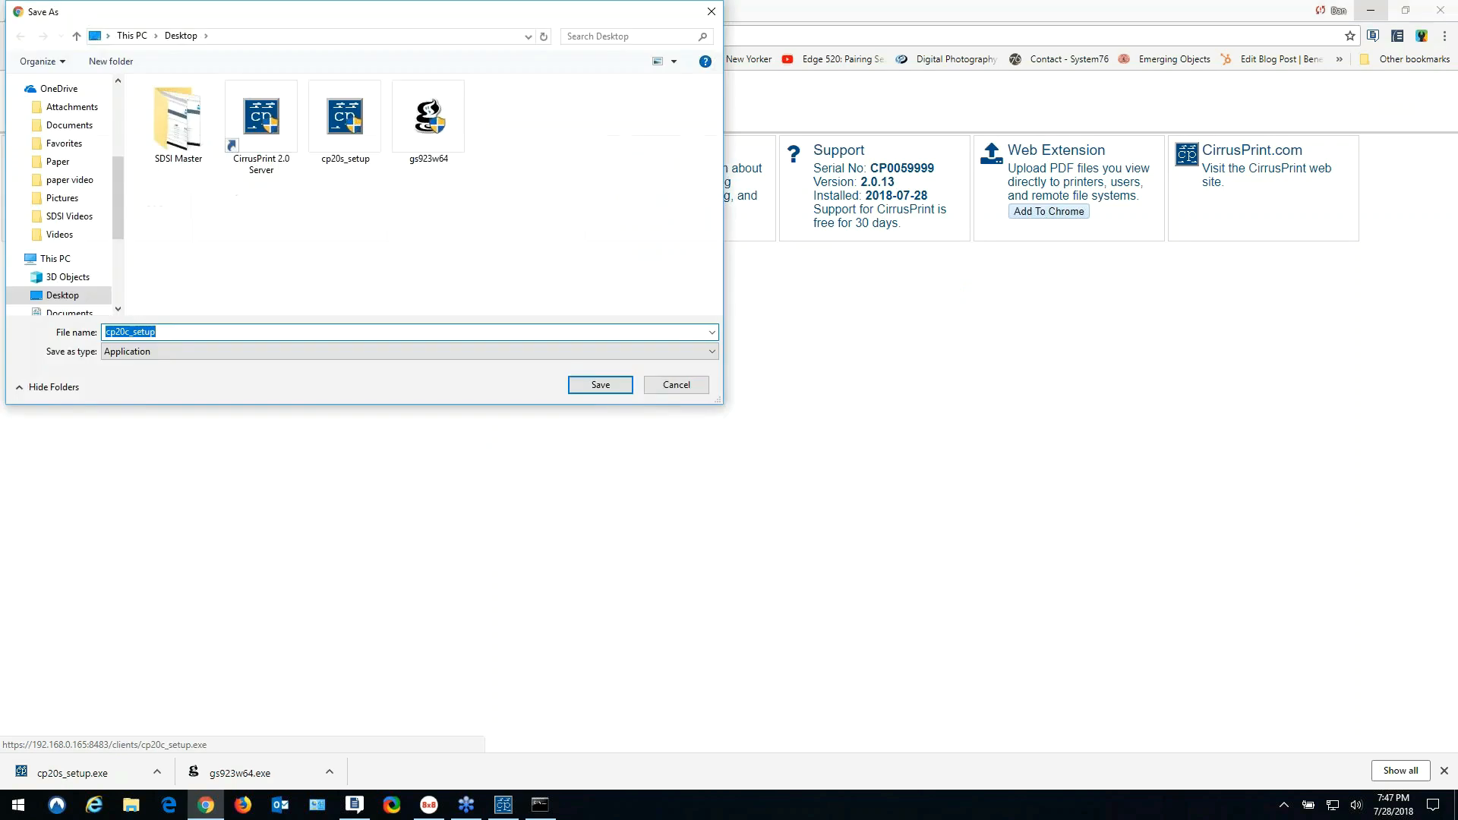
{"action": "left_click", "coordinate": [601, 384]}
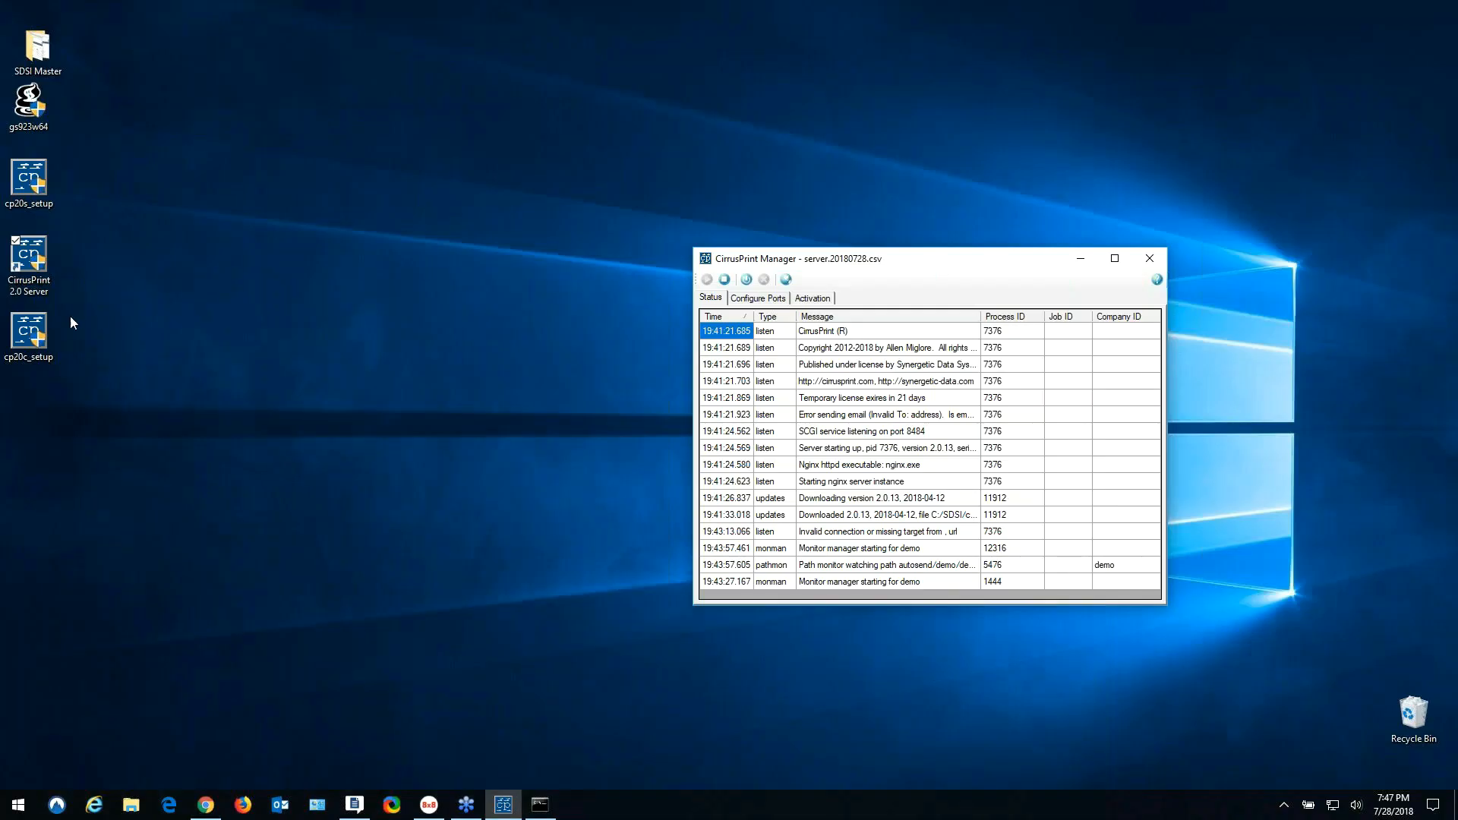
{"action": "right_click", "coordinate": [27, 323]}
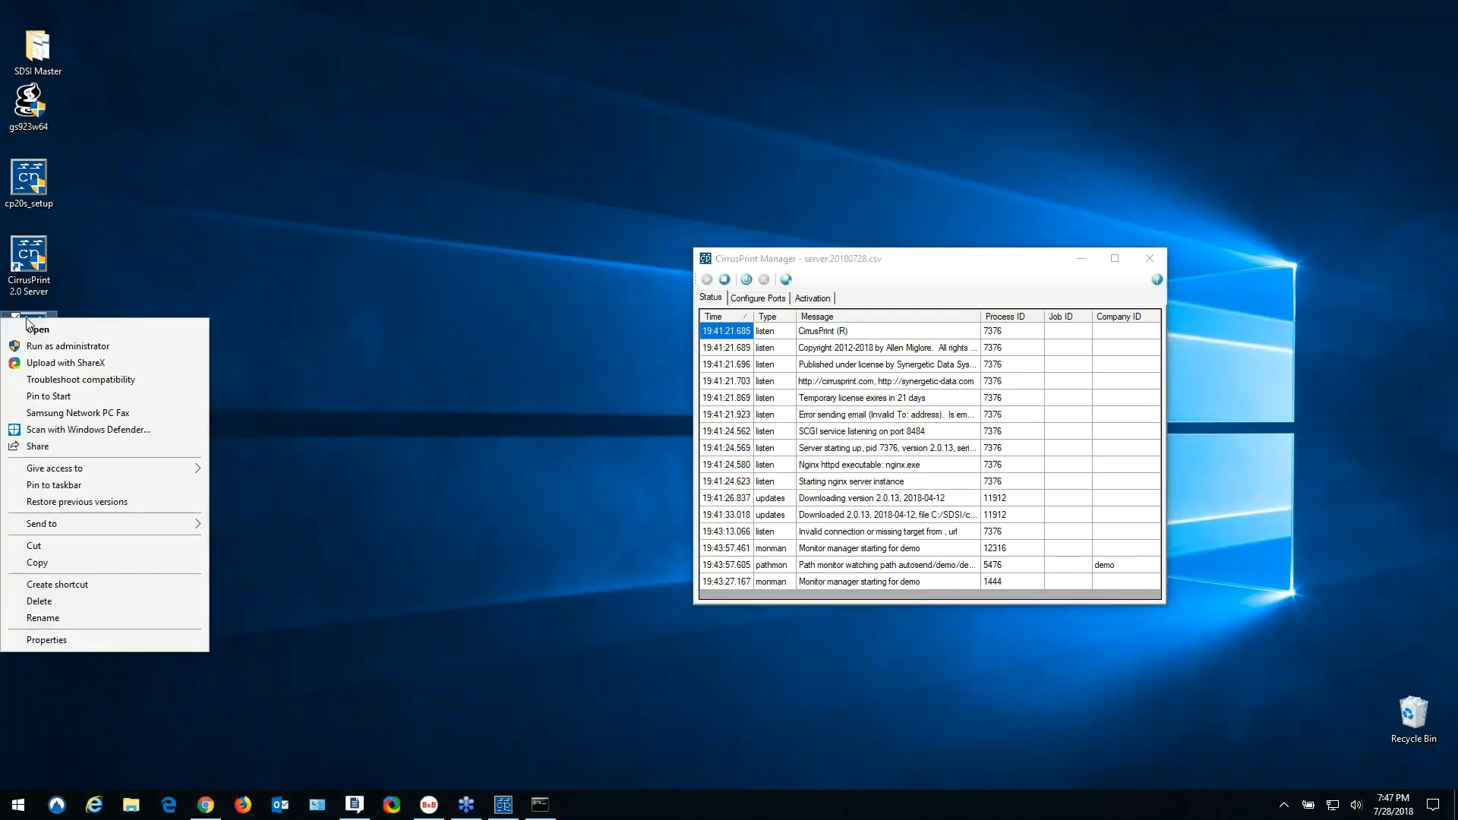
{"action": "left_click", "coordinate": [57, 347]}
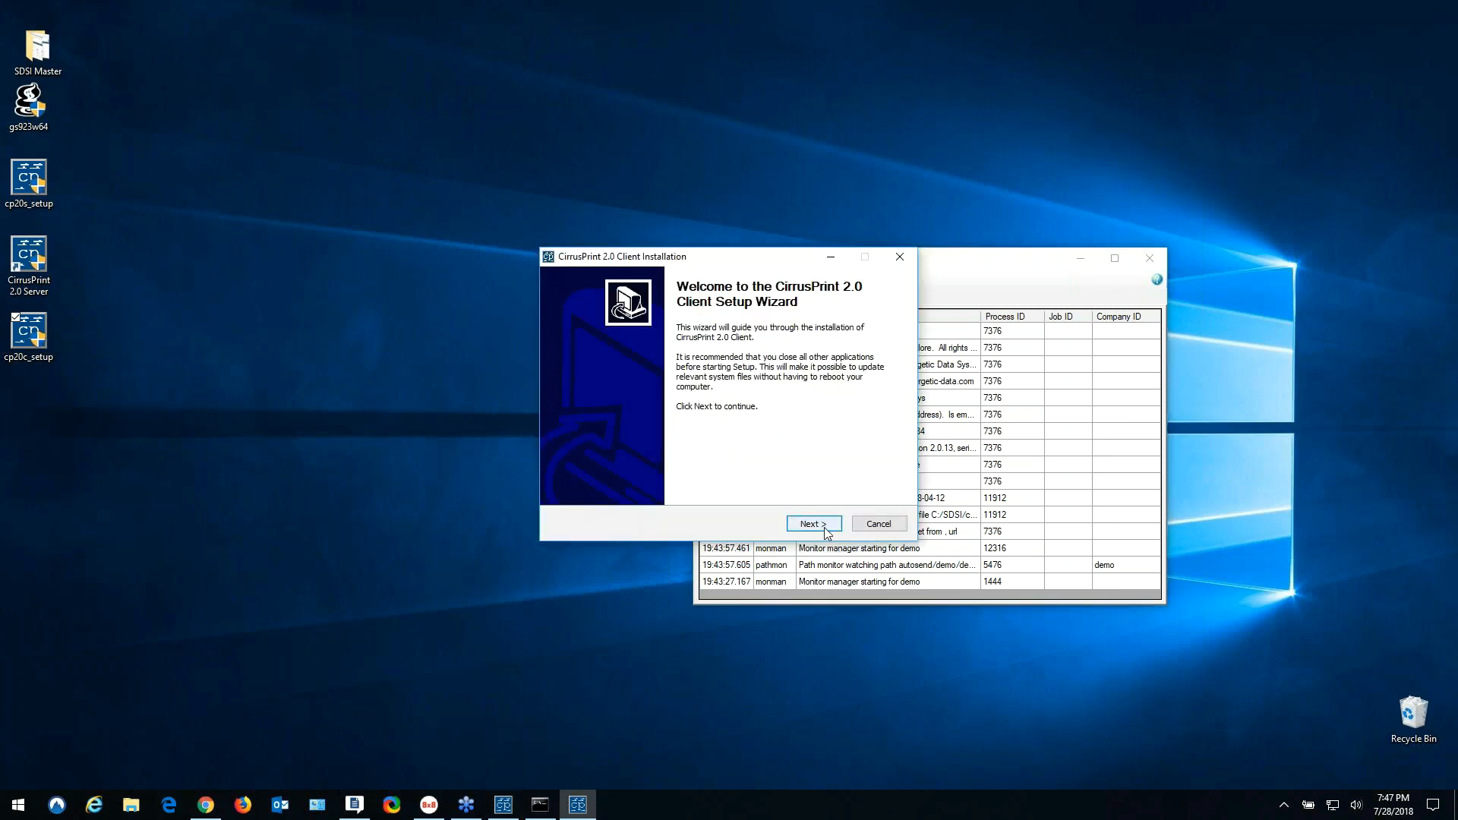
{"action": "left_click", "coordinate": [817, 525]}
{"action": "left_click", "coordinate": [566, 491]}
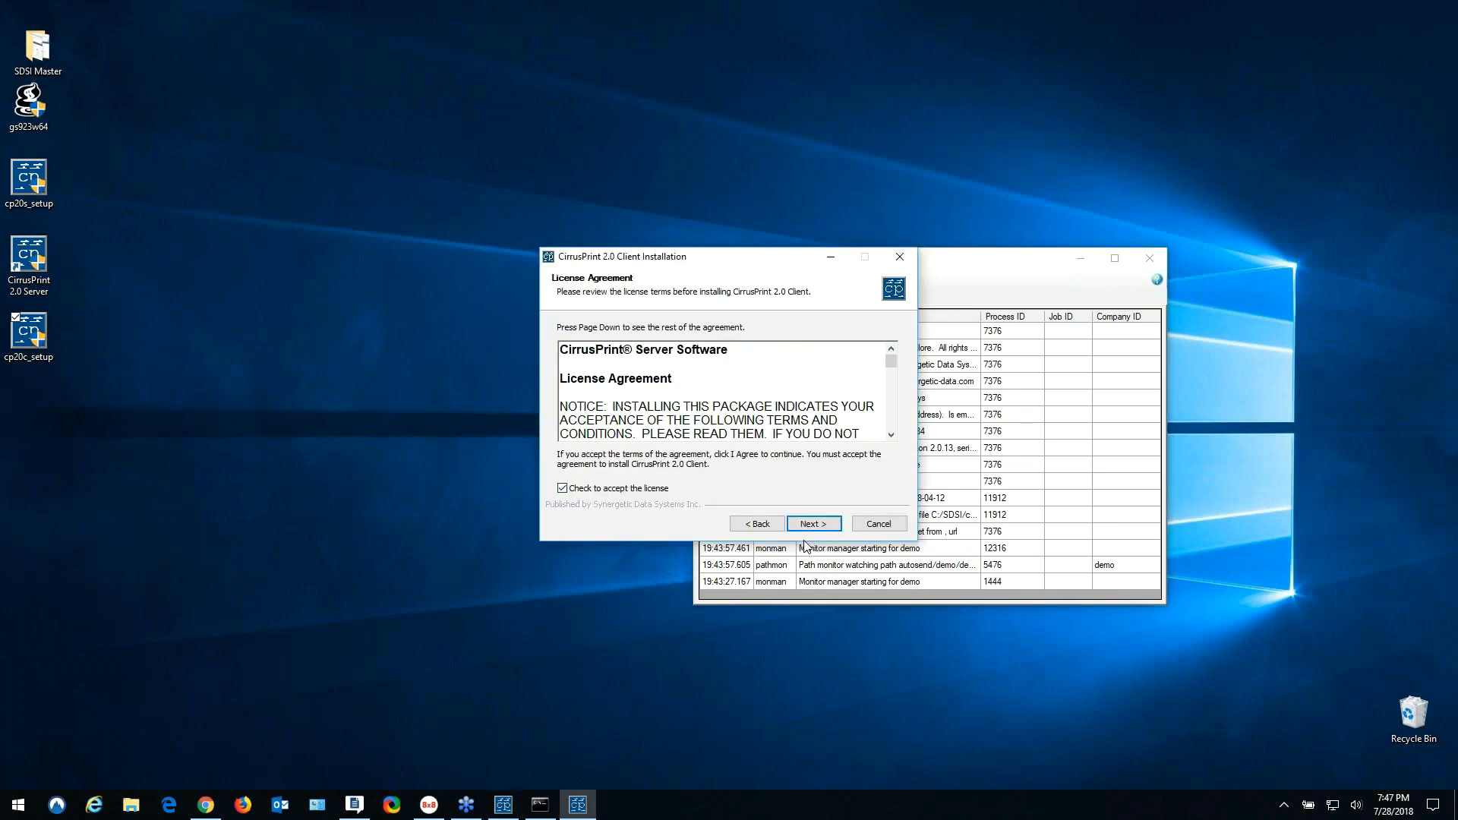
{"action": "left_click", "coordinate": [813, 524]}
{"action": "left_click", "coordinate": [819, 526]}
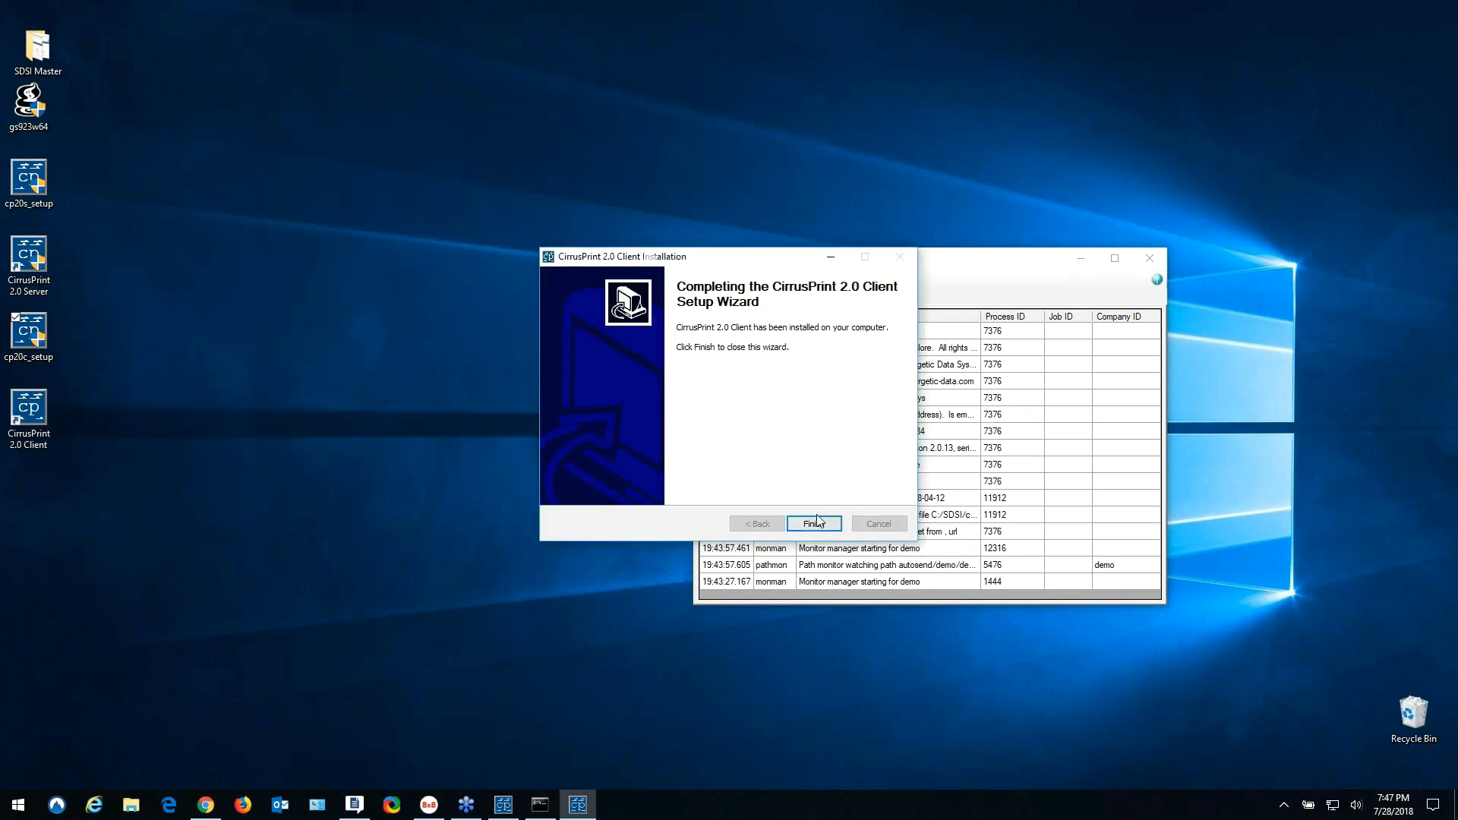
{"action": "left_click", "coordinate": [818, 523]}
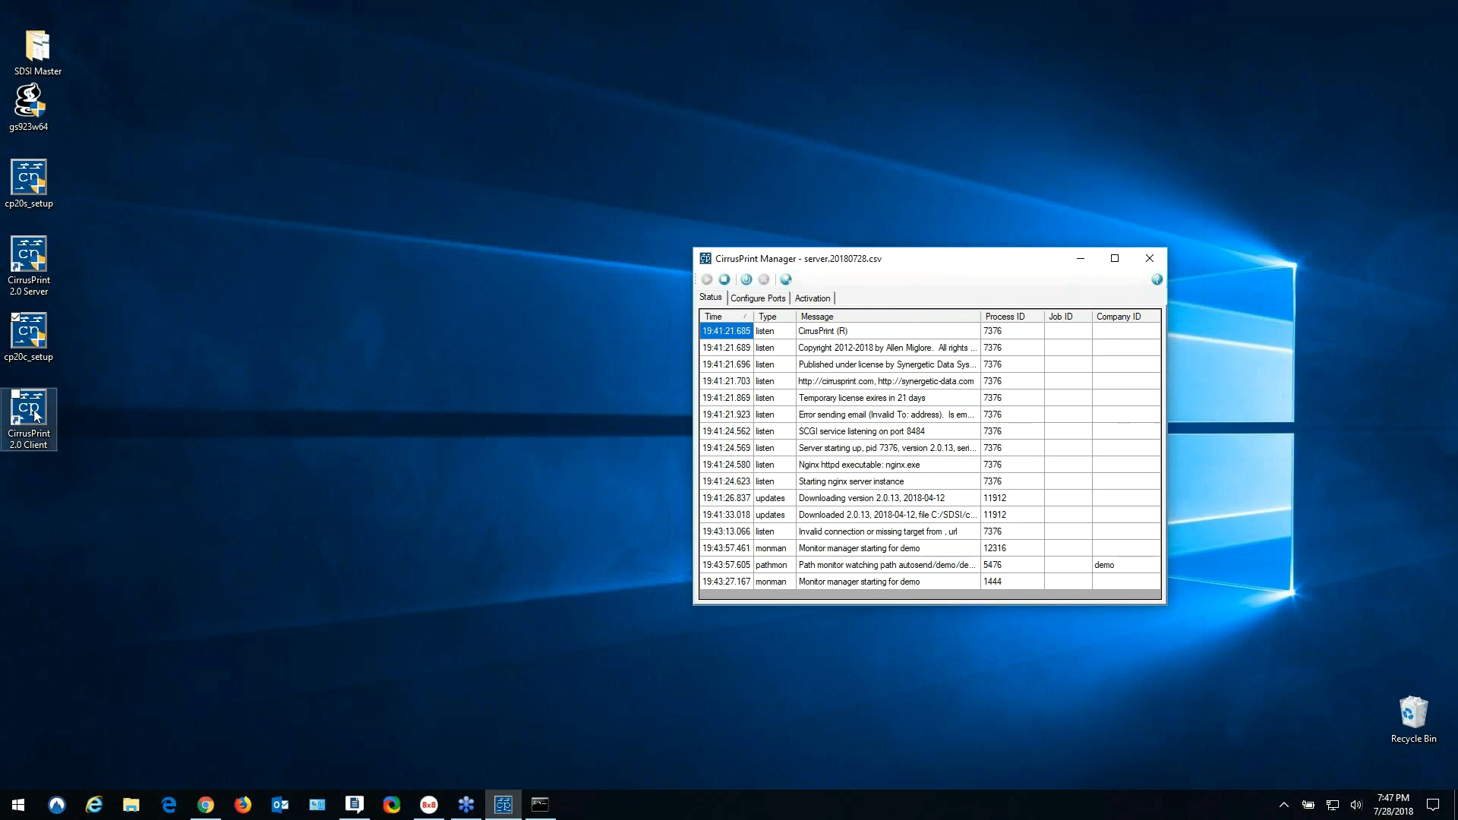
- Move the cp20c_setup, gs923w64 and cp20s_setup installers into the SDSI Master folder
{"action": "left_click_drag", "start_coordinate": [35, 341], "coordinate": [50, 44]}
{"action": "left_click_drag", "start_coordinate": [33, 106], "coordinate": [43, 57]}
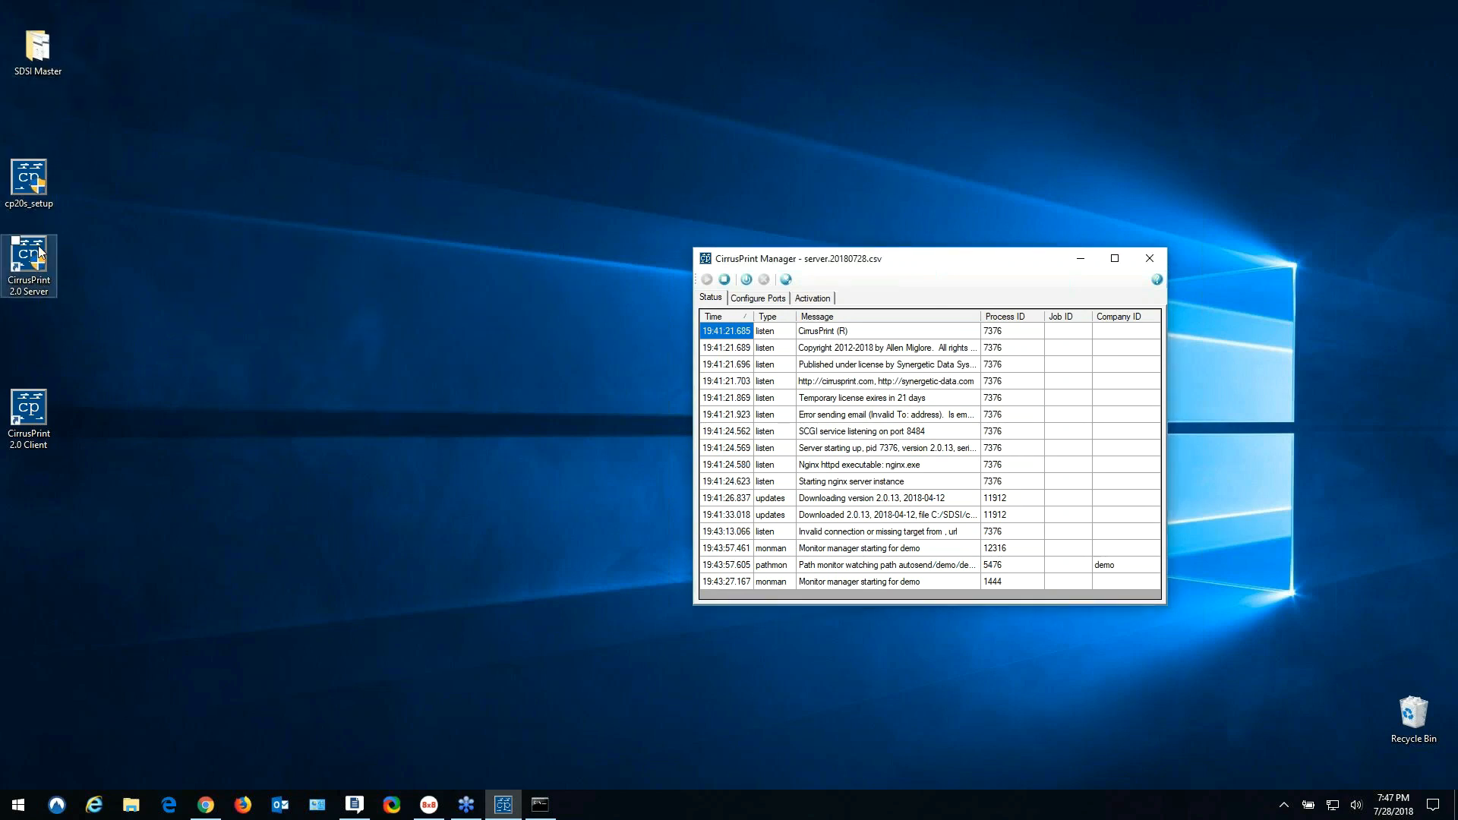
{"action": "left_click_drag", "start_coordinate": [34, 191], "coordinate": [43, 53]}
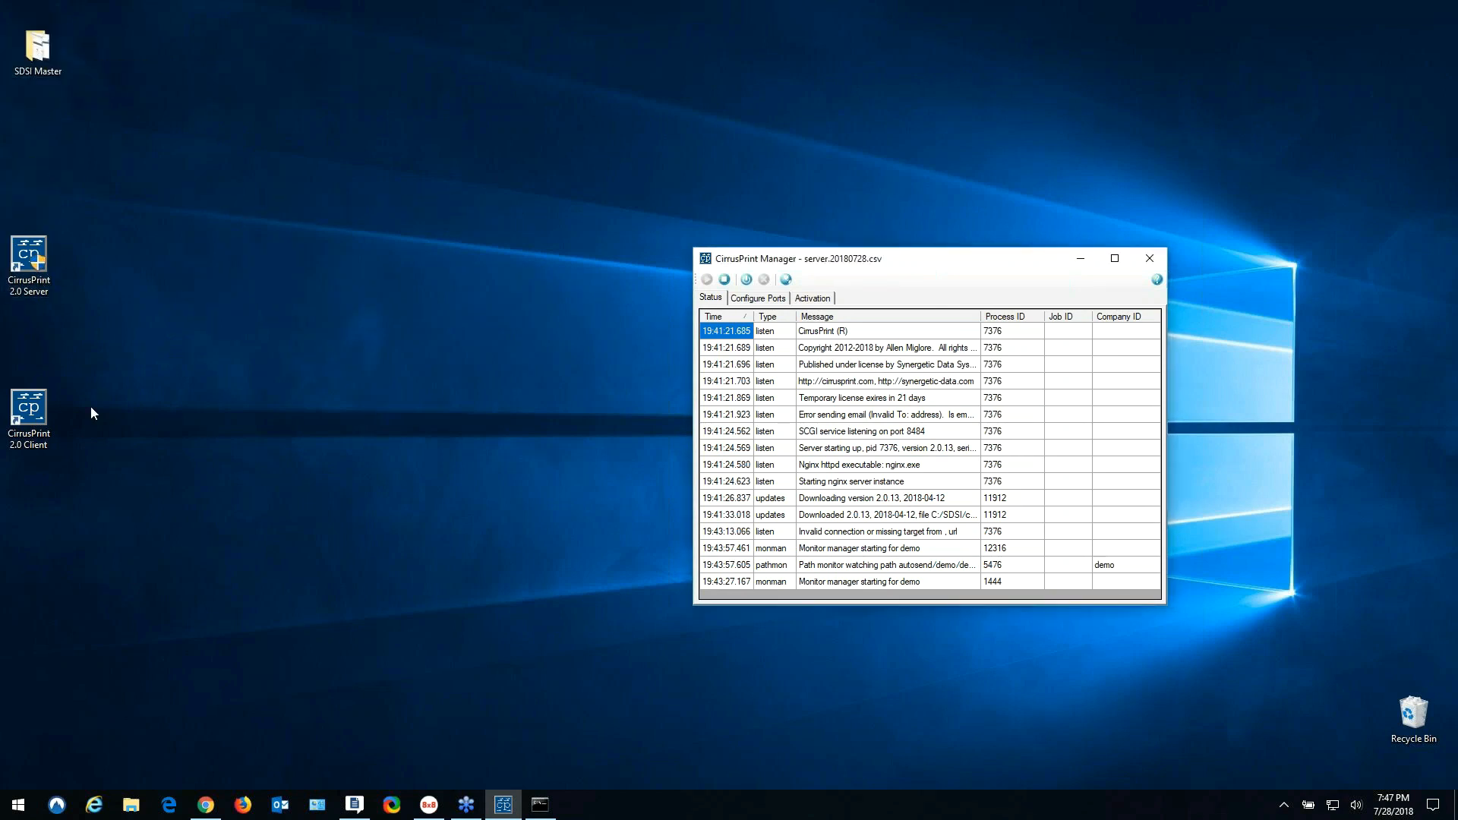
- Launch the client manager as administrator, enter the server address and password, and test the connection
{"action": "left_click", "coordinate": [1150, 259]}
{"action": "right_click", "coordinate": [3, 406]}
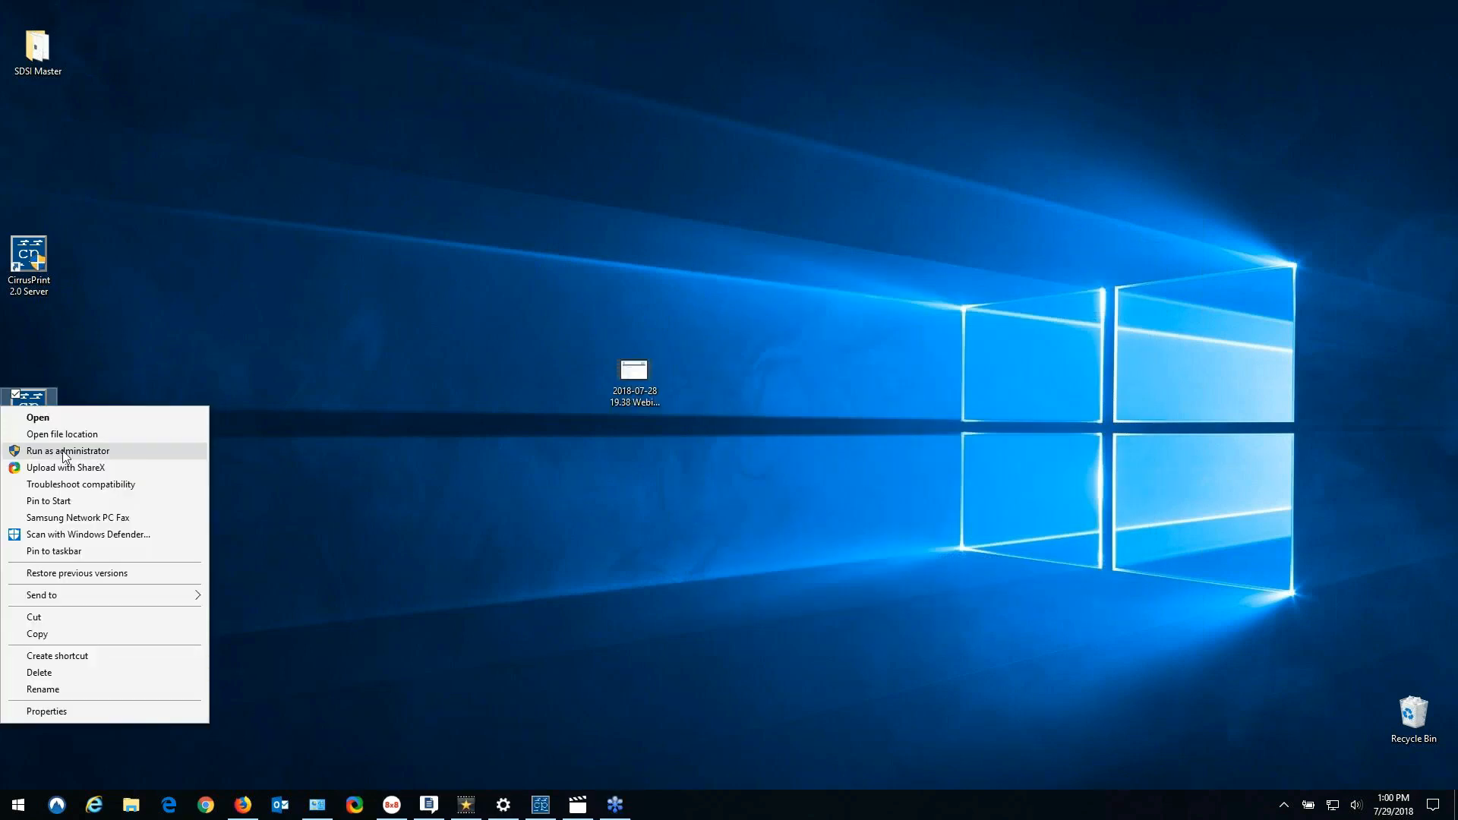
{"action": "left_click", "coordinate": [55, 452]}
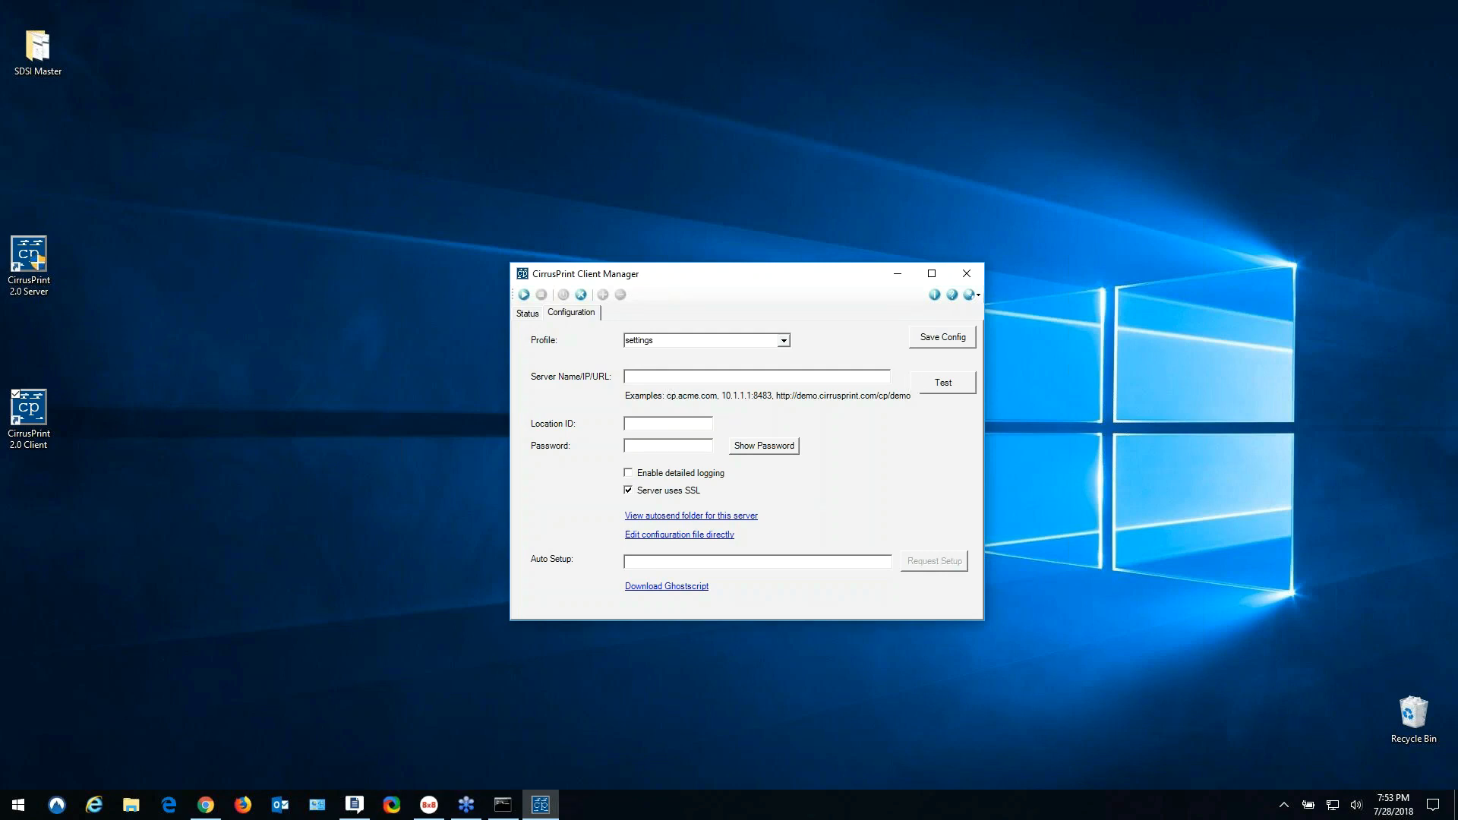
{"action": "type", "text": "https://192.168.0.165:8483"}
{"action": "type", "text": "dem"}
{"action": "left_click", "coordinate": [731, 445]}
{"action": "key", "text": "Return"}
{"action": "left_click", "coordinate": [943, 383]}
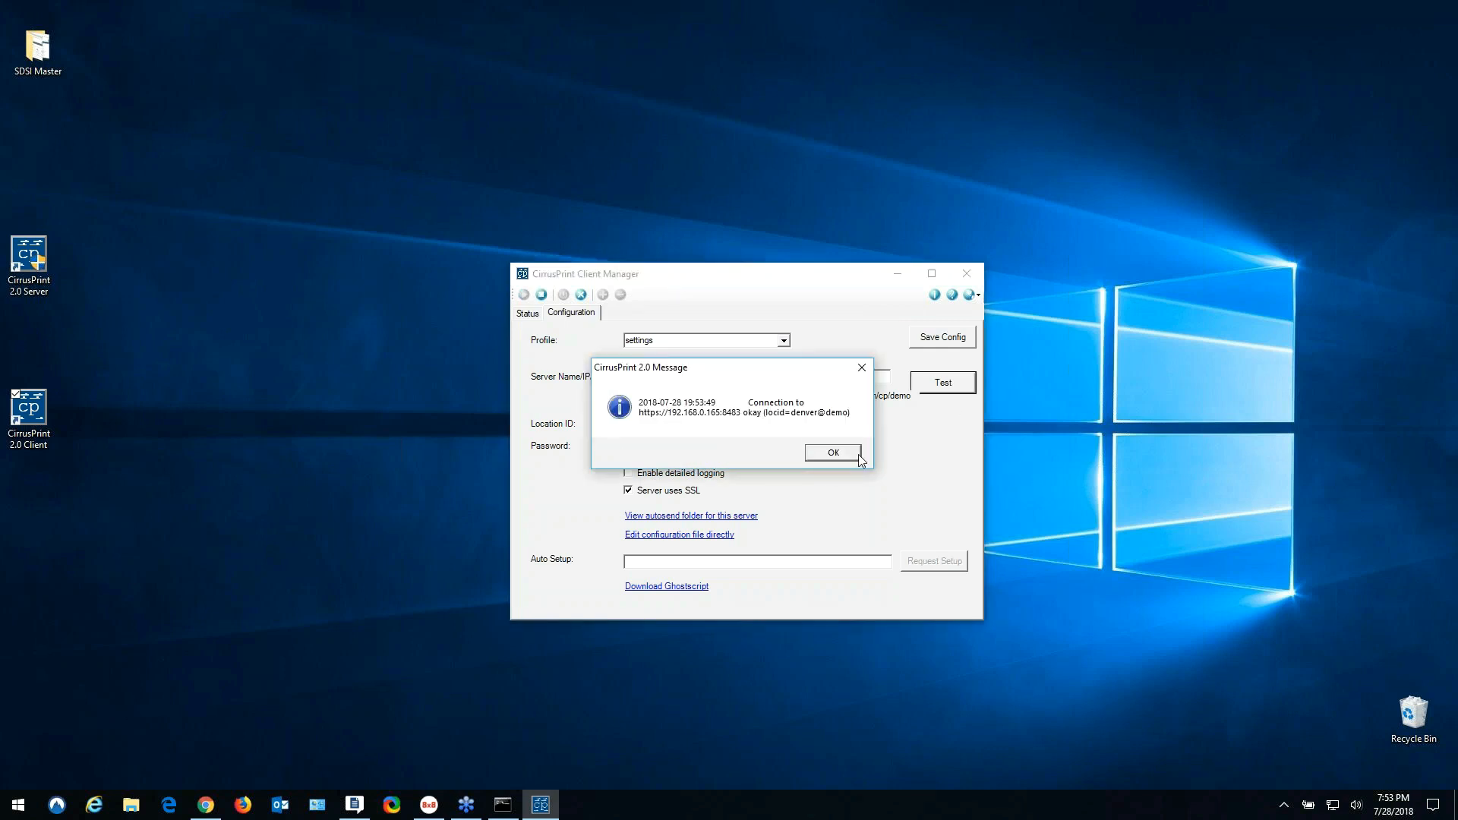
{"action": "left_click", "coordinate": [834, 453]}
- Save the client configuration and start the CirrusPrint client
{"action": "left_click", "coordinate": [927, 337]}
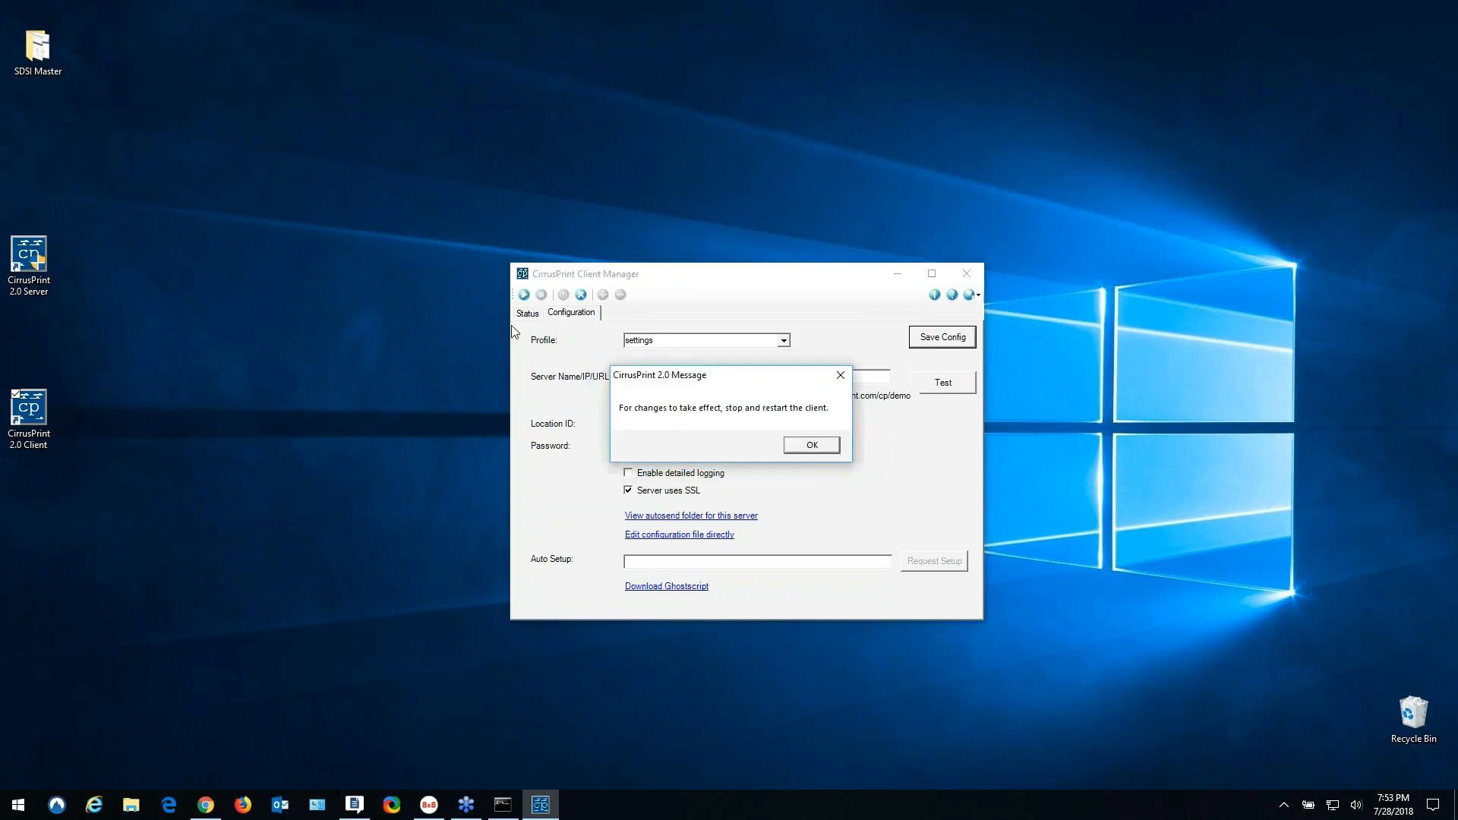
{"action": "left_click", "coordinate": [810, 447]}
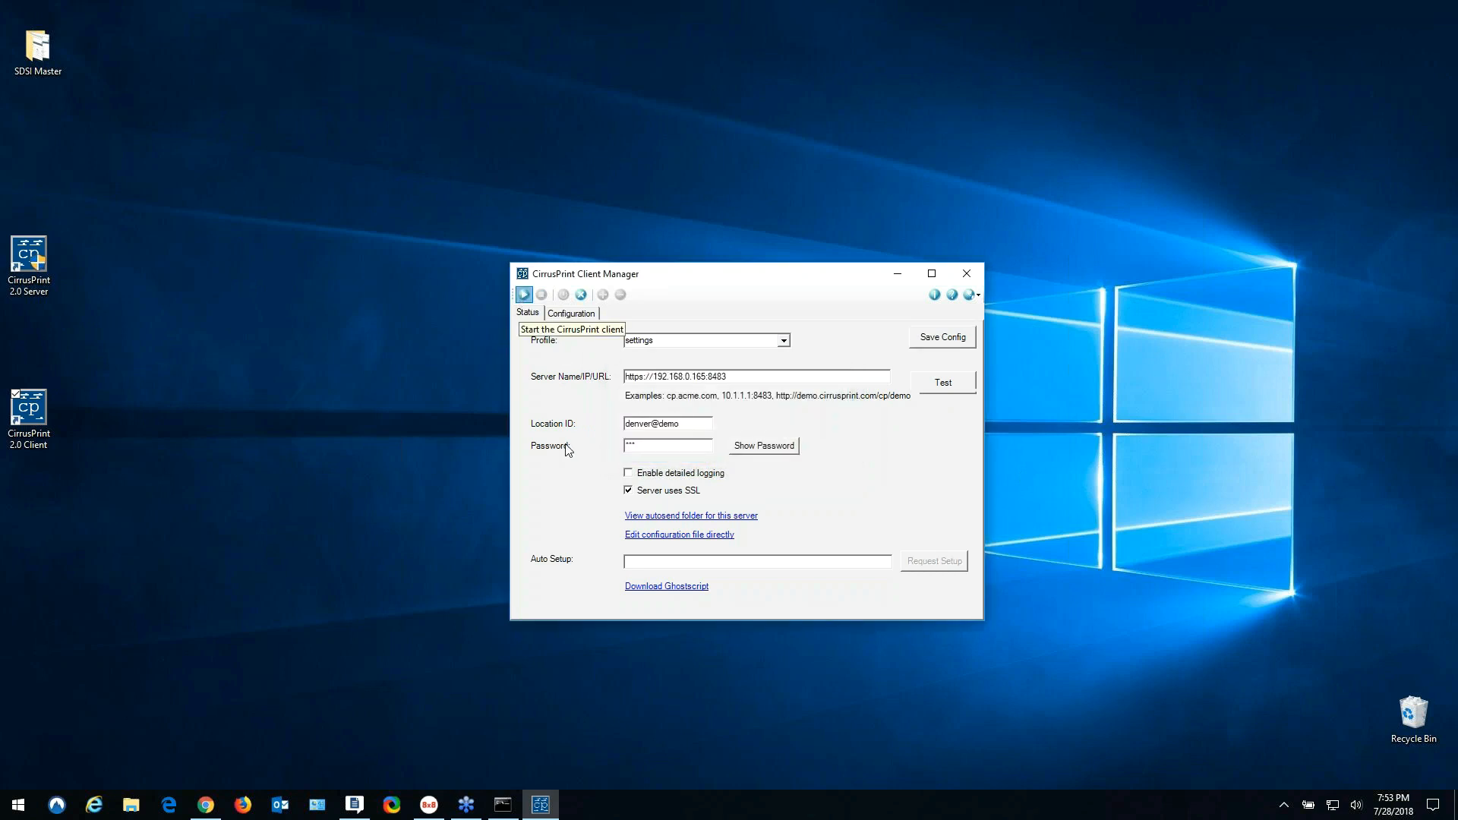
{"action": "left_click", "coordinate": [525, 295]}
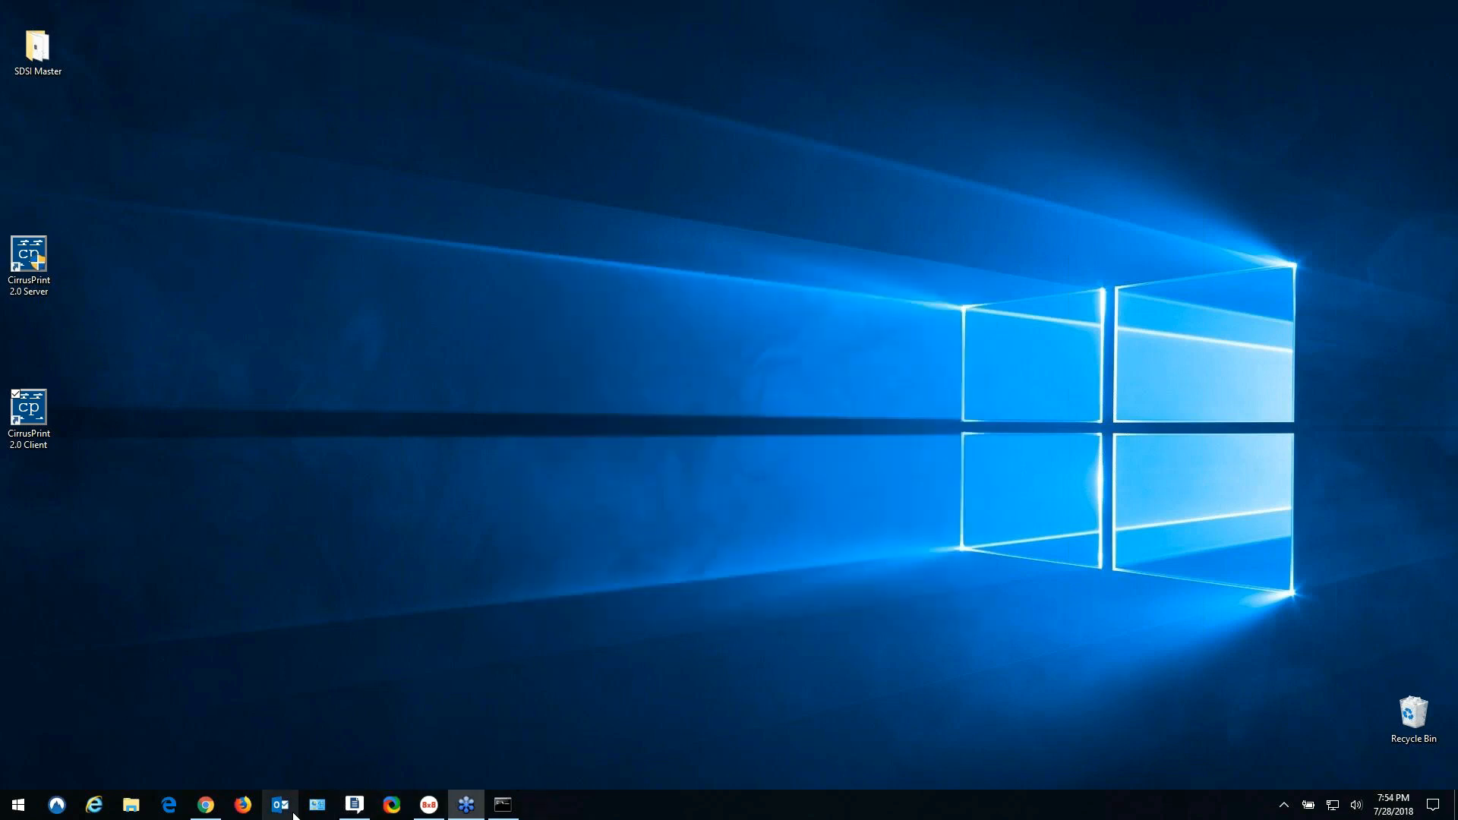
- In the browser, confirm under Status > Connections that denver is connected from 192.168.0.165, then list demo's output devices
{"action": "left_click", "coordinate": [205, 804]}
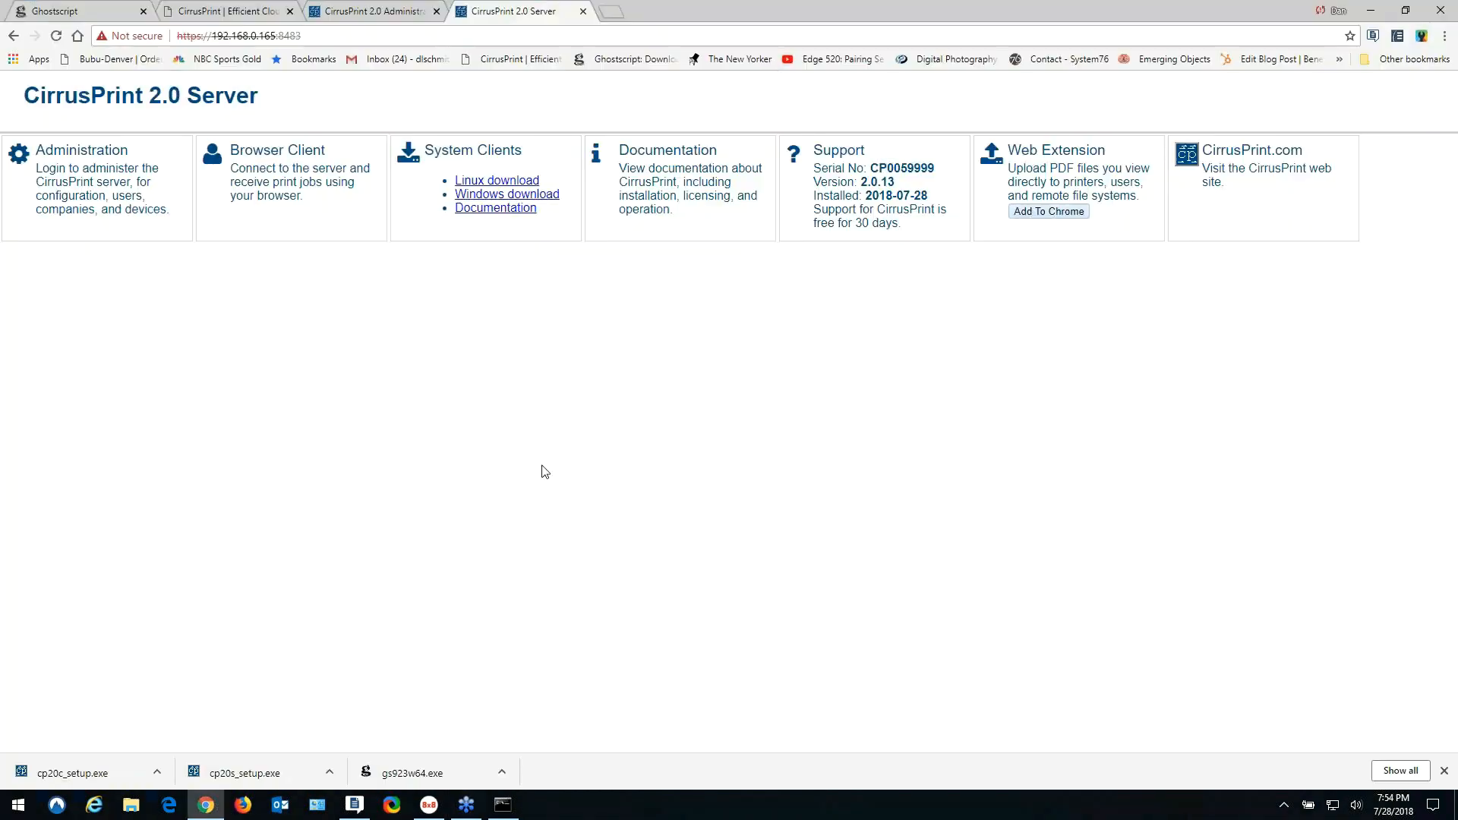
{"action": "left_click", "coordinate": [584, 12]}
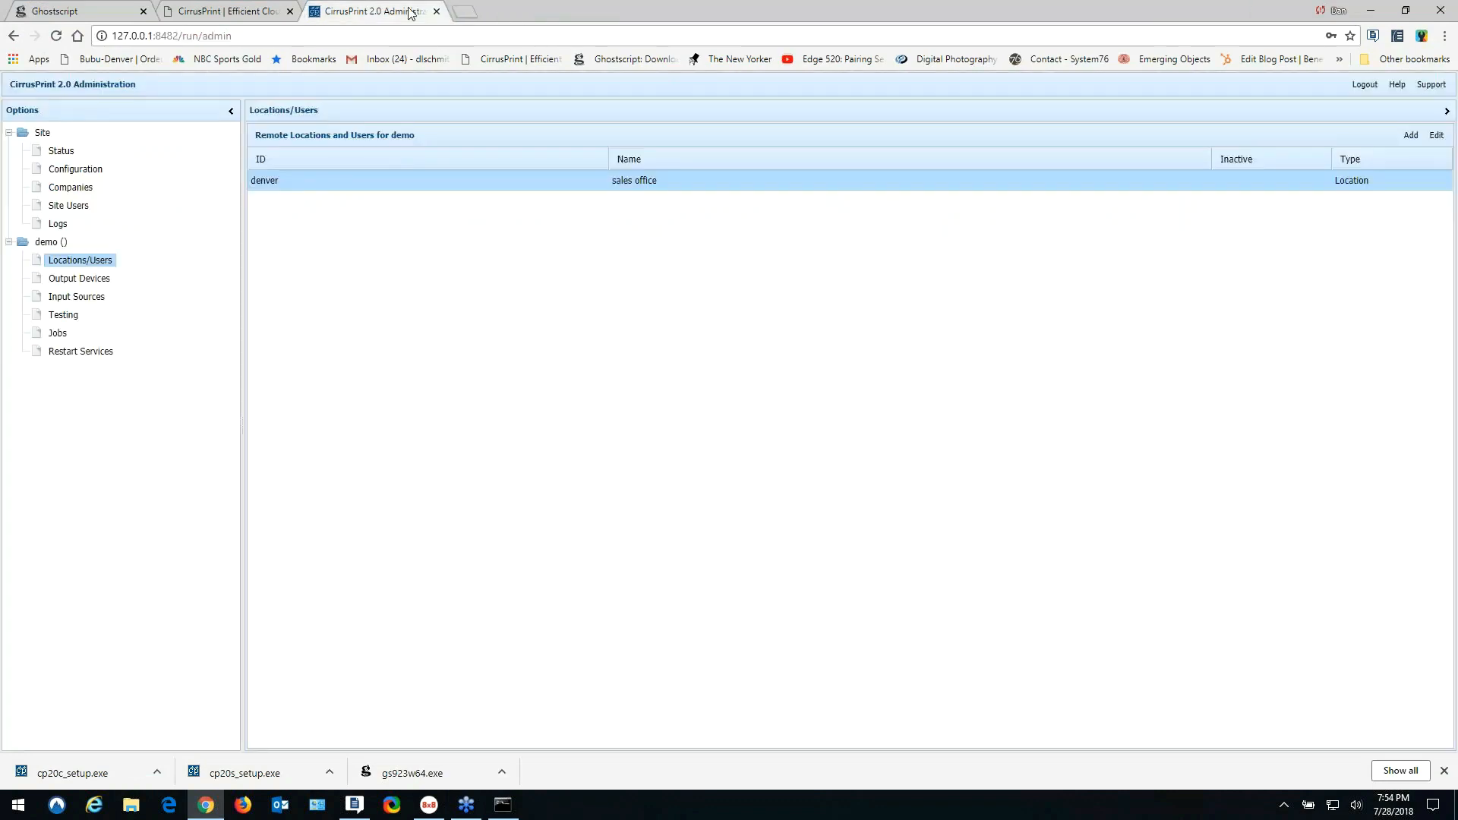
{"action": "left_click", "coordinate": [58, 155]}
{"action": "left_click", "coordinate": [464, 134]}
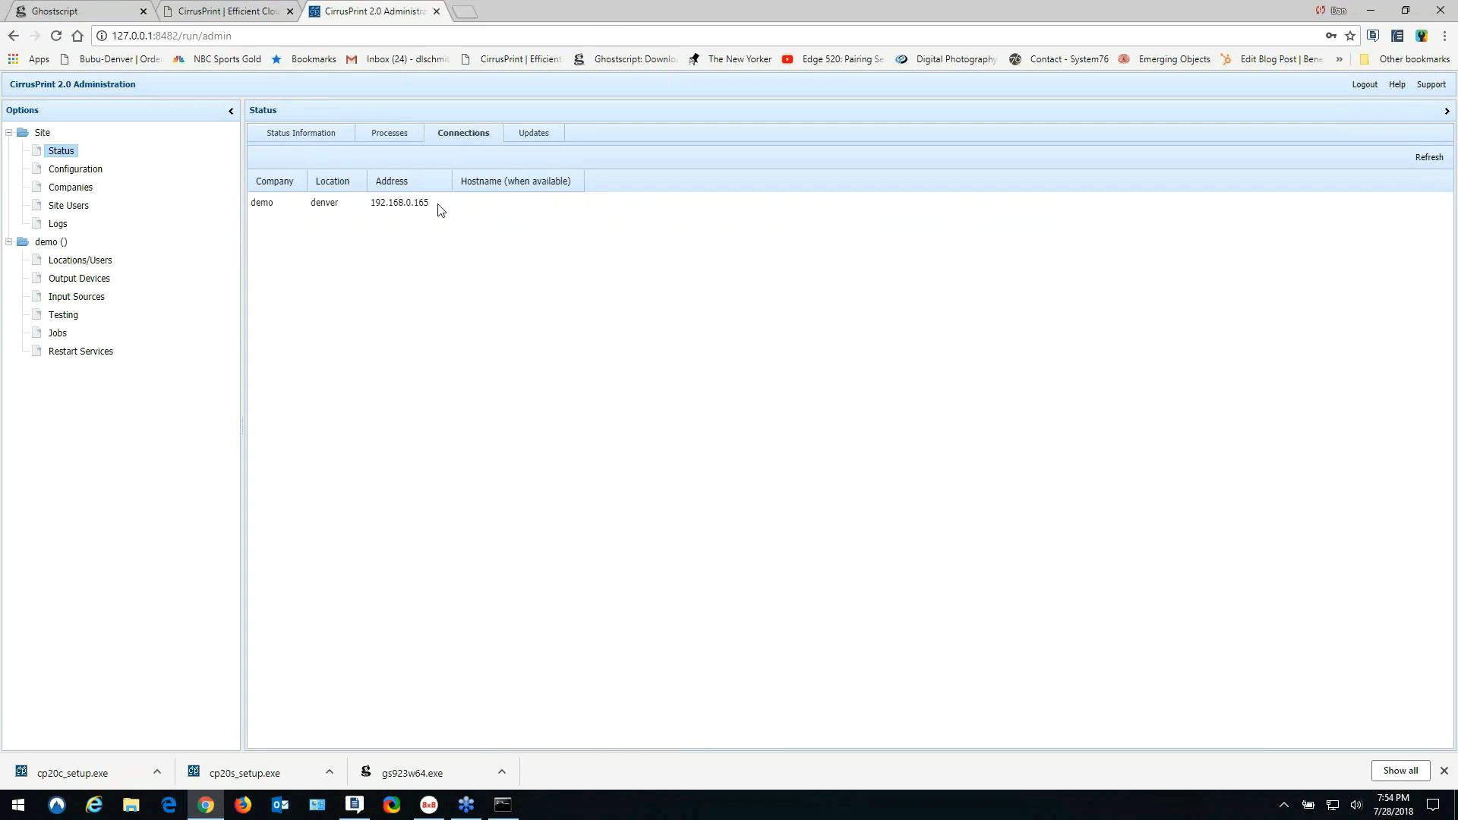
{"action": "left_click", "coordinate": [84, 280]}
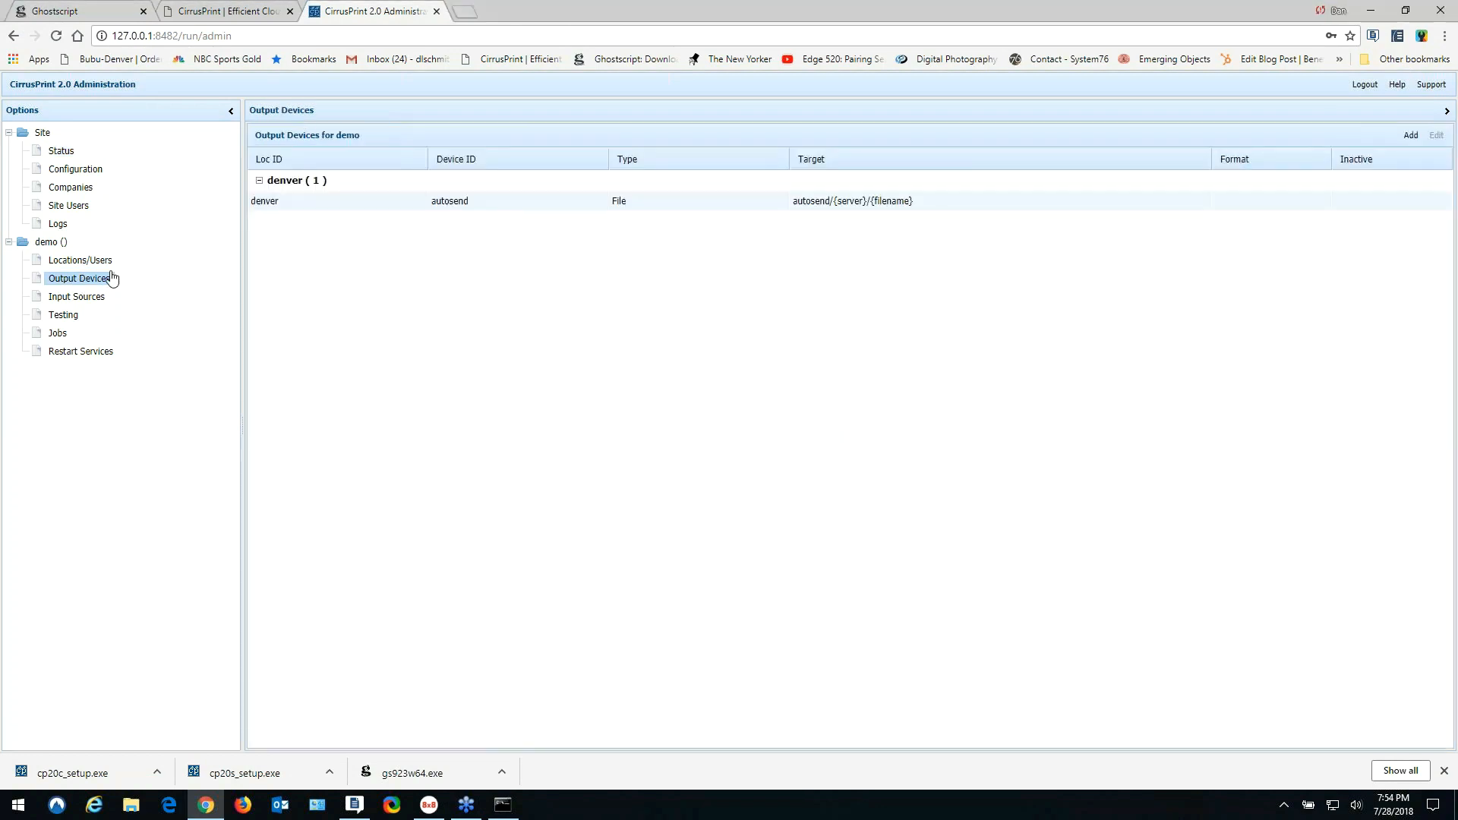
- Add output device 'Brother MFC-J470W' targeting the Brother MFC-J470DW Printer with remote print driver format
{"action": "left_click", "coordinate": [1411, 135]}
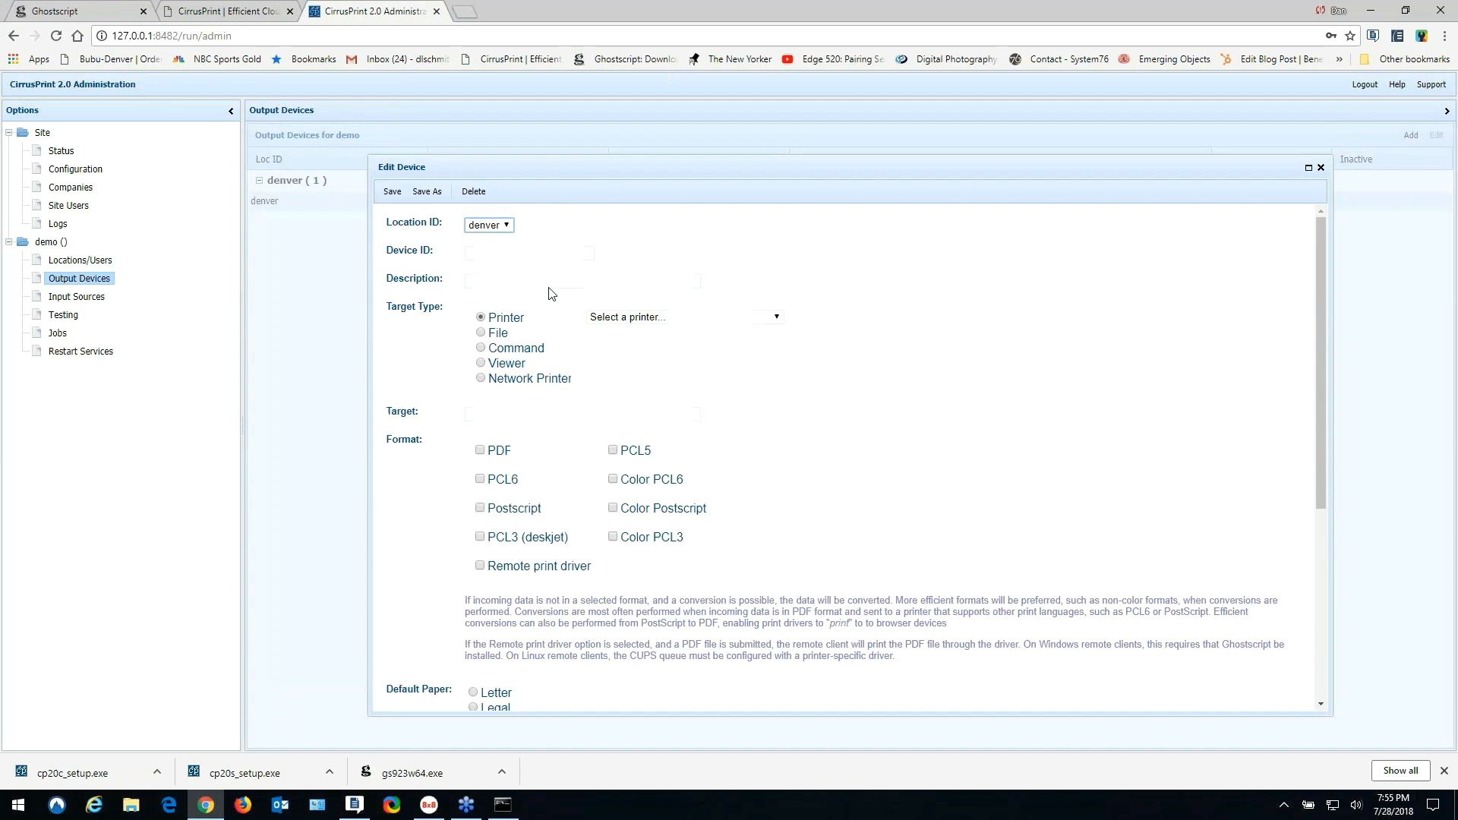
{"action": "left_click", "coordinate": [775, 318]}
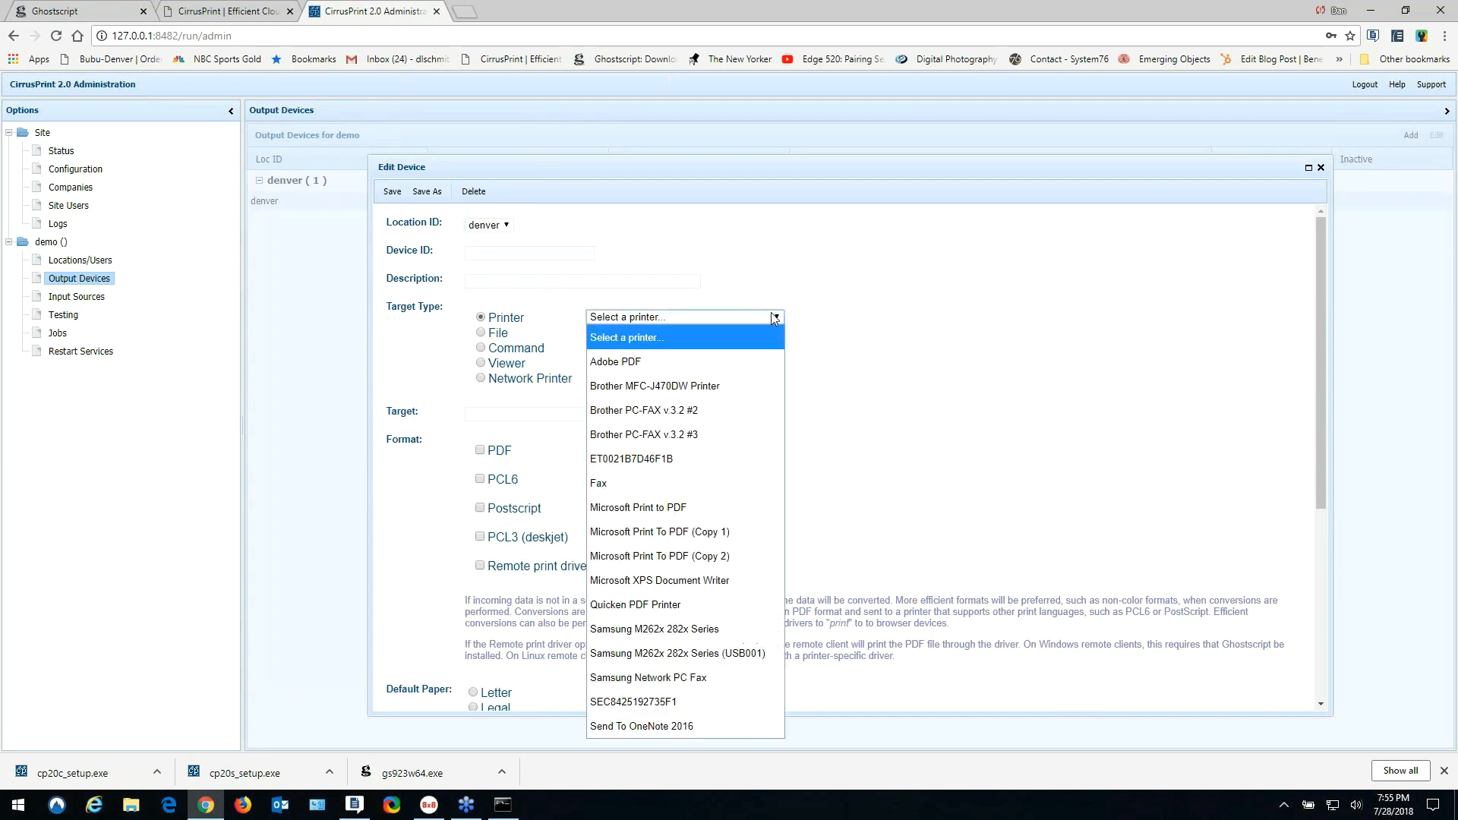
{"action": "left_click", "coordinate": [765, 321]}
{"action": "left_click", "coordinate": [758, 317]}
{"action": "left_click", "coordinate": [722, 386]}
{"action": "left_click", "coordinate": [483, 255]}
{"action": "type", "text": "Brothe"}
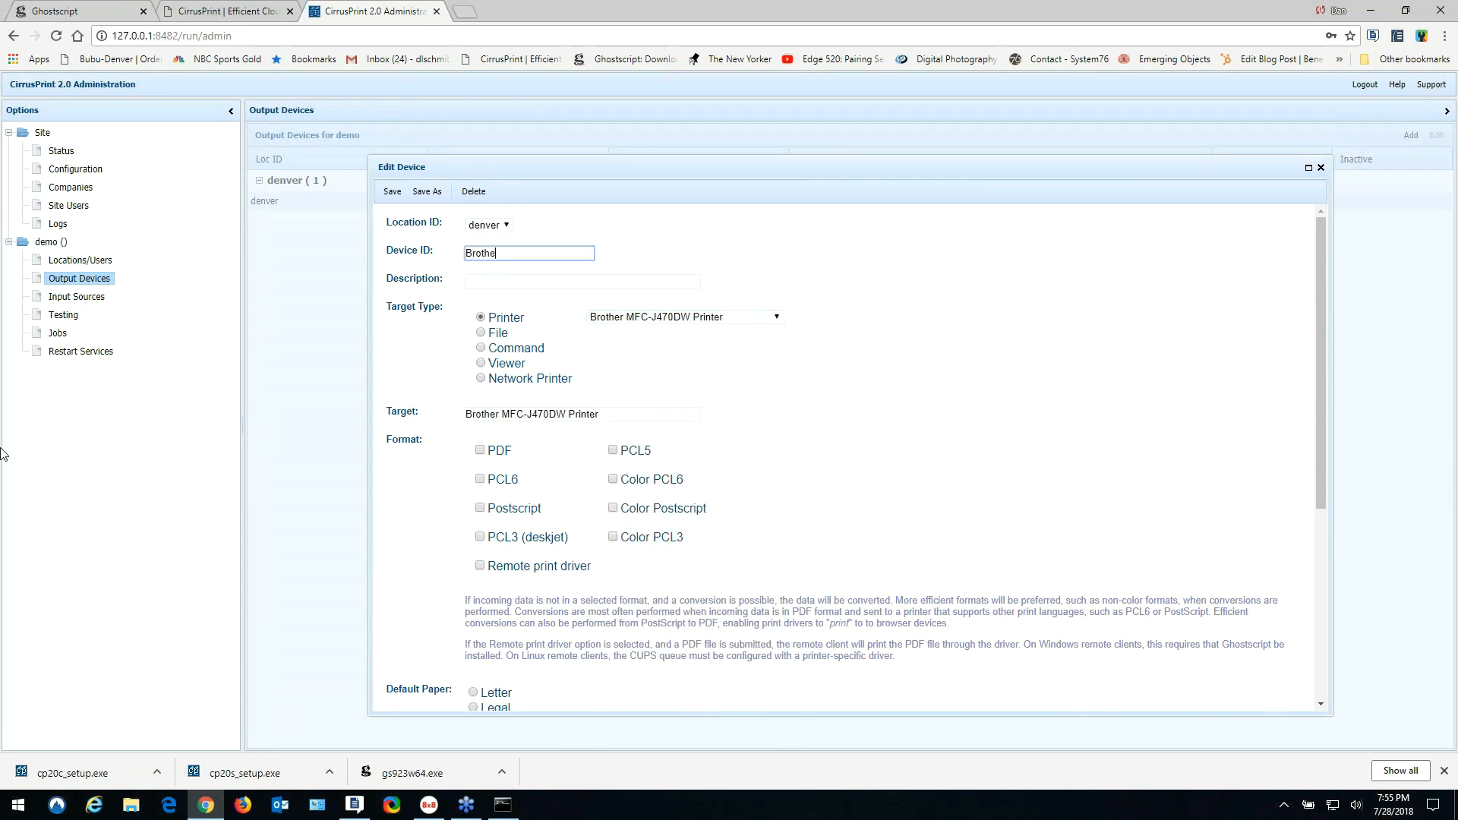
{"action": "type", "text": "r MFC-J470W"}
{"action": "left_click", "coordinate": [480, 567]}
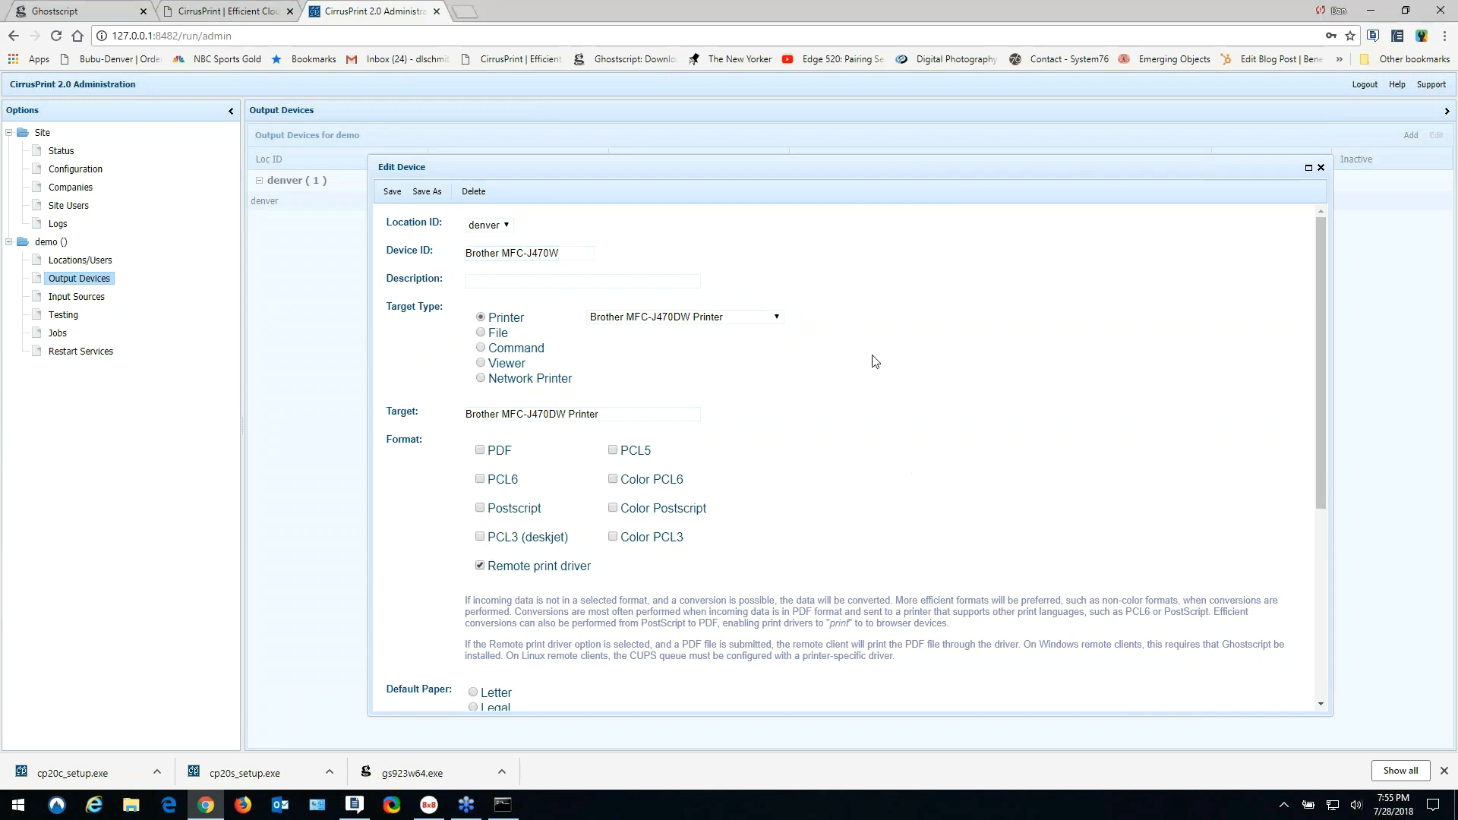
{"action": "left_click", "coordinate": [392, 192]}
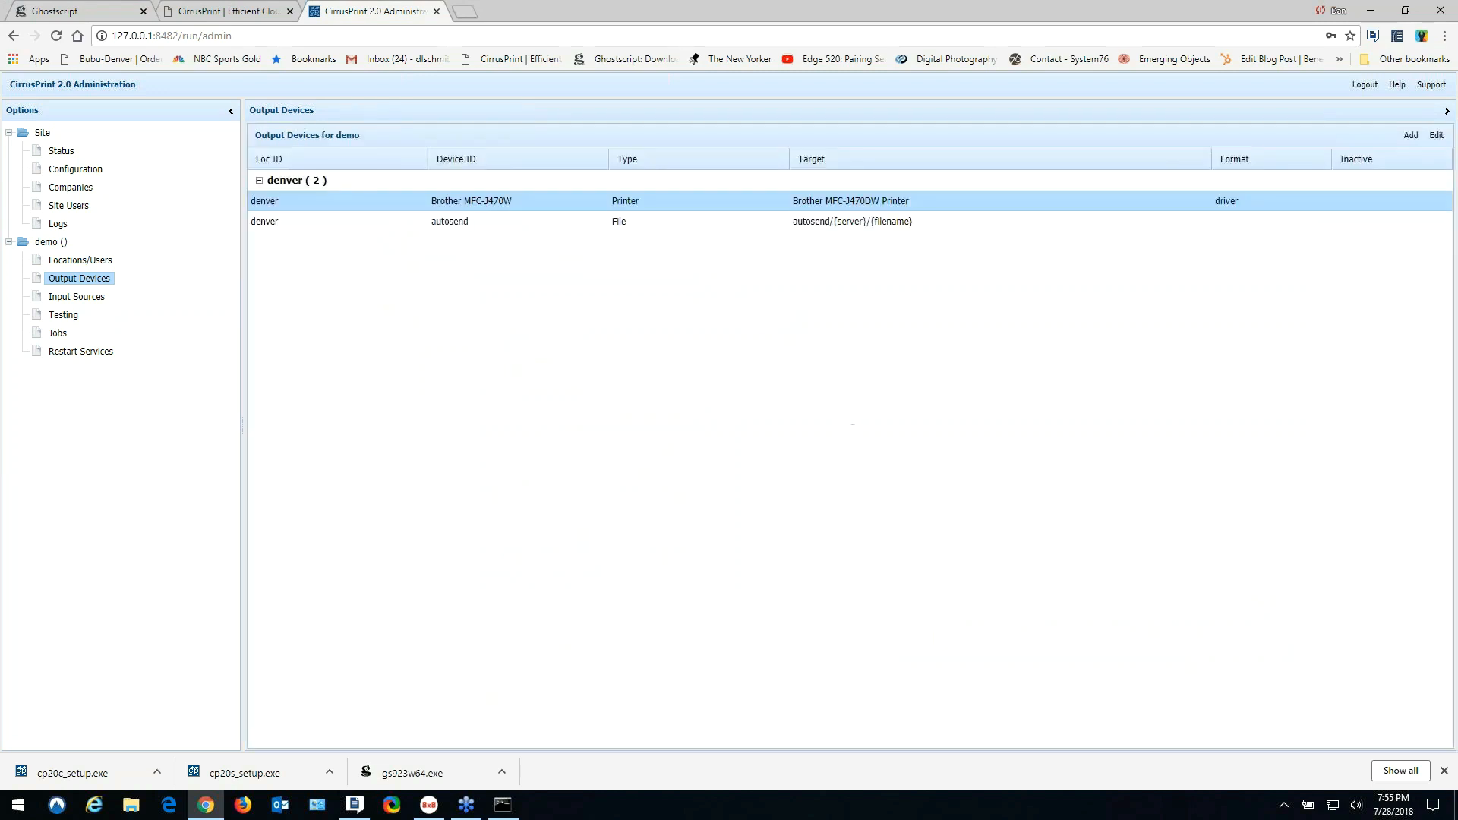
- Create a TCP/IP input source with Source ID Brother_Port on port 9200
{"action": "left_click", "coordinate": [85, 298]}
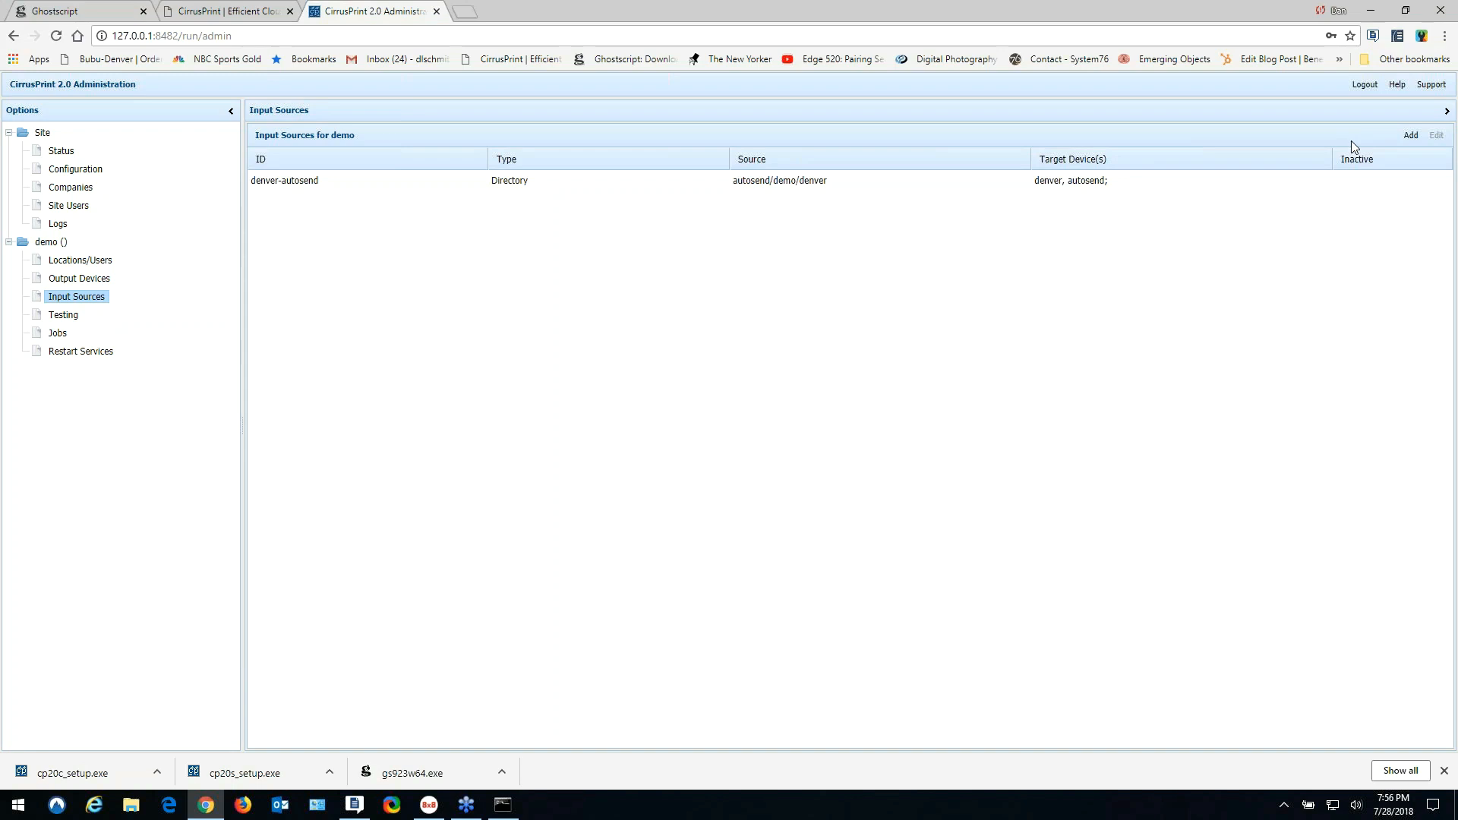
{"action": "left_click", "coordinate": [1410, 135]}
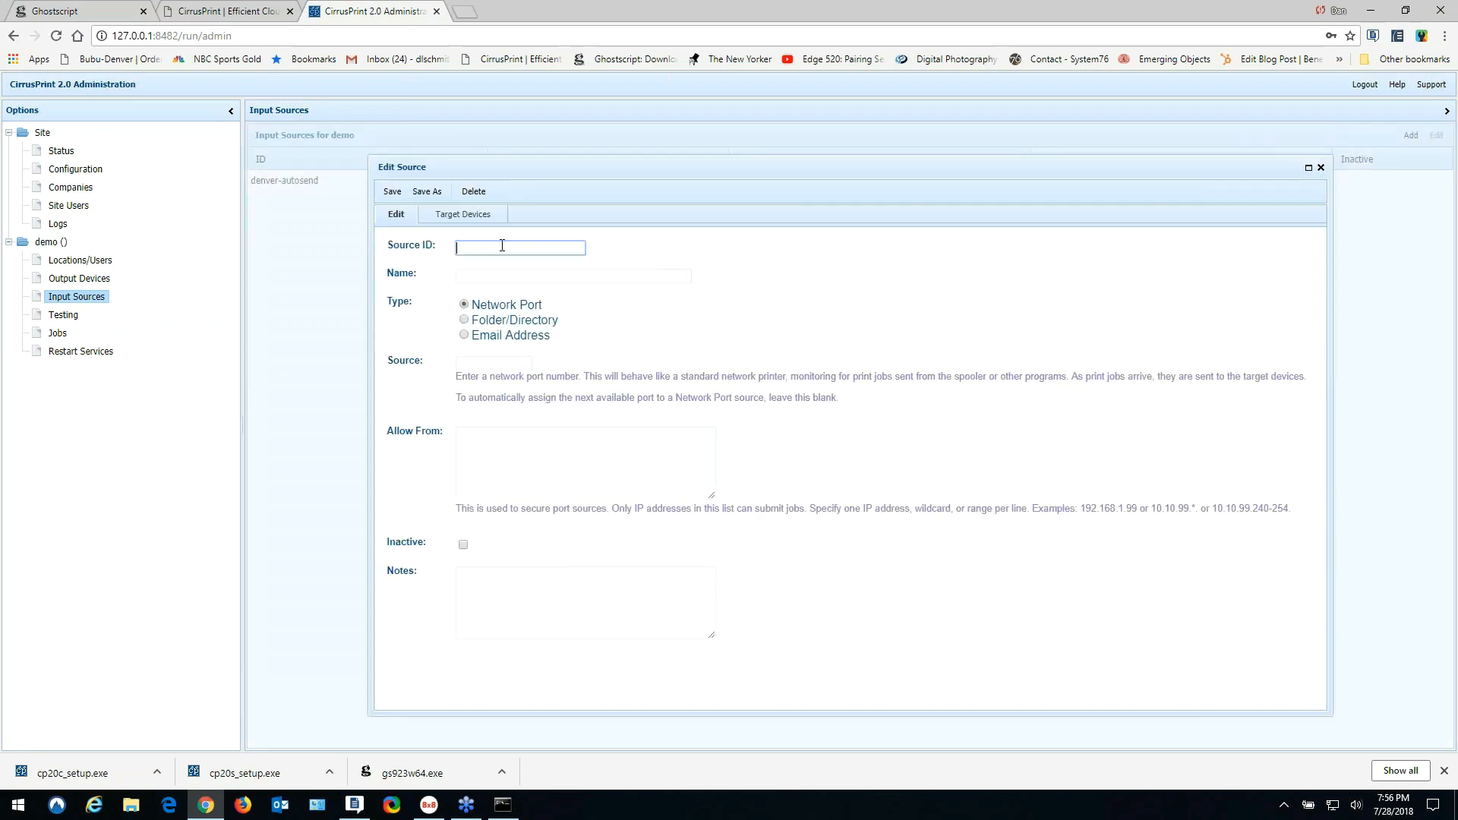
{"action": "type", "text": "Brother"}
{"action": "type", "text": "_Port"}
{"action": "left_click", "coordinate": [392, 192]}
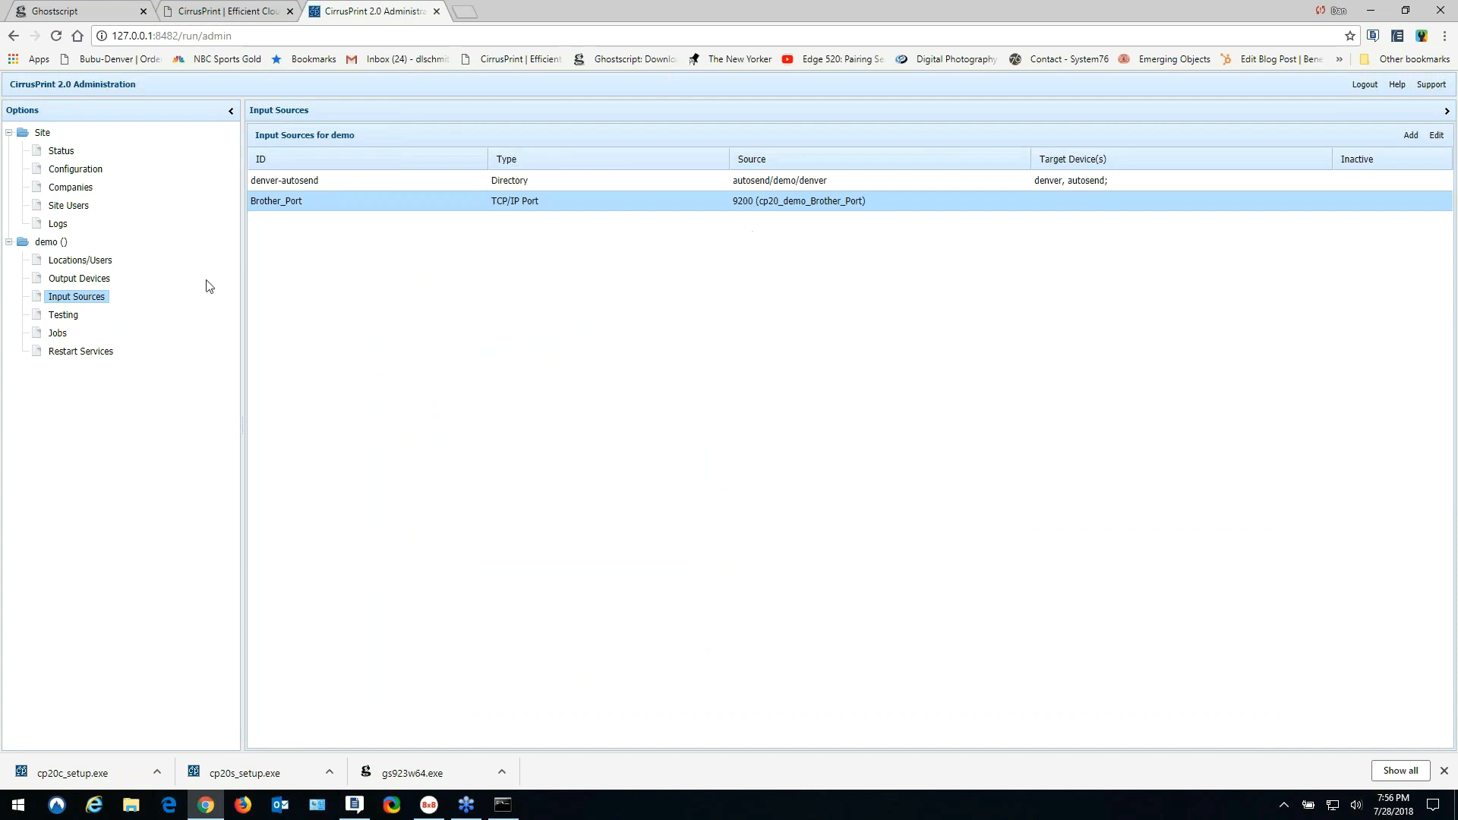
- Set Brother_Port's target device to Brother MFC-J470W and save it
{"action": "left_click", "coordinate": [82, 279]}
{"action": "key", "text": "Down"}
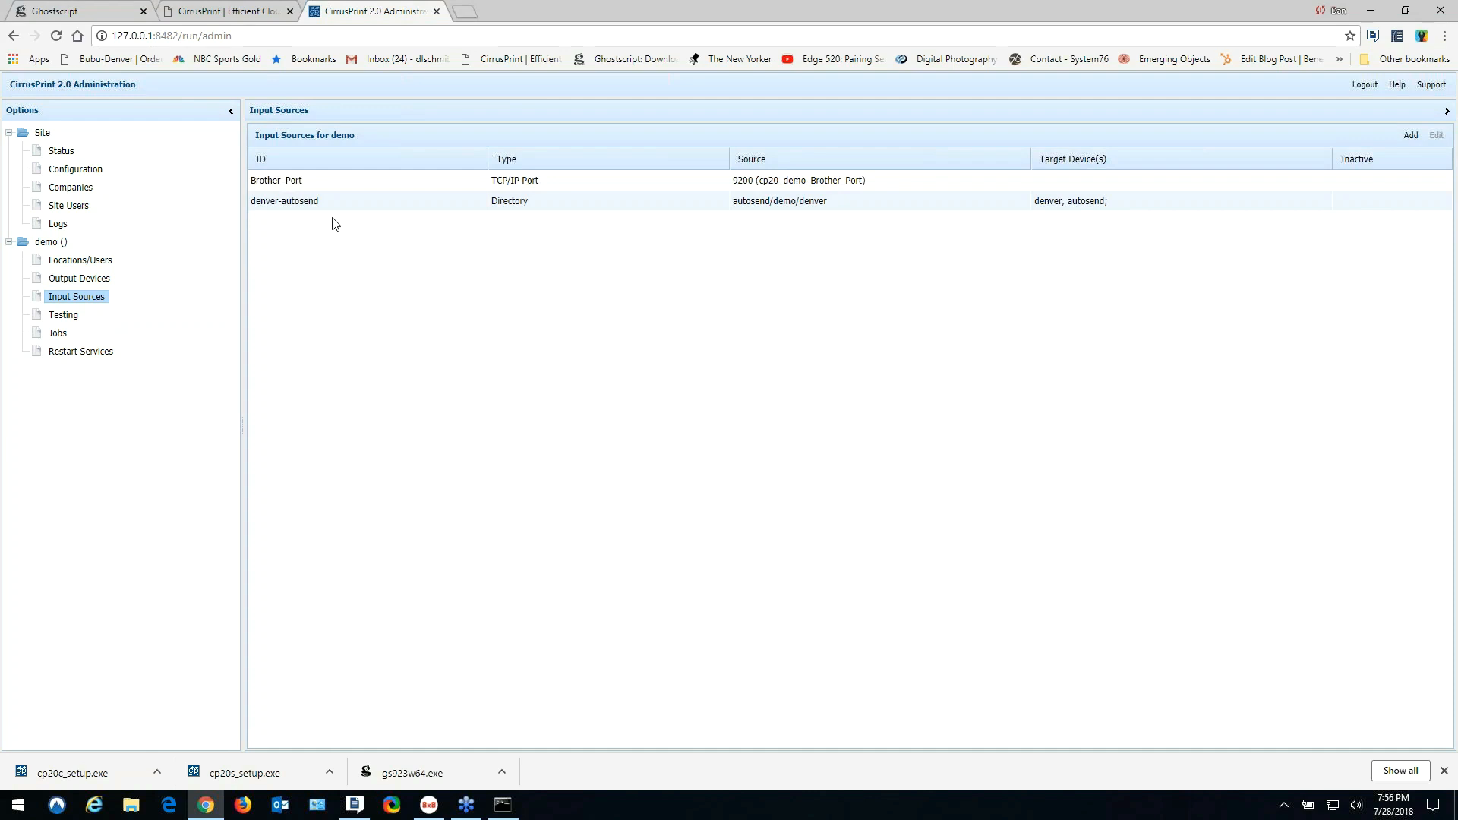
{"action": "double_click", "coordinate": [325, 183]}
{"action": "left_click", "coordinate": [462, 215]}
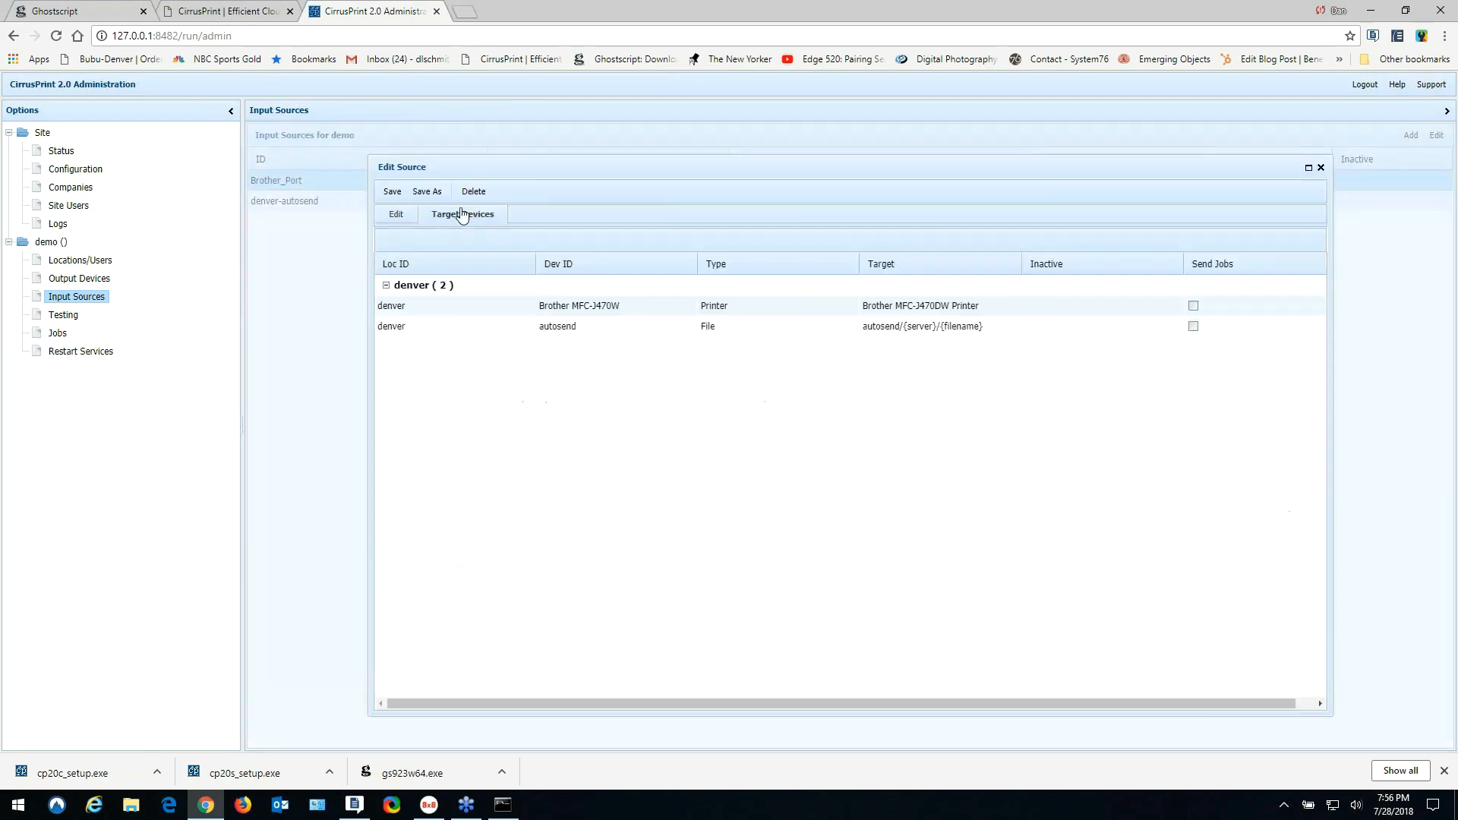
{"action": "left_click", "coordinate": [1194, 306]}
{"action": "left_click", "coordinate": [392, 192]}
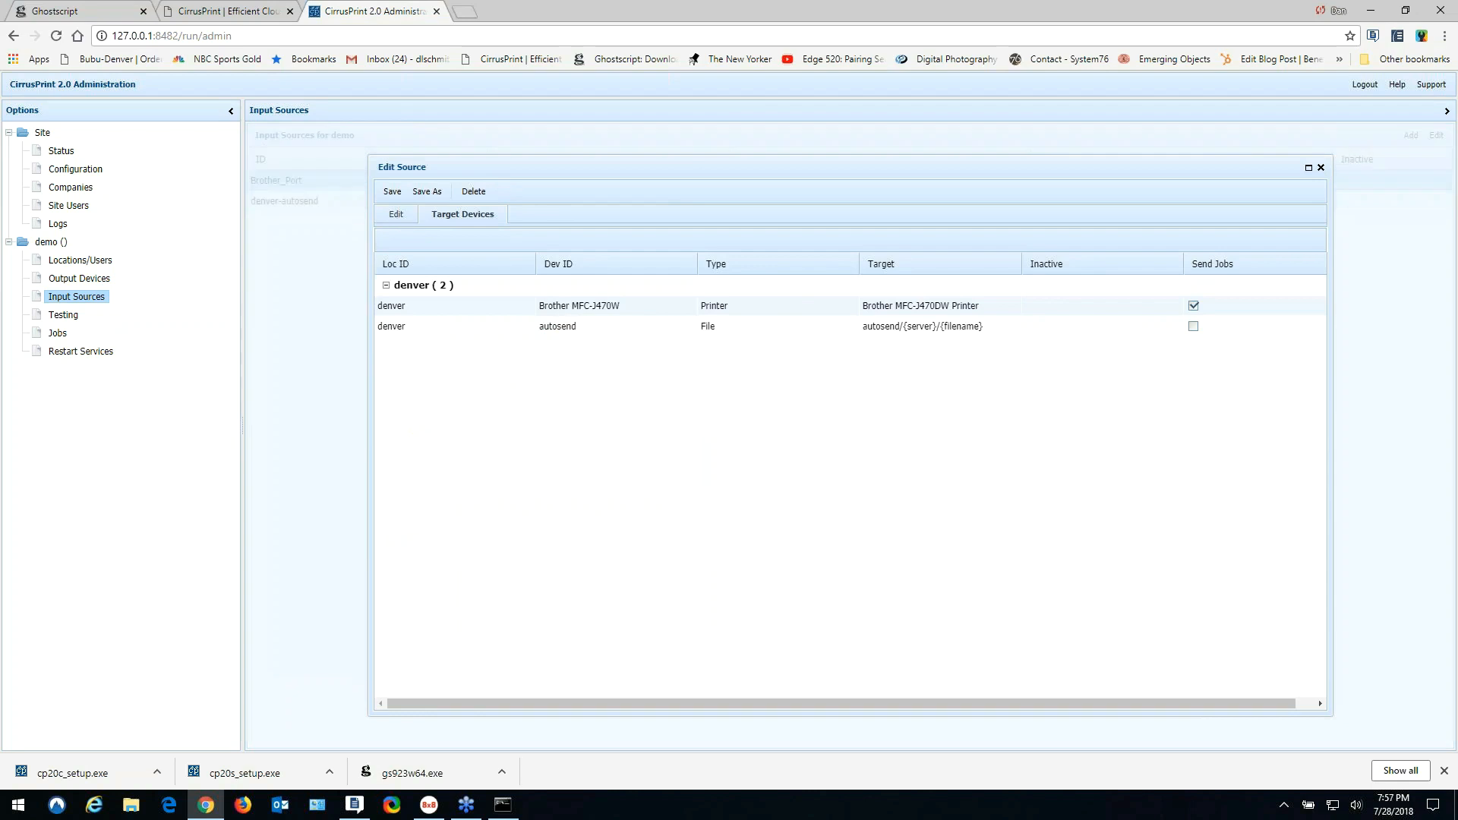
{"action": "left_click", "coordinate": [72, 316]}
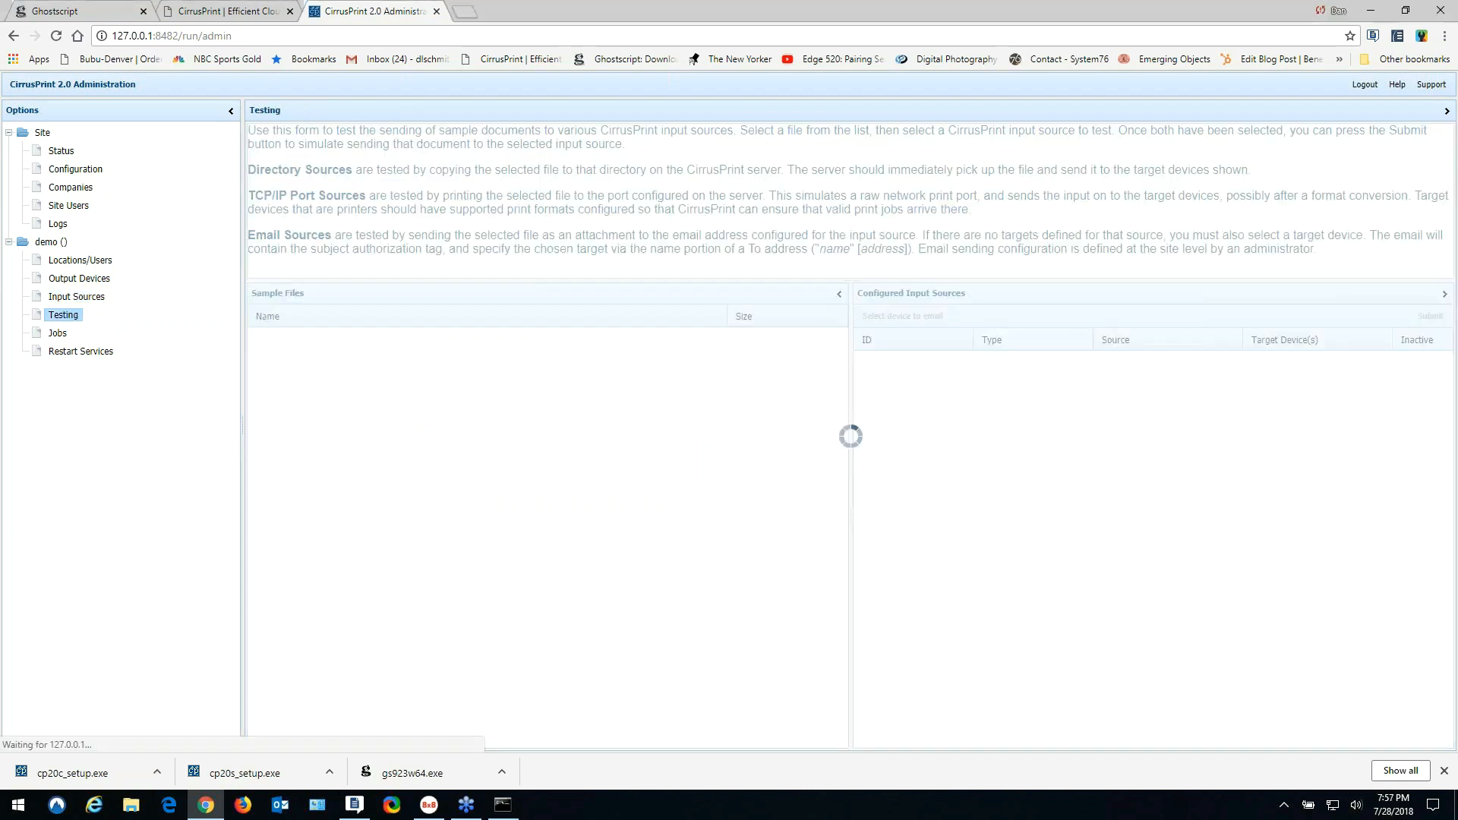
- Submit ack-103-3.pdf through Brother_Port to localhost:9200 and confirm it was sent
{"action": "left_click", "coordinate": [275, 345]}
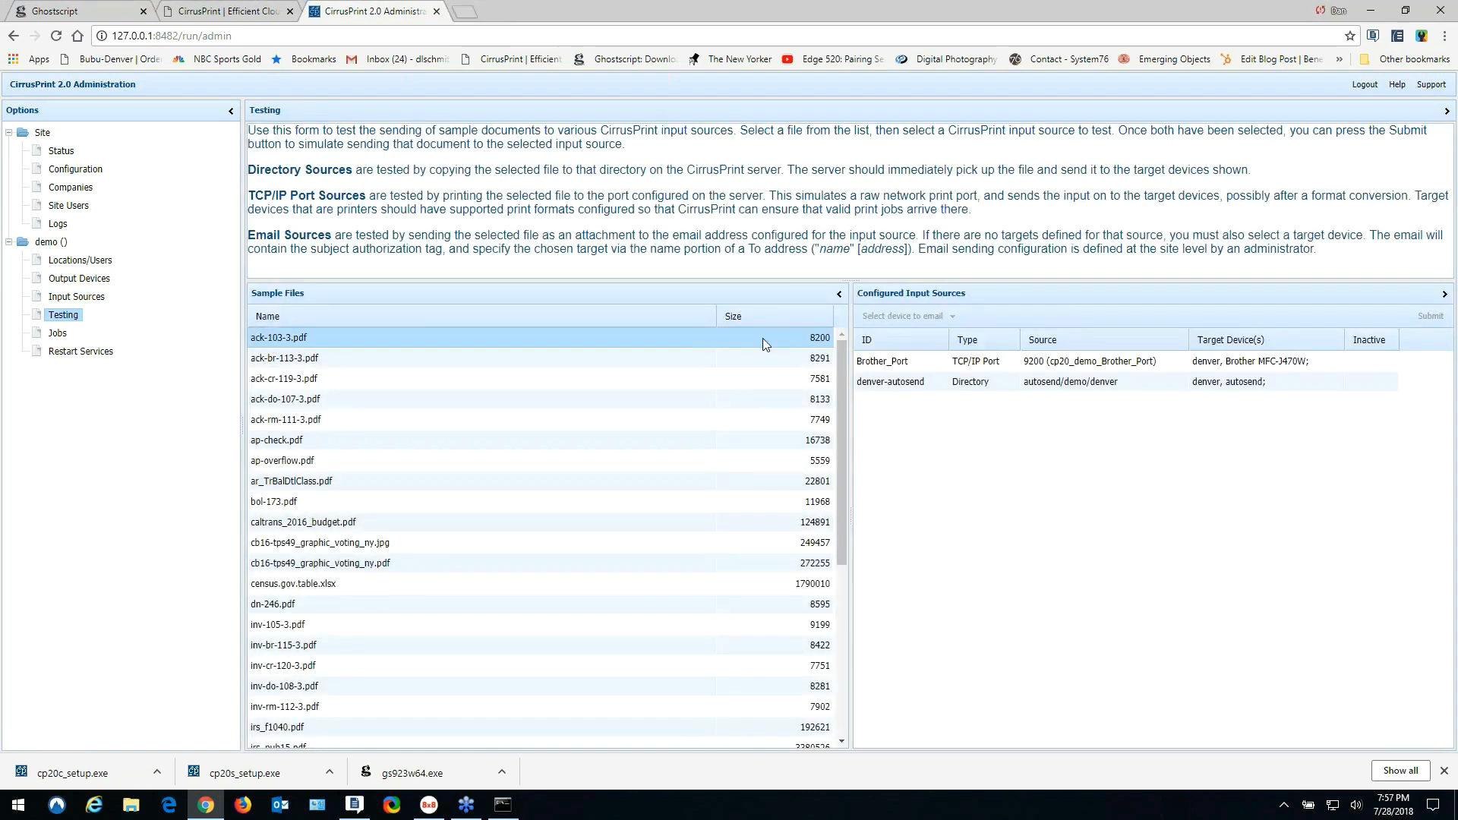
{"action": "left_click", "coordinate": [978, 362]}
{"action": "left_click", "coordinate": [1428, 316]}
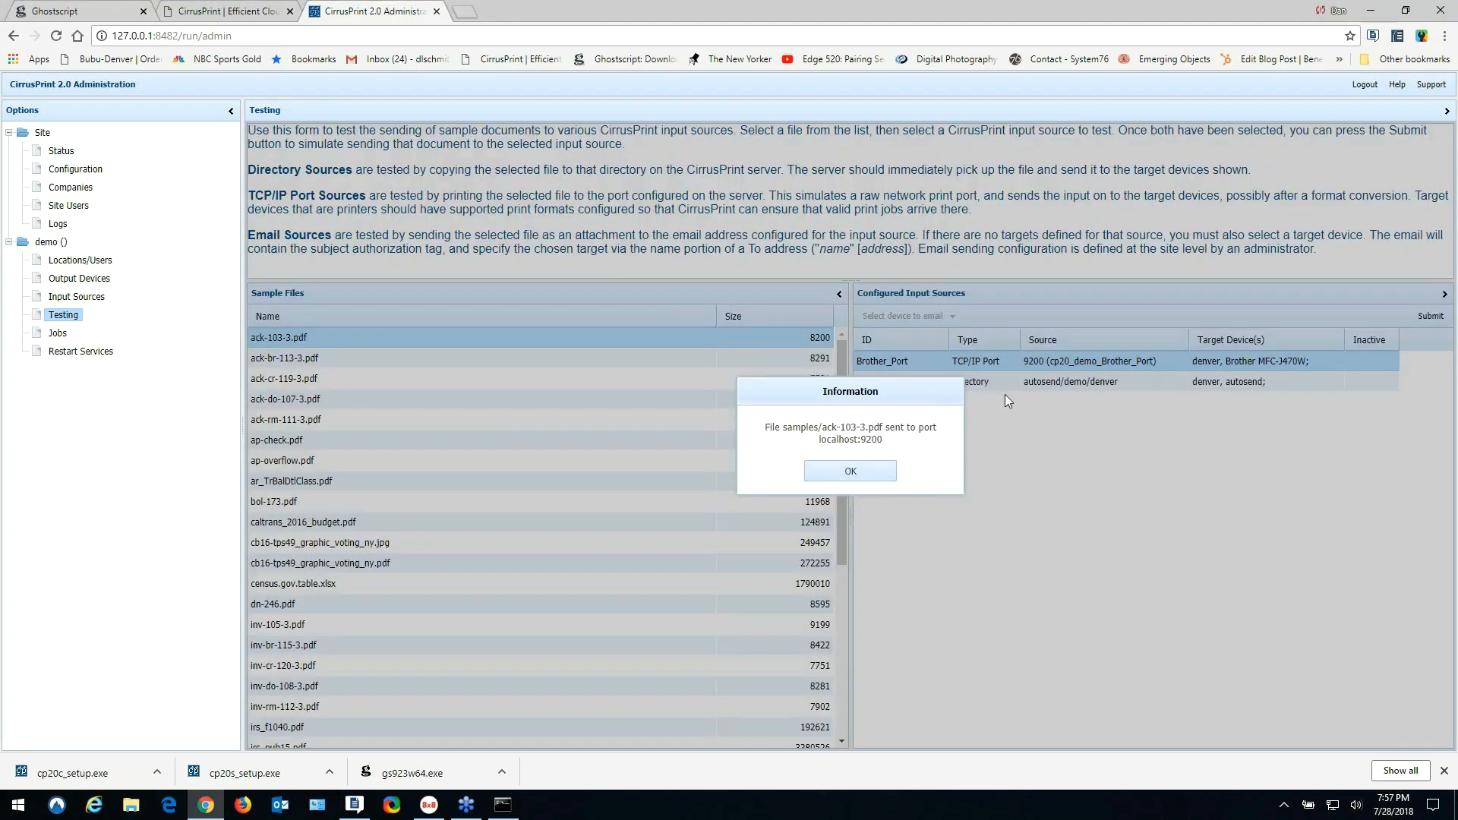
{"action": "left_click", "coordinate": [860, 474]}
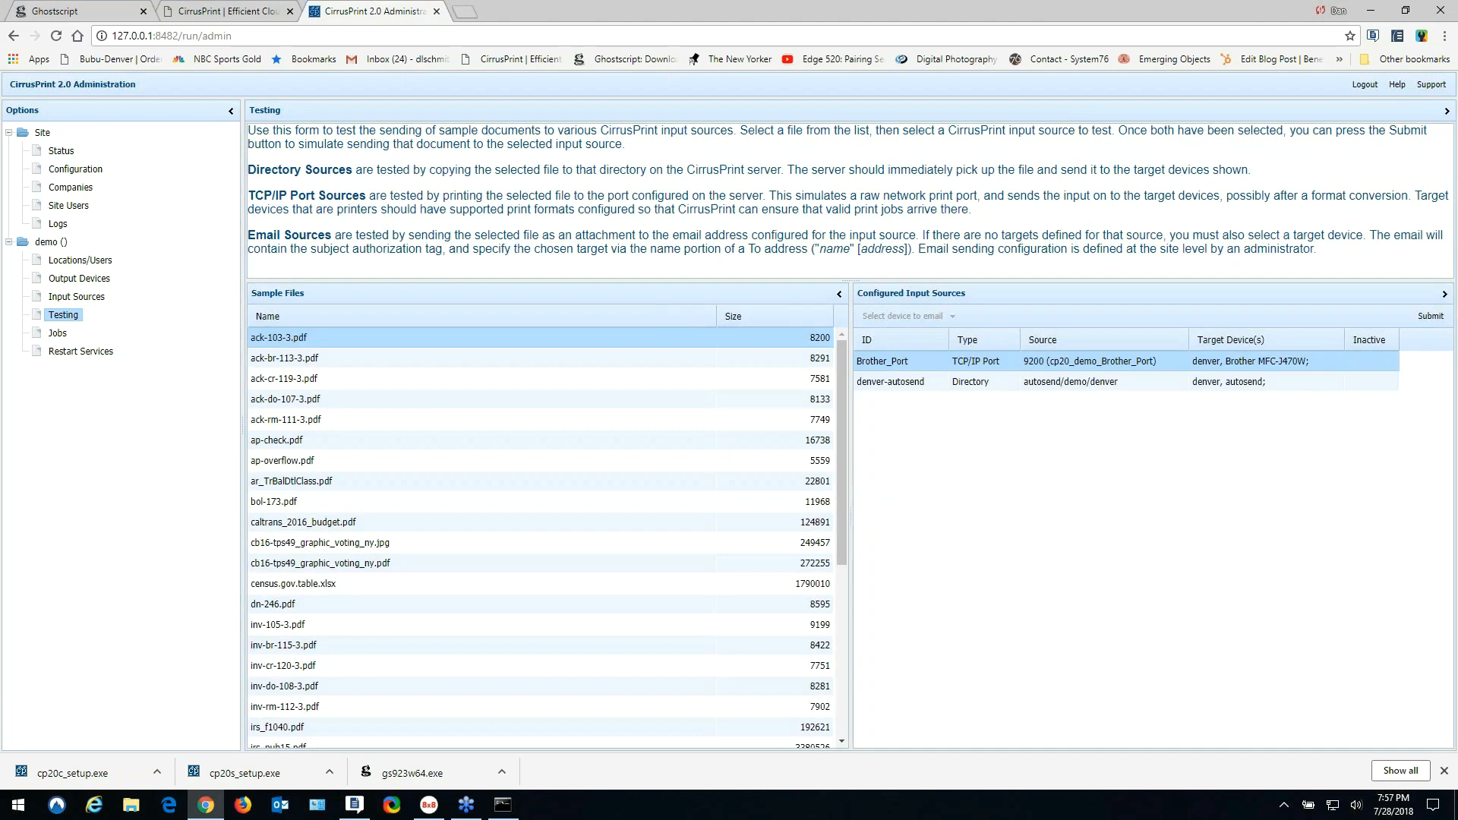
{"action": "left_click", "coordinate": [56, 334]}
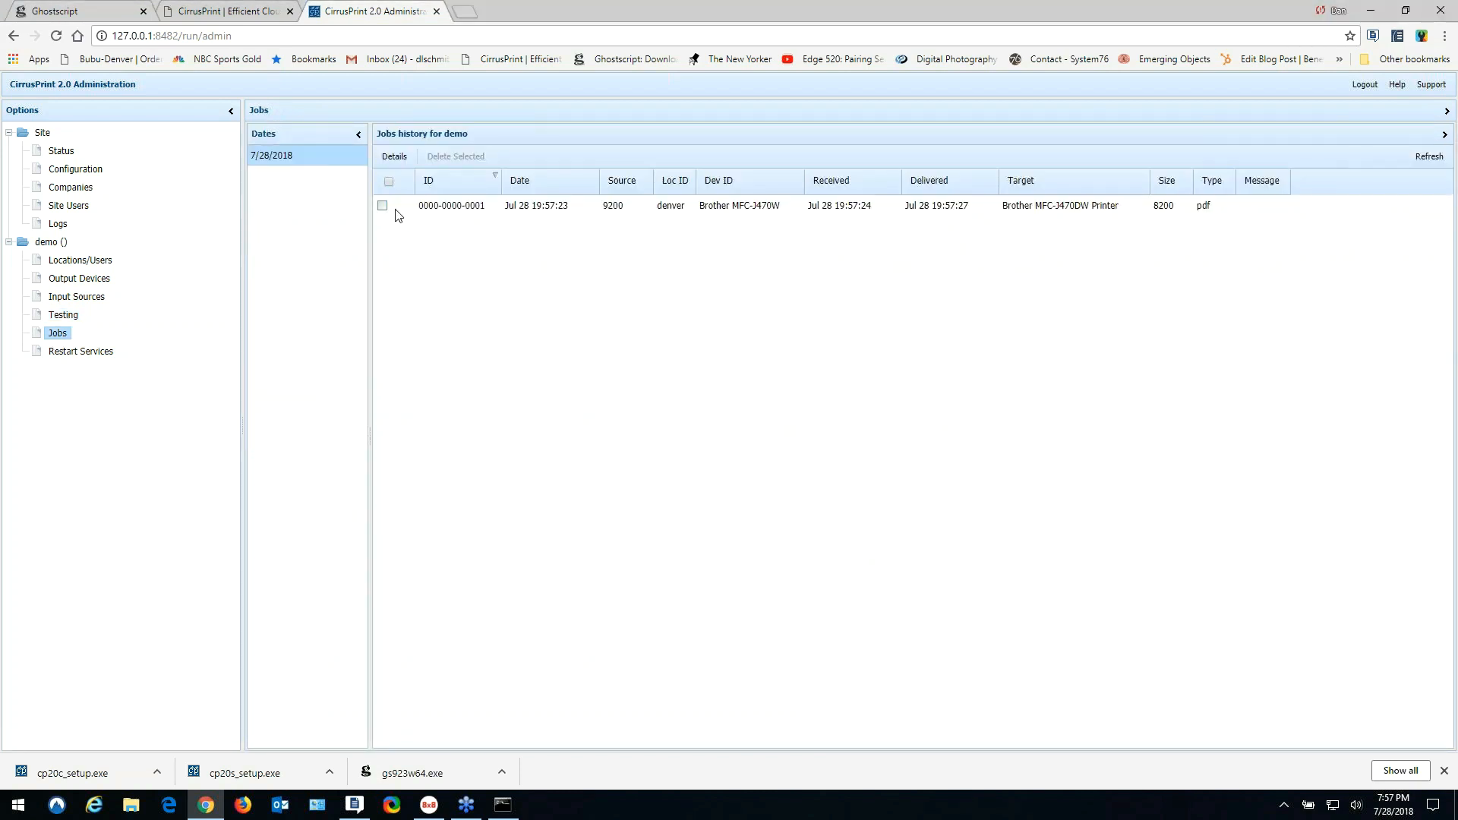